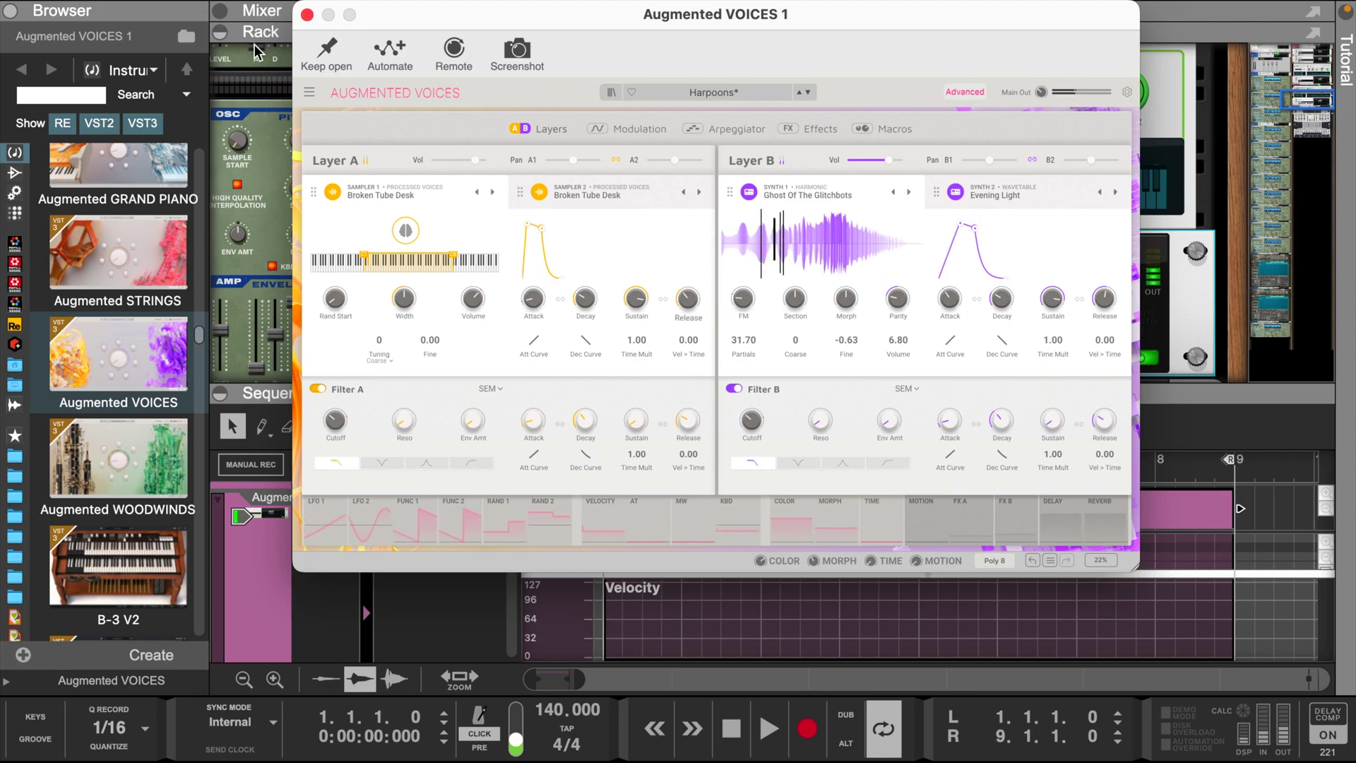
Close the Augmented VOICES window and add the upper and lower octaves to the Scales & Chords player's chords.
left_click(965, 92)
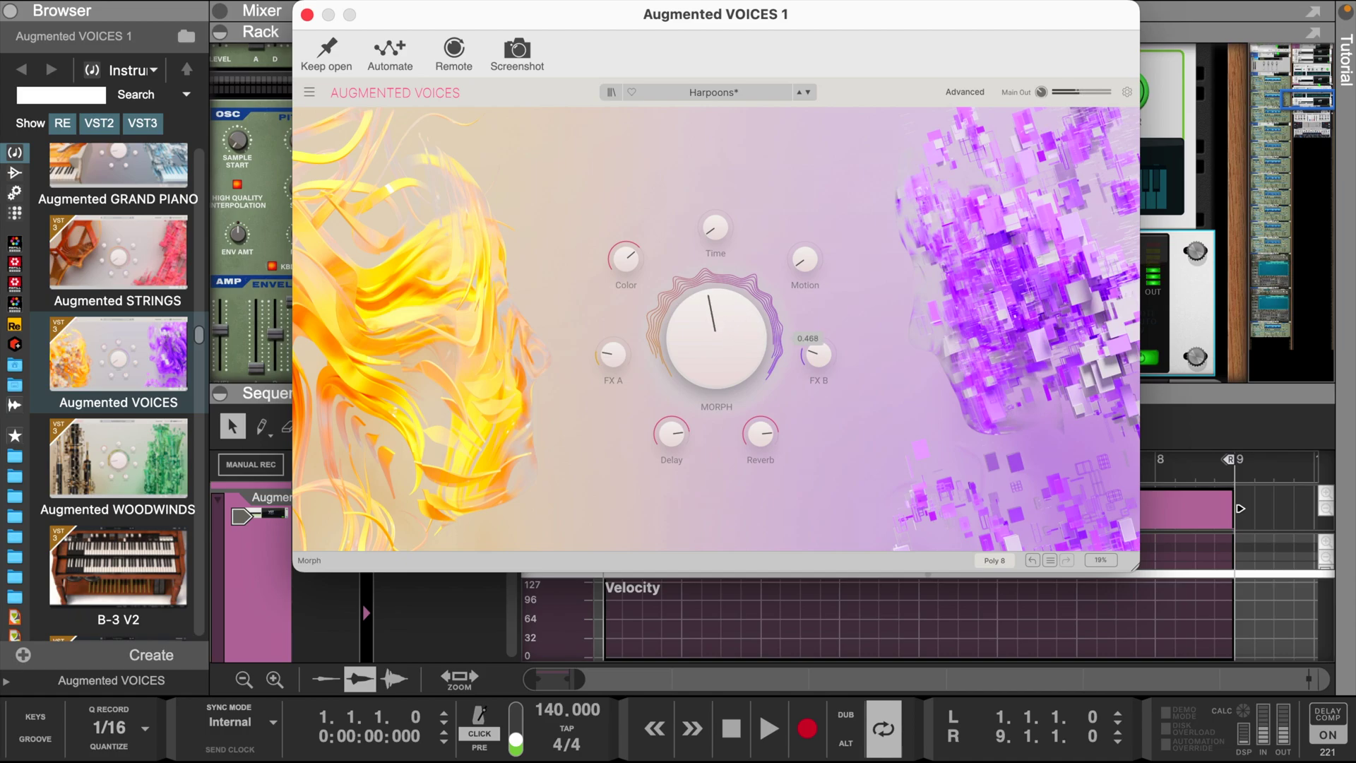
left_click(307, 15)
scroll(872, 219, "up", 1)
left_click(763, 75)
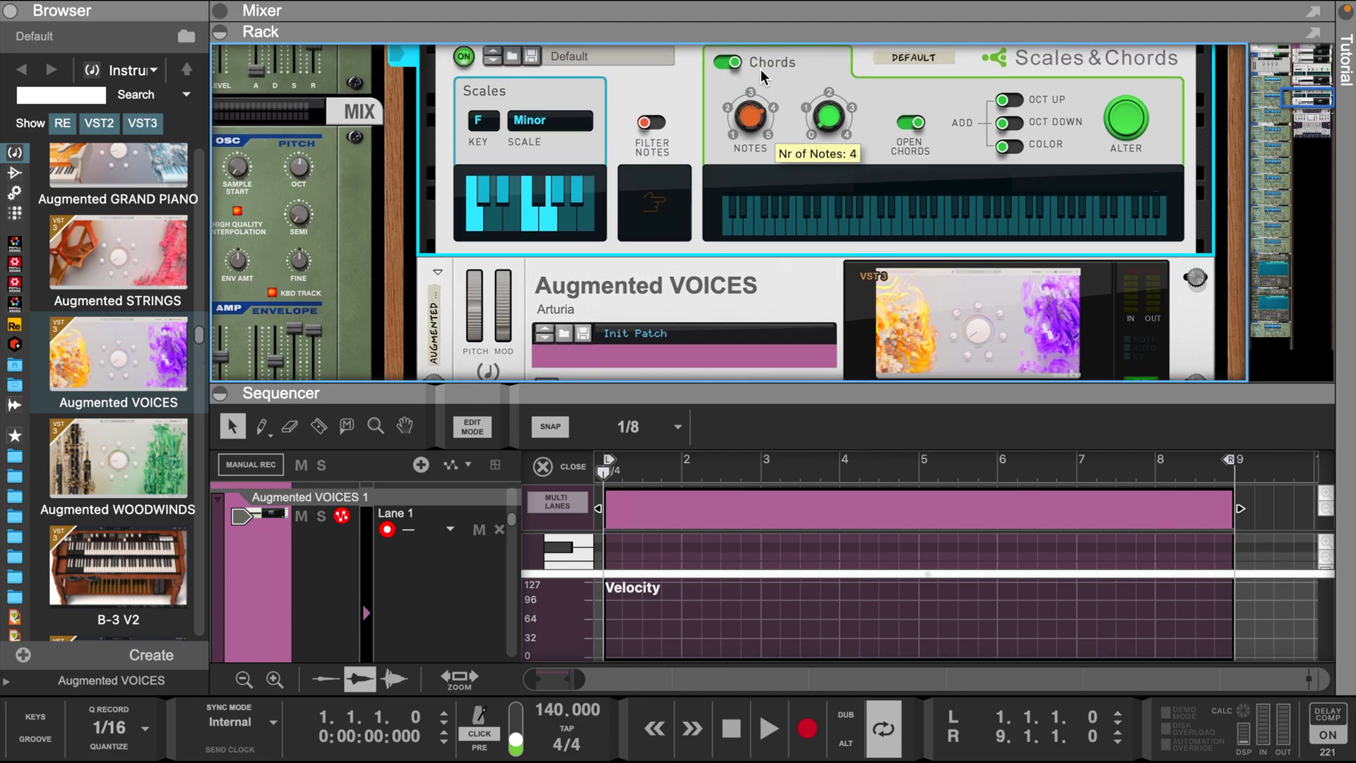
left_click(1017, 125)
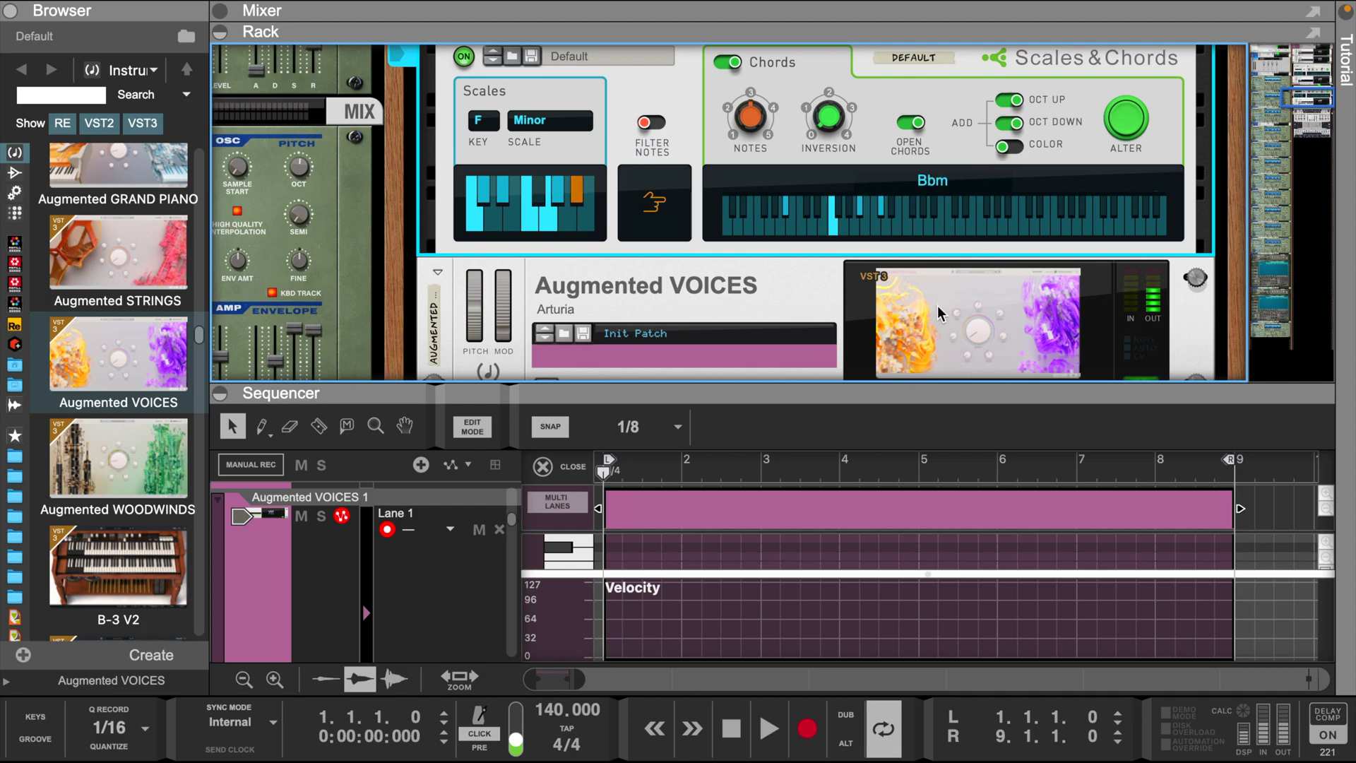
Enlarge the sequencer area and expand the clip's note editor over the velocity lane.
scroll(938, 307, "down", 2)
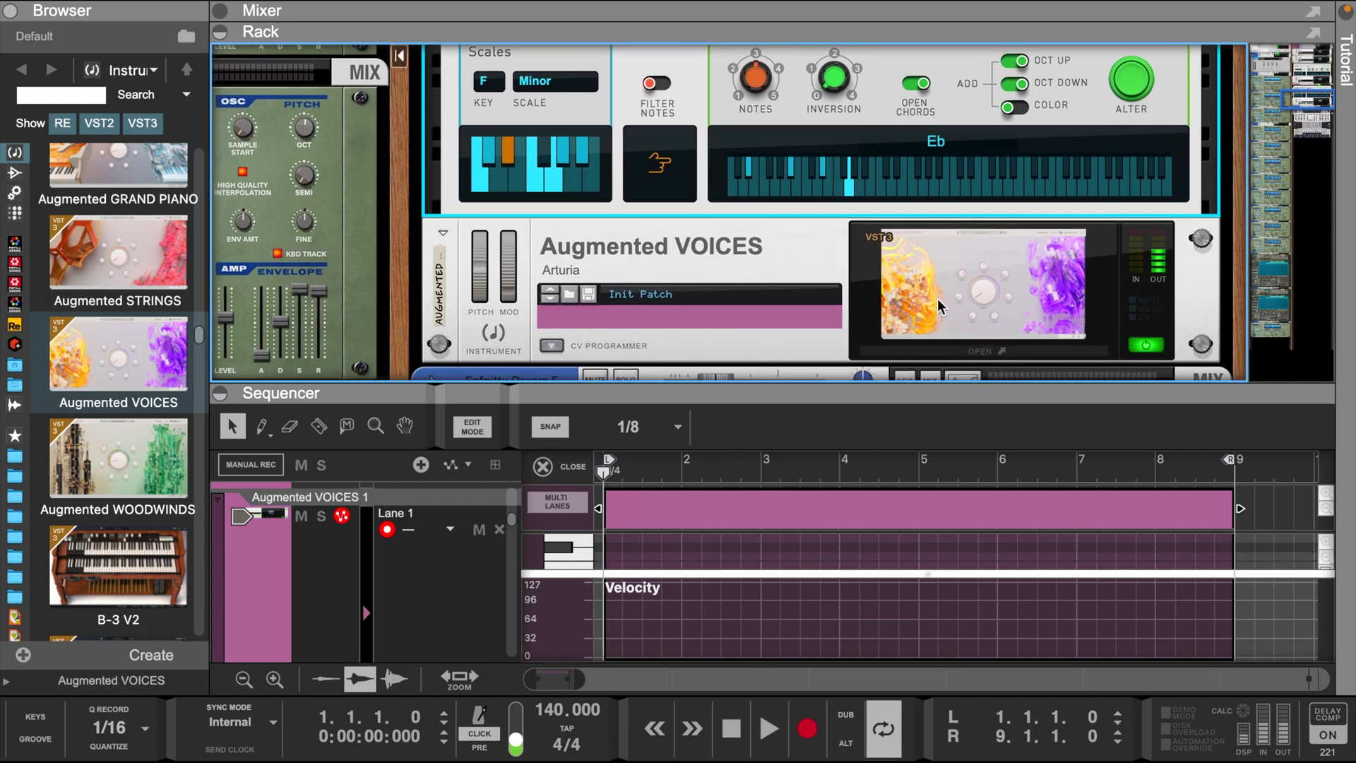
left_click_drag(927, 392, 922, 300)
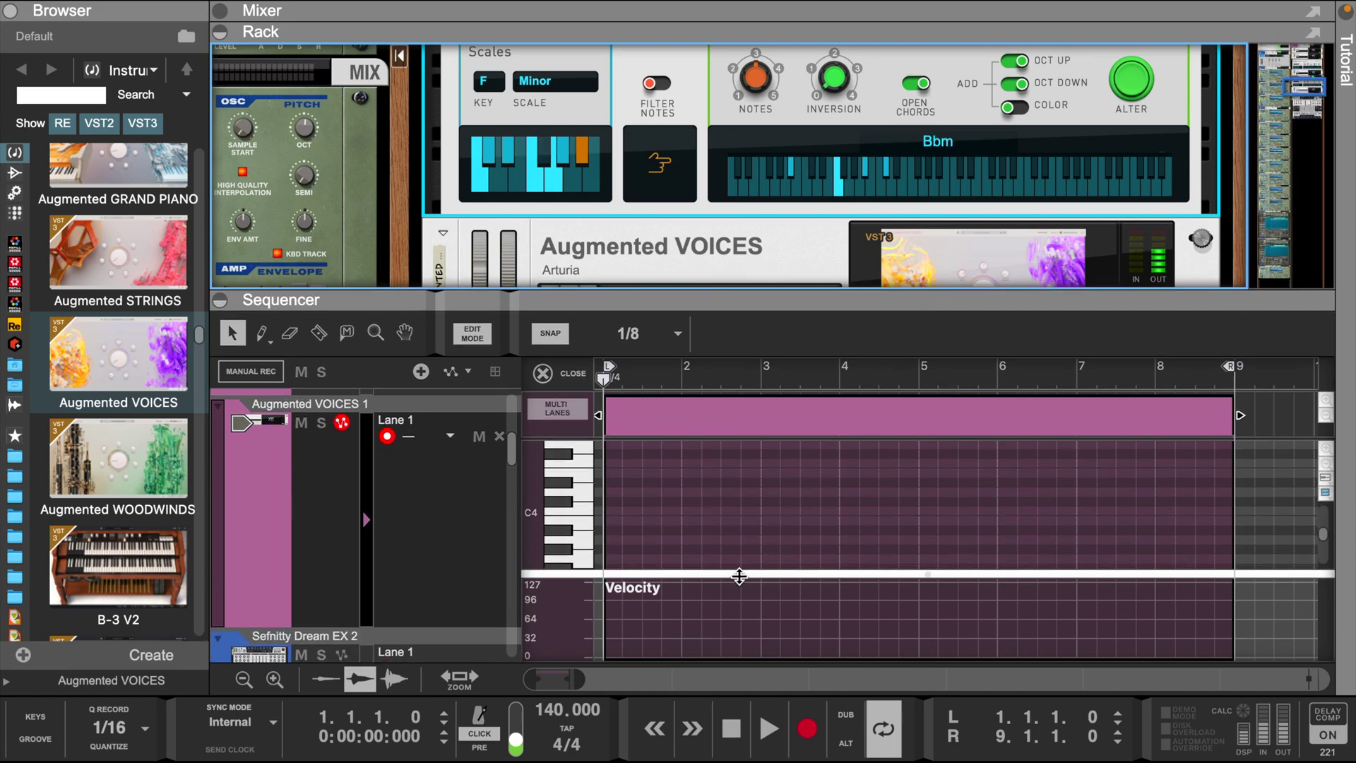
left_click_drag(729, 573, 731, 658)
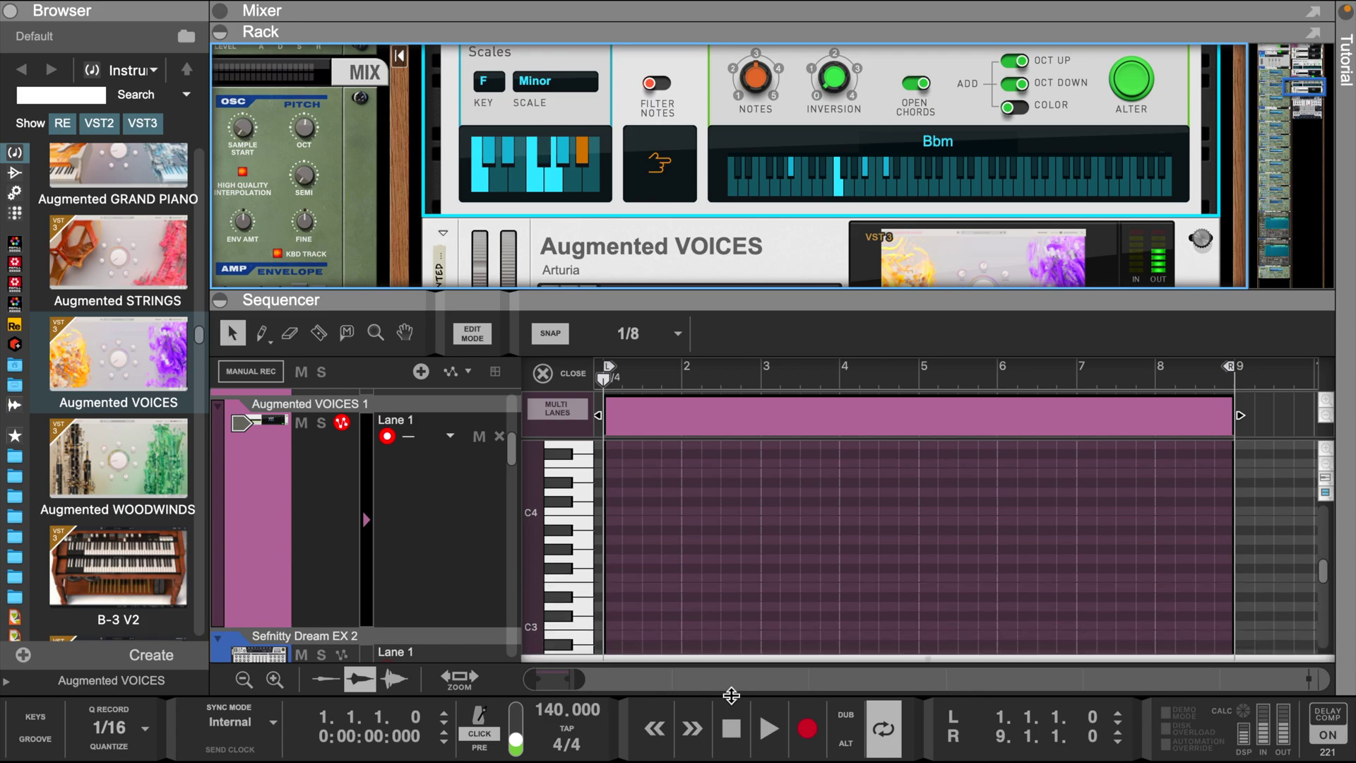
scroll(694, 572, "down", 5)
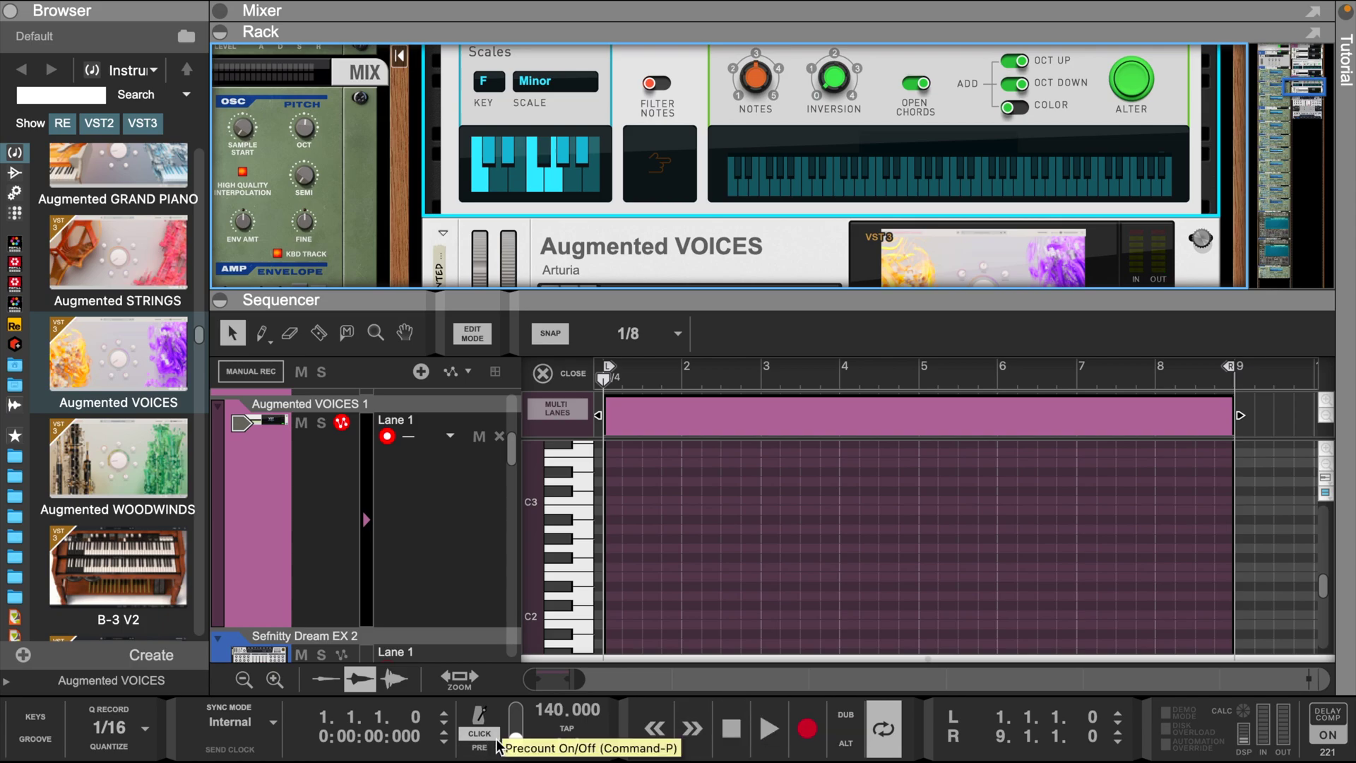
Record a chord progression across the eight-bar clip on the Augmented VOICES 1 track.
scroll(1025, 152, "up", 3)
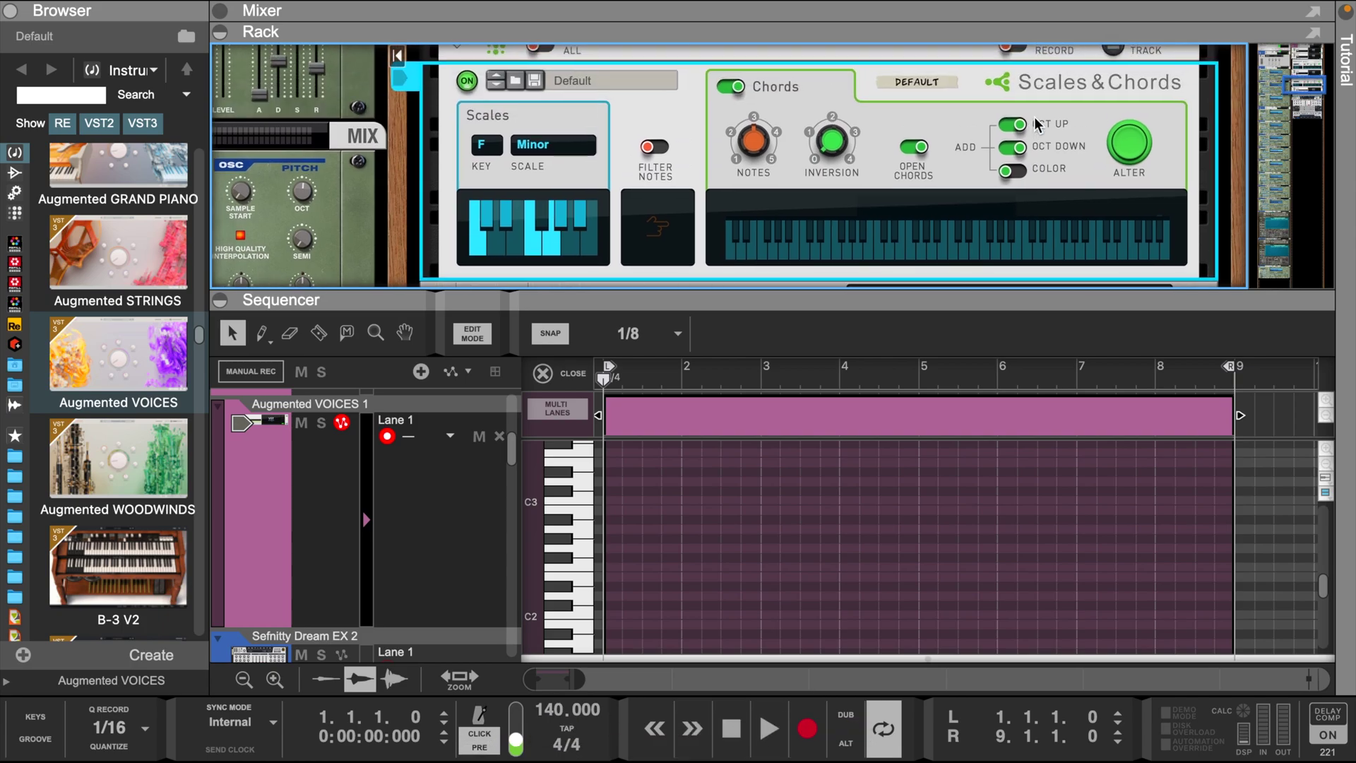
scroll(863, 189, "down", 4)
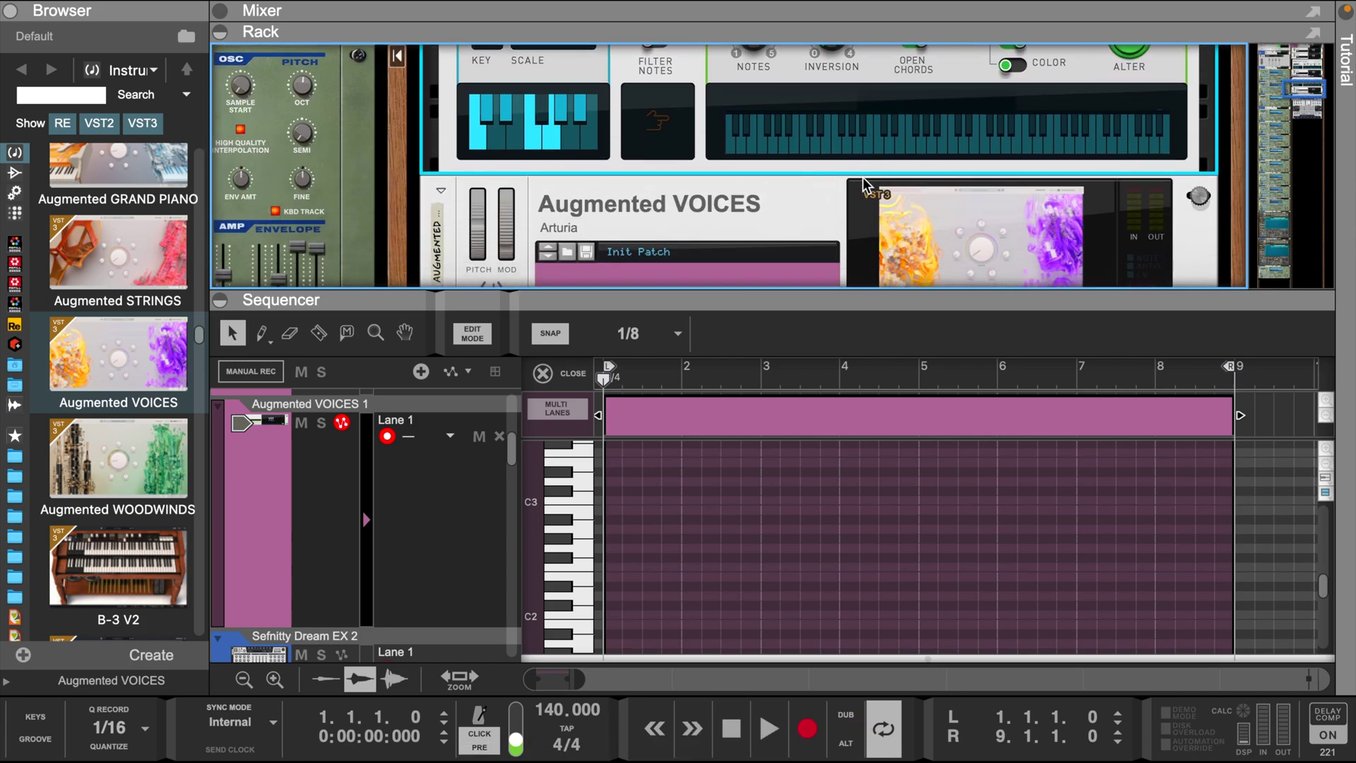
scroll(865, 187, "down", 1)
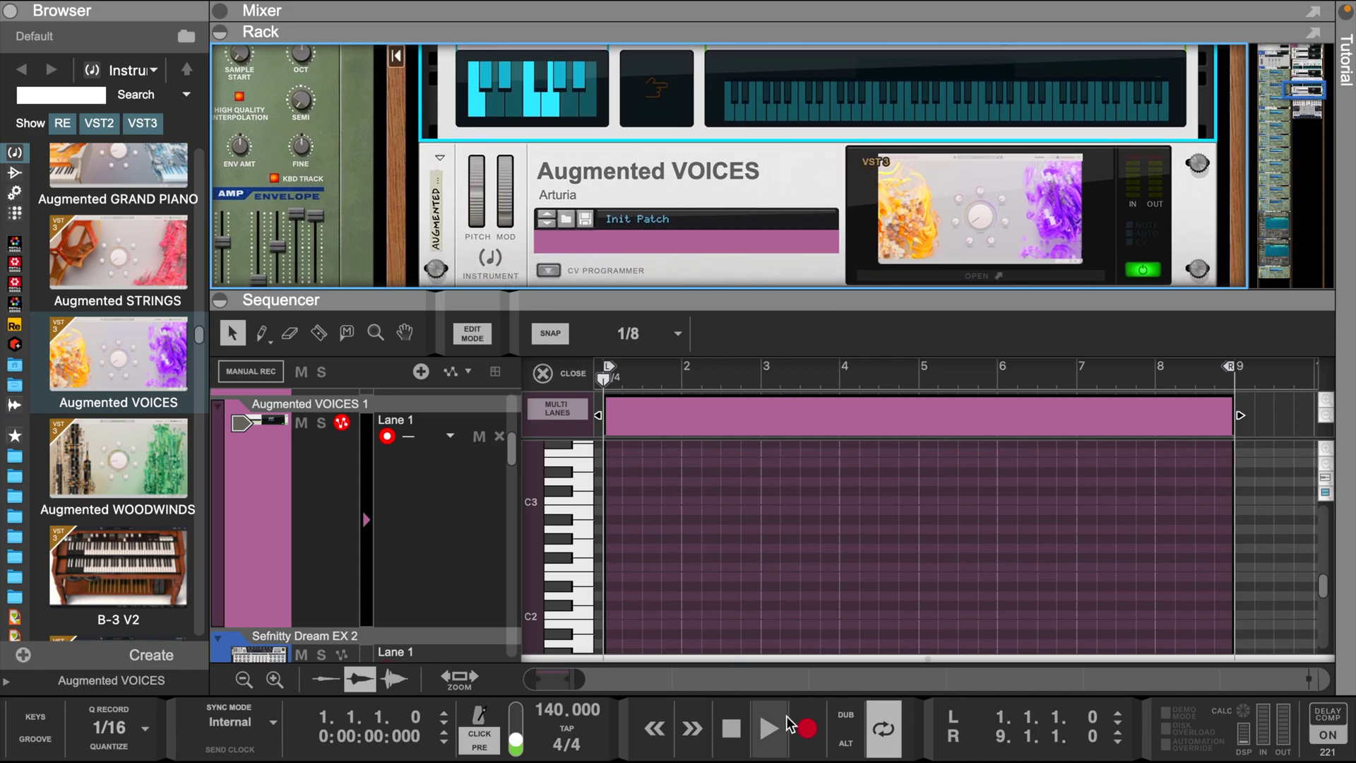
left_click(807, 728)
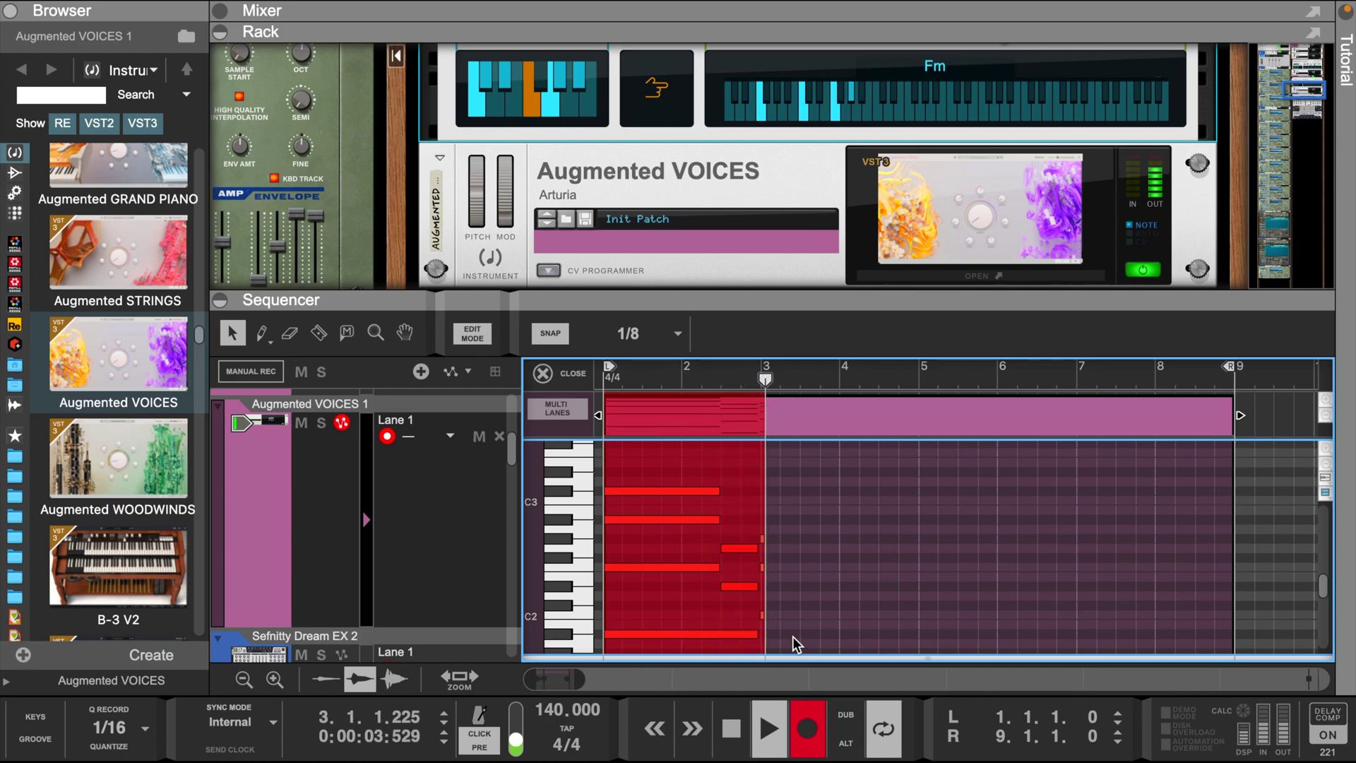
scroll(844, 533, "down", 2)
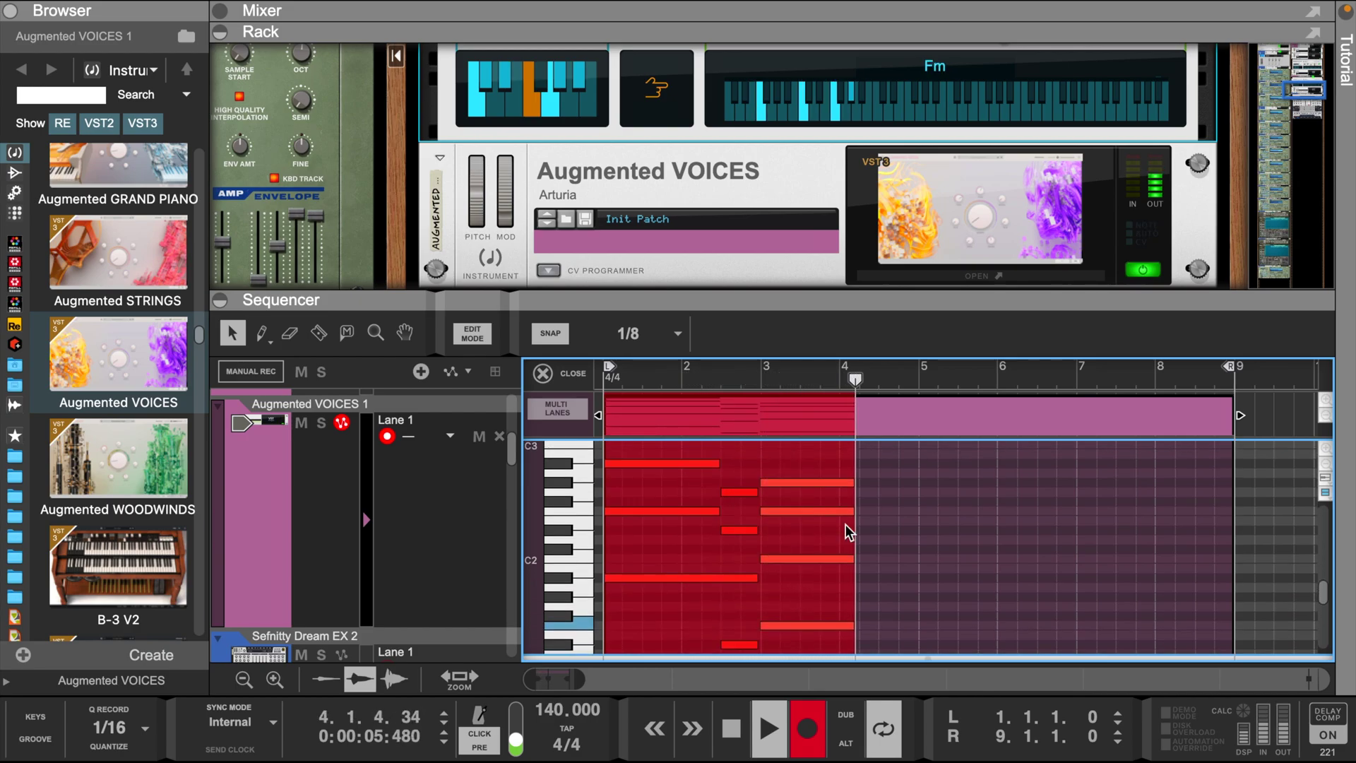
scroll(847, 533, "up", 1)
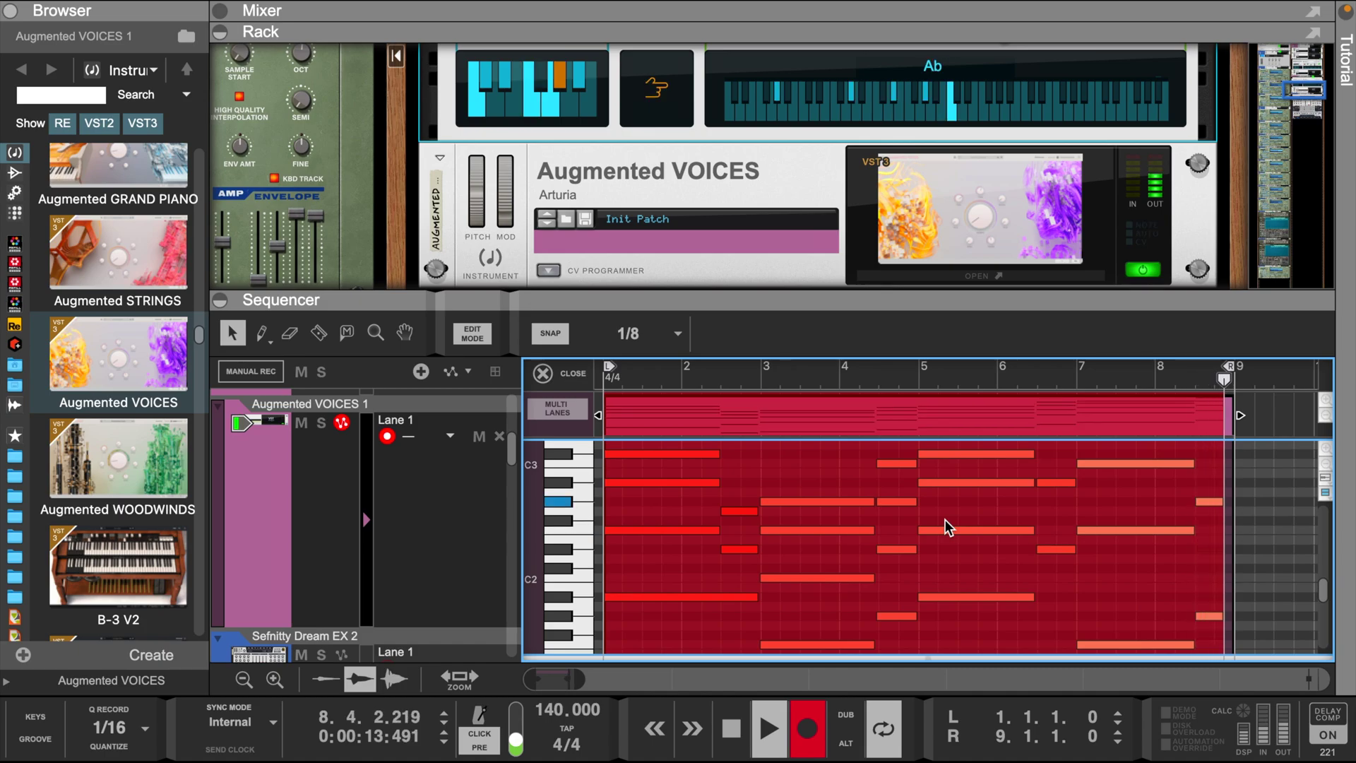
Enlarge the sequencer over the rack and stop recording while the loop keeps playing.
left_click_drag(847, 293, 780, 140)
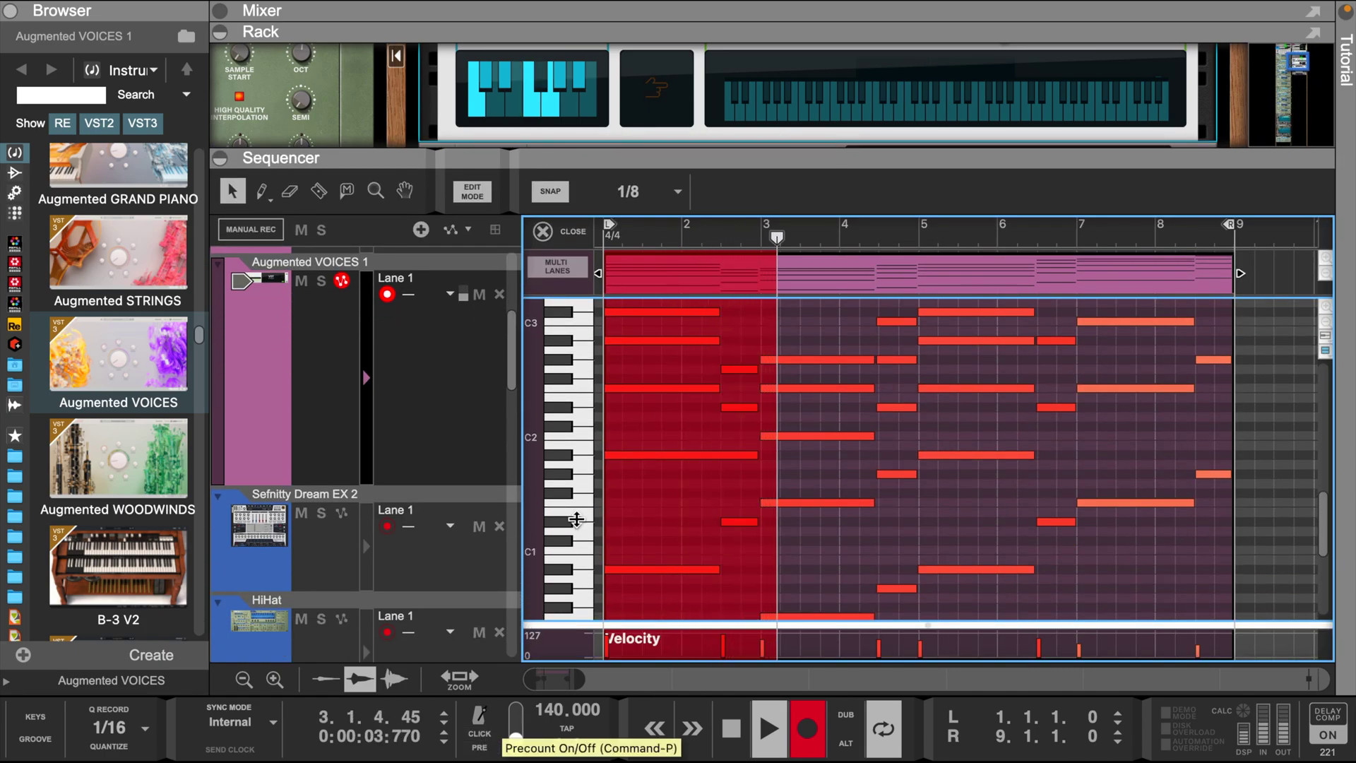
left_click_drag(793, 161, 726, 45)
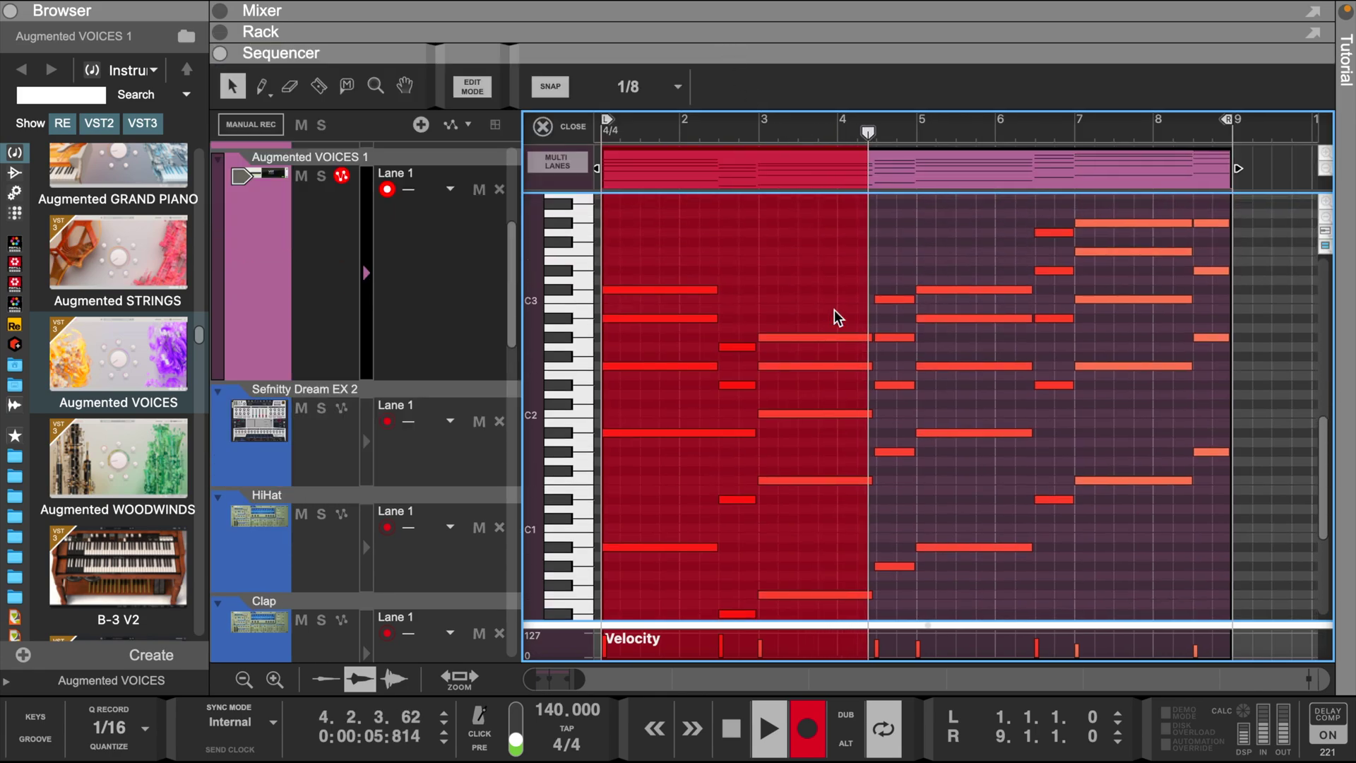
scroll(817, 370, "down", 1)
key("KP_Multiply")
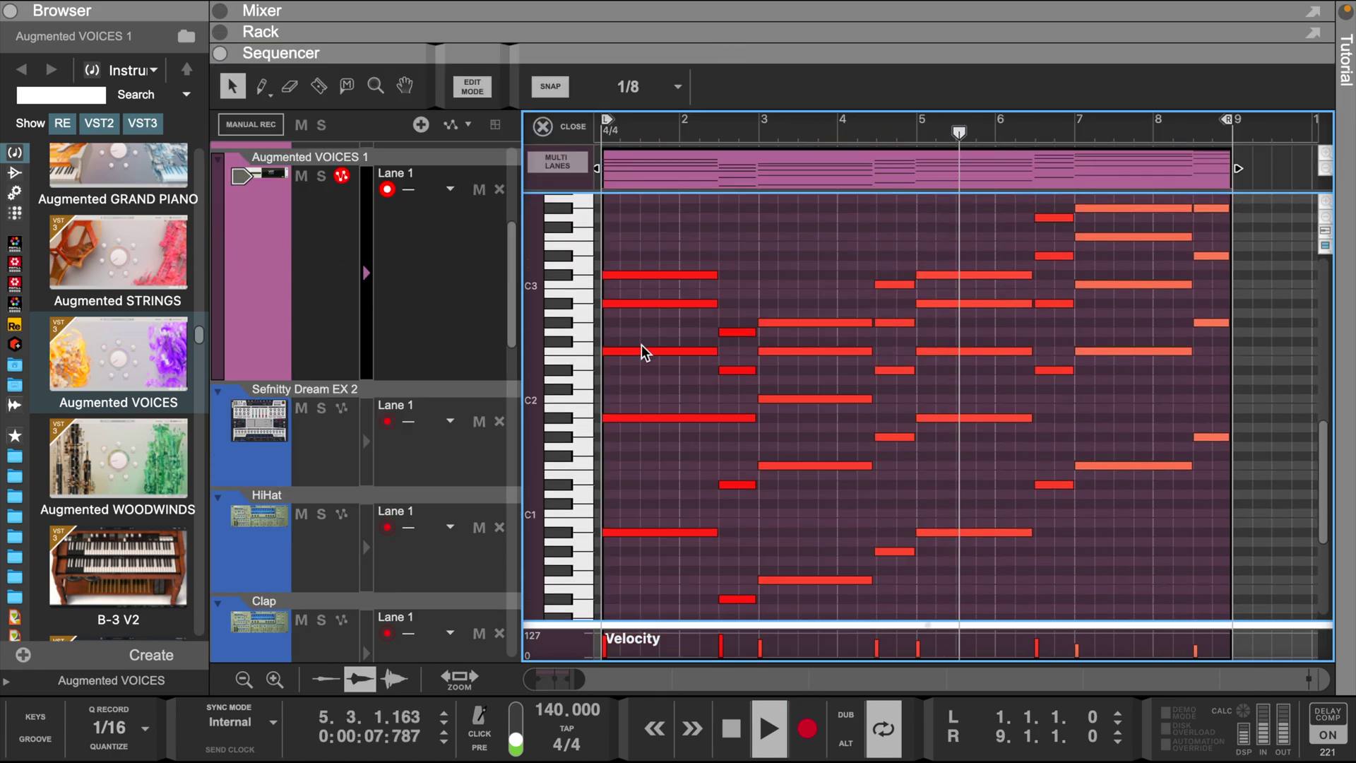
Quantize the recorded Augmented VOICES clip to 1/16.
right_click(751, 175)
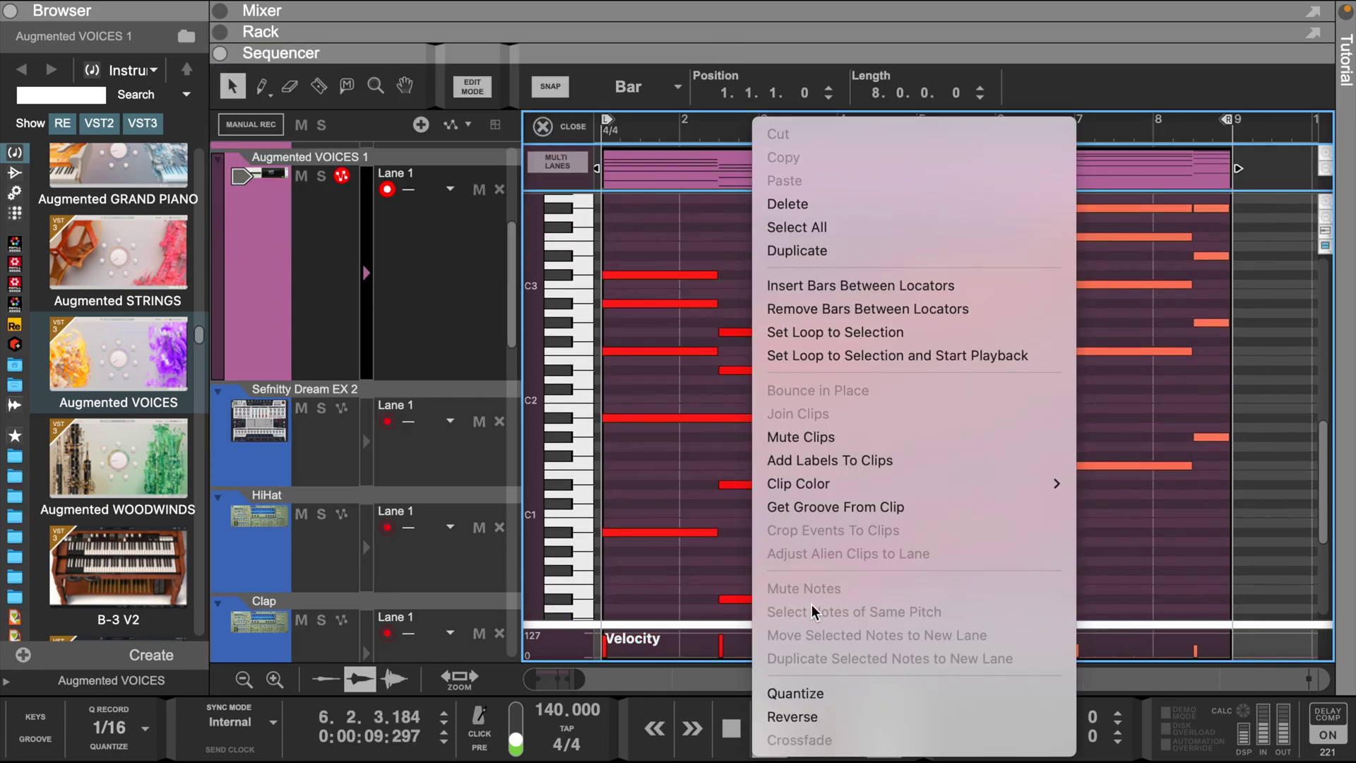
left_click(812, 694)
left_click(900, 231)
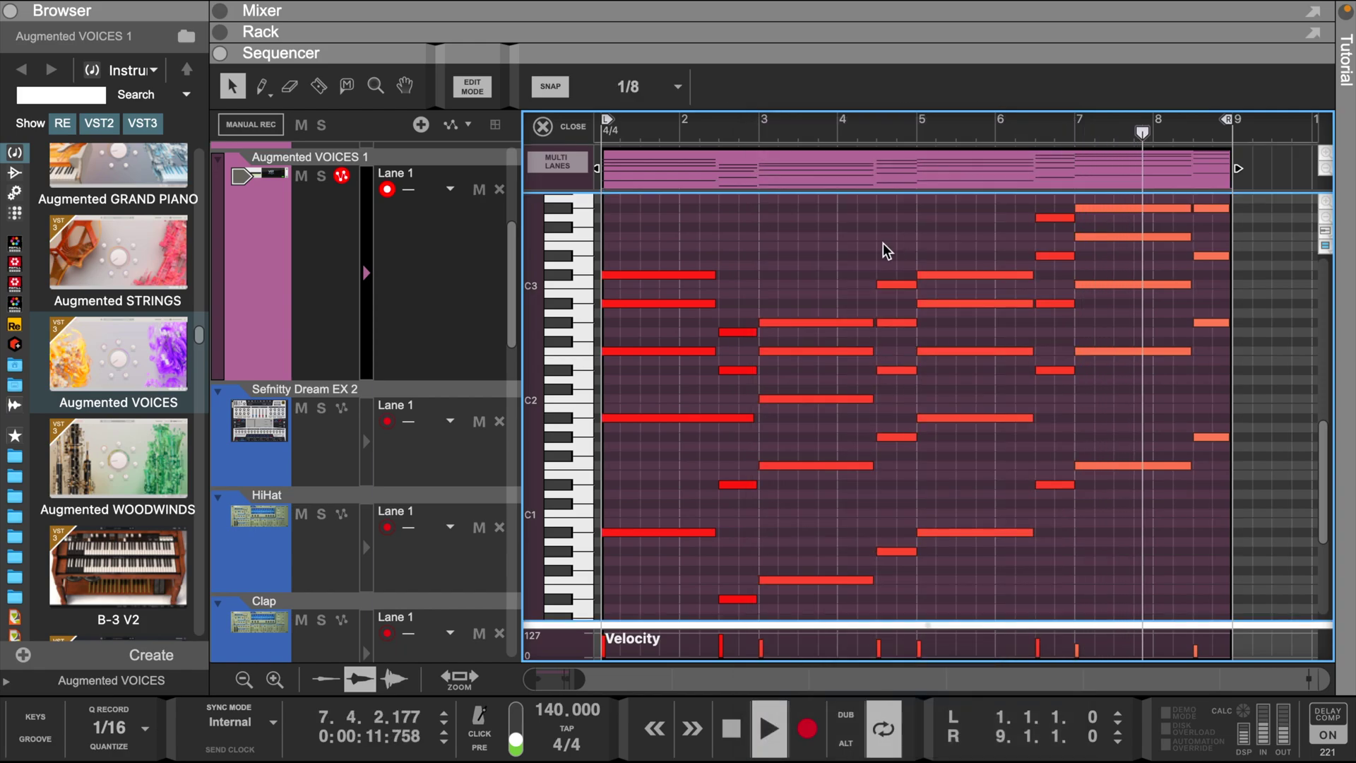
Select all notes in the clip and set their velocity uniformly to 88.
scroll(642, 205, "up", 2)
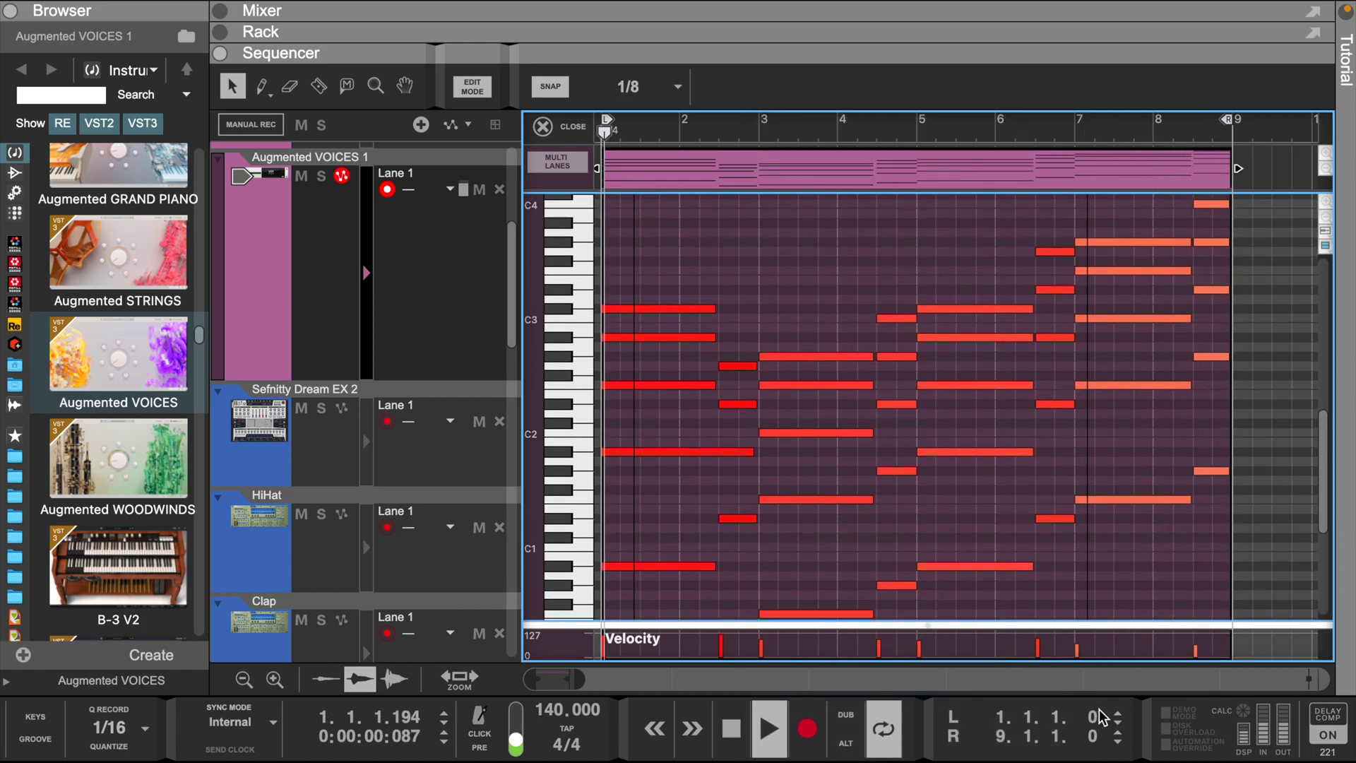
scroll(1250, 606, "down", 5)
key("ctrl+a")
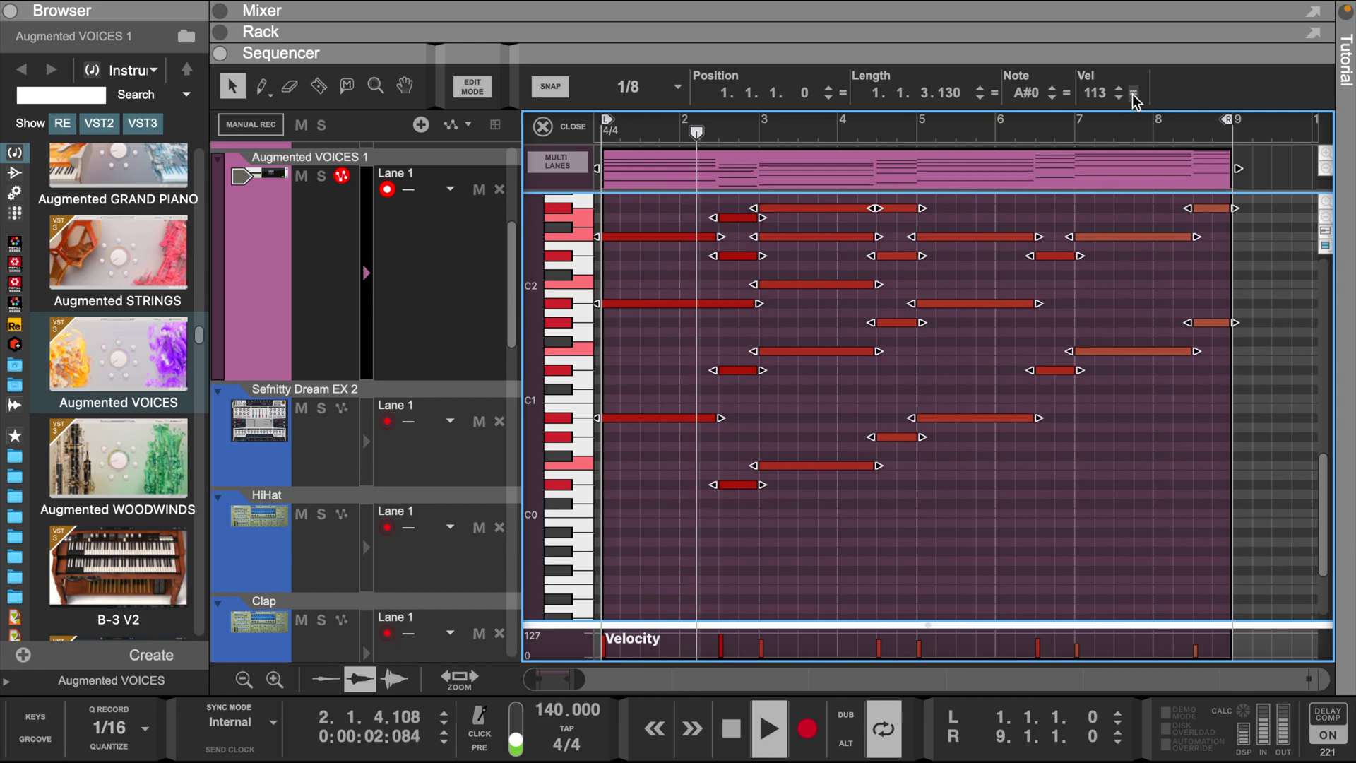
left_click_drag(1096, 93, 1108, 206)
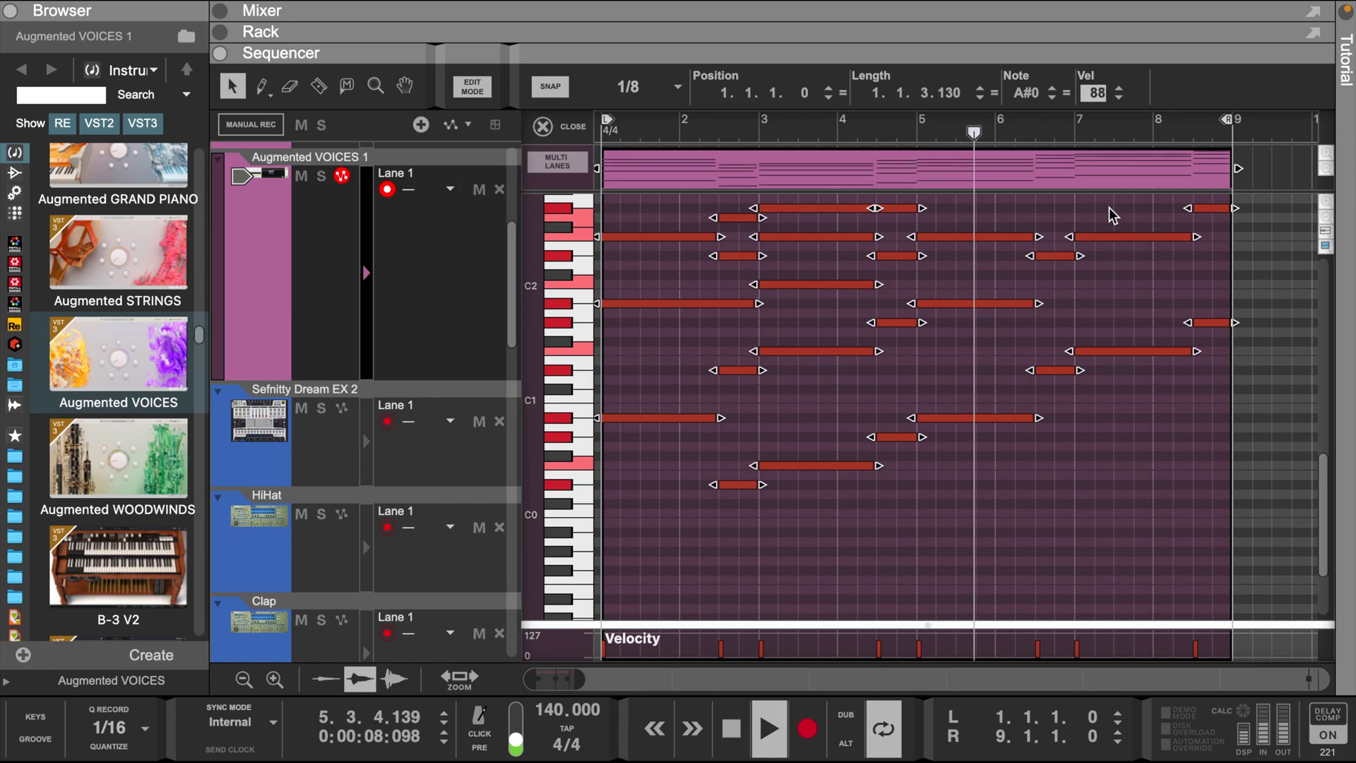
left_click(977, 369)
Enable a 187.1 Hz high-pass filter in the Augmented VOICES channel's Spectrum EQ and shrink the EQ window.
key("F6")
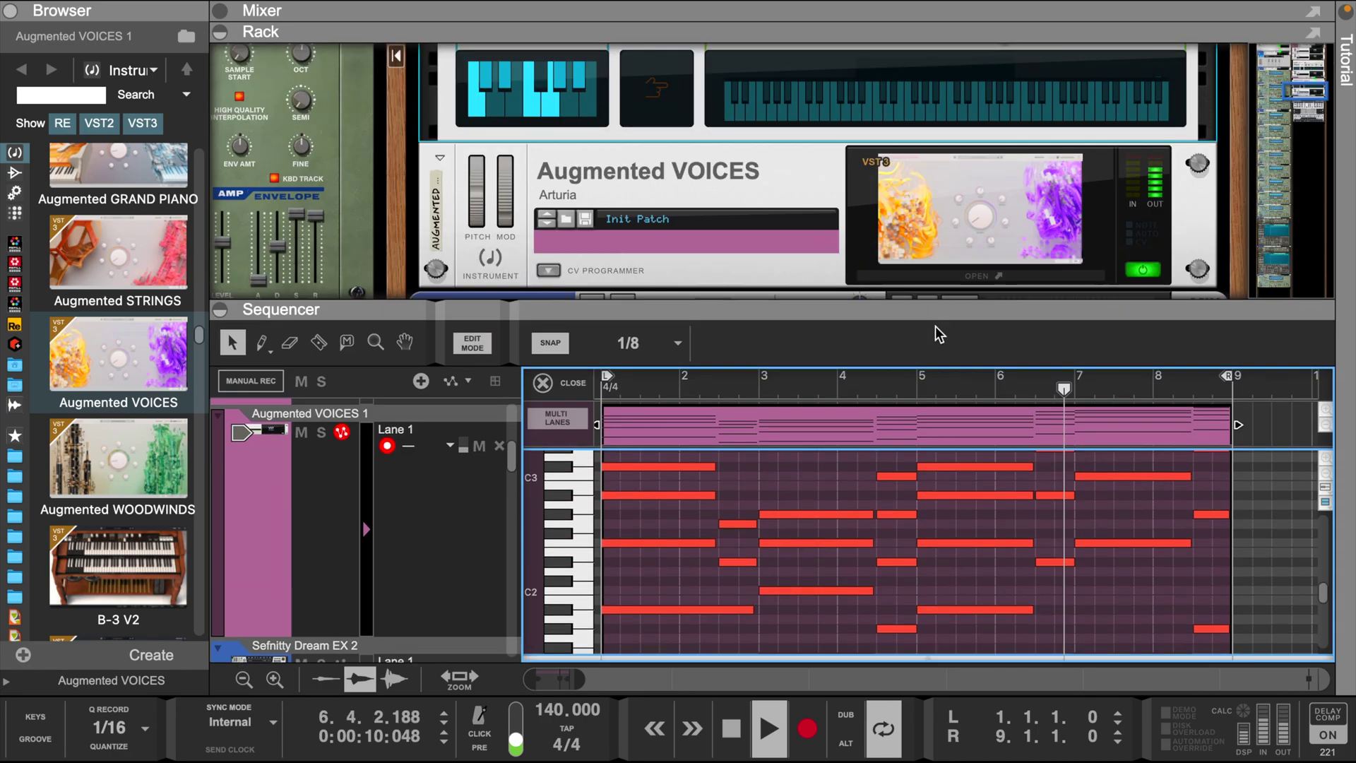
left_click(966, 206)
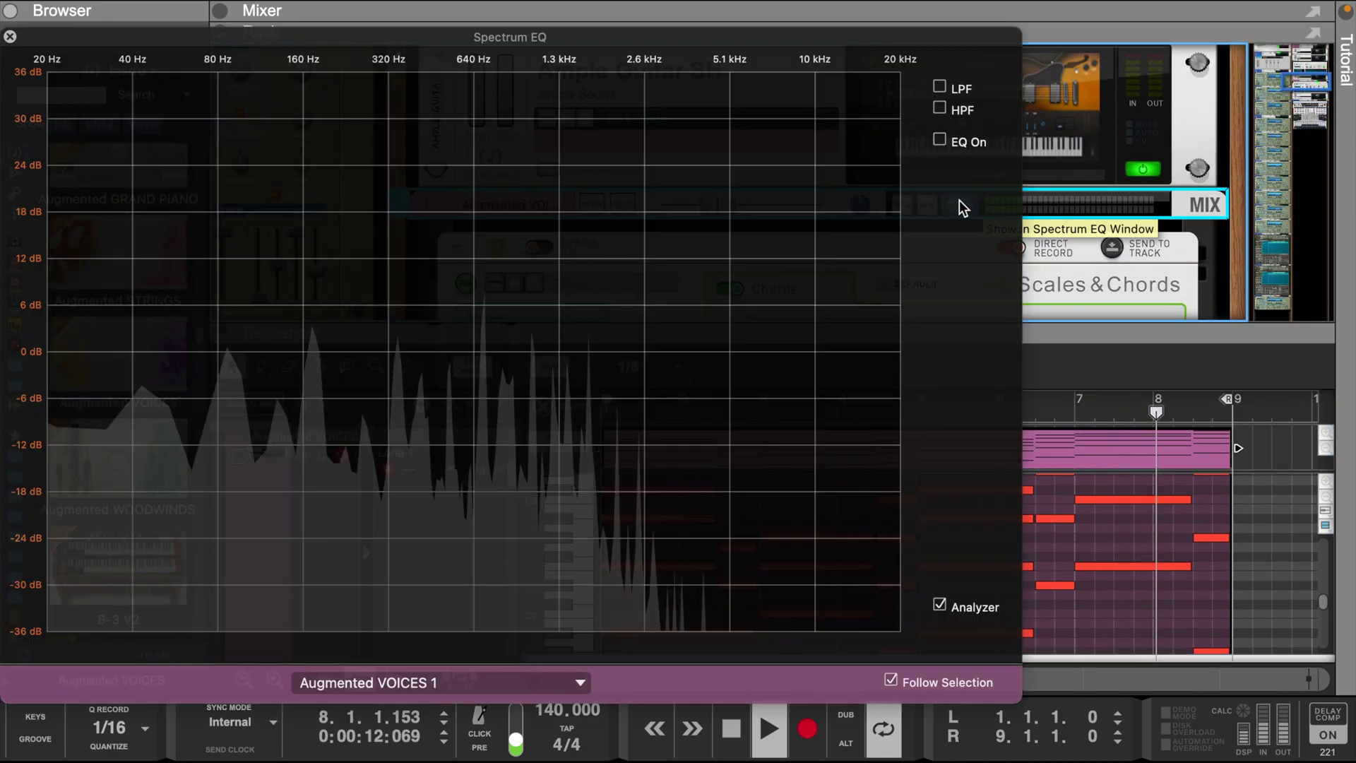
left_click(940, 108)
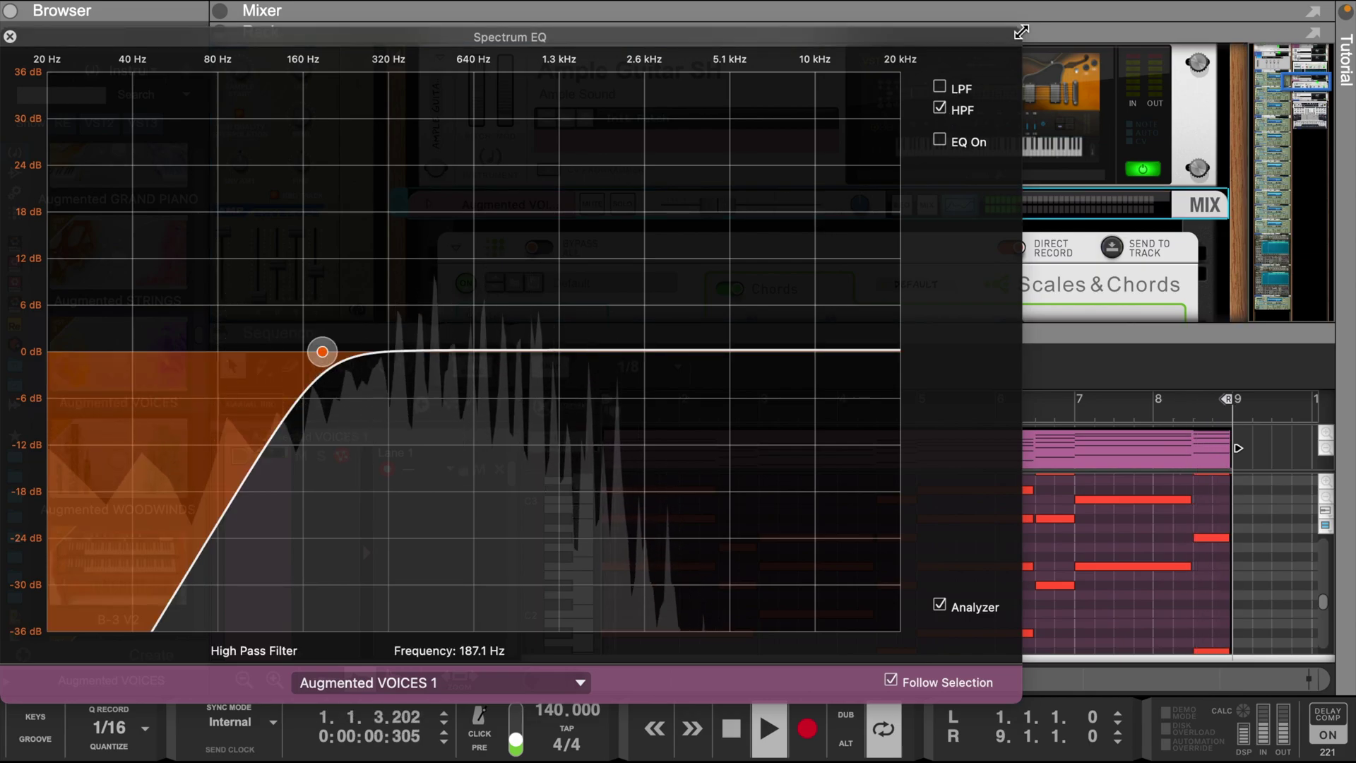
left_click(1019, 33)
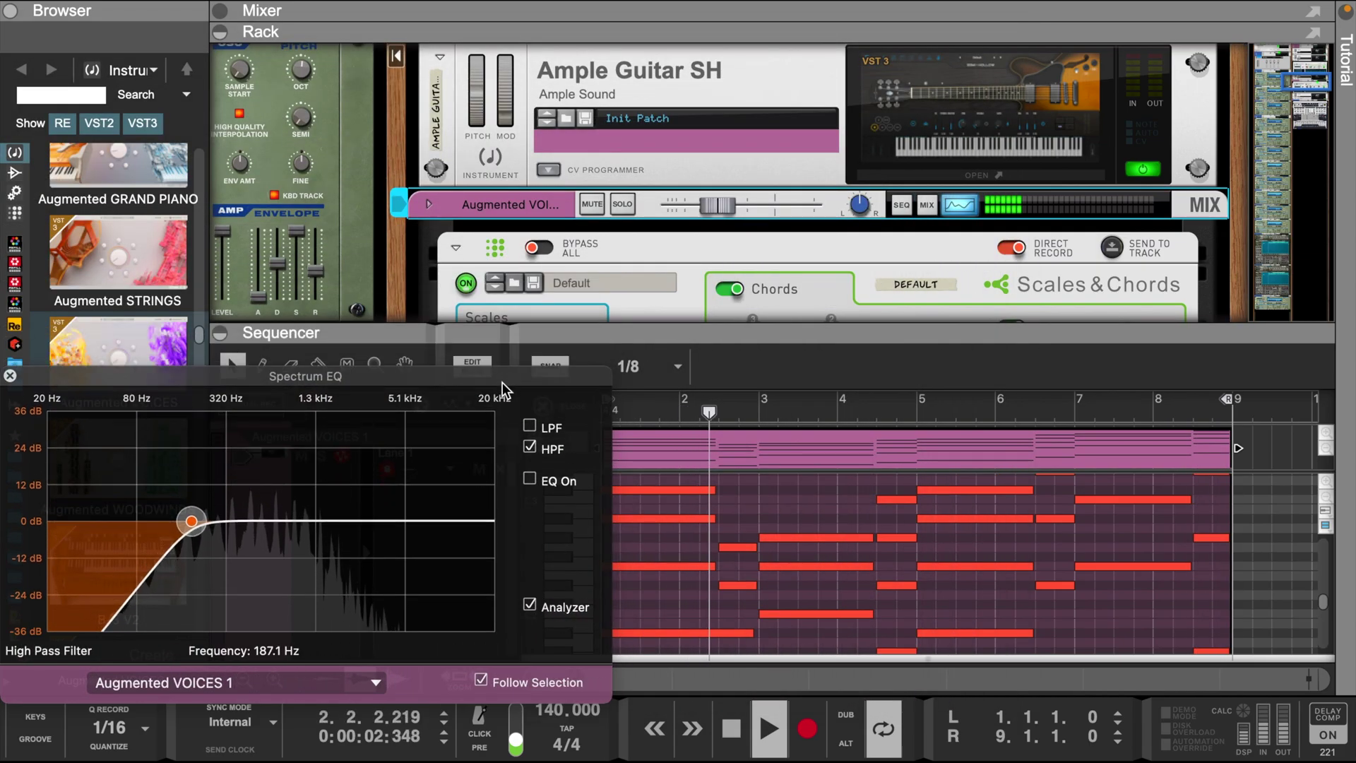
left_click_drag(503, 387, 724, 79)
Enable the low-pass filter at 1.80 kHz, lower the high-pass cutoff slightly, then close the EQ and stop playback.
left_click(751, 119)
left_click_drag(609, 221, 567, 216)
mouse_move(419, 226)
left_mouse_down()
mouse_move(388, 225)
mouse_move(400, 225)
left_mouse_up()
left_click_drag(574, 218, 561, 222)
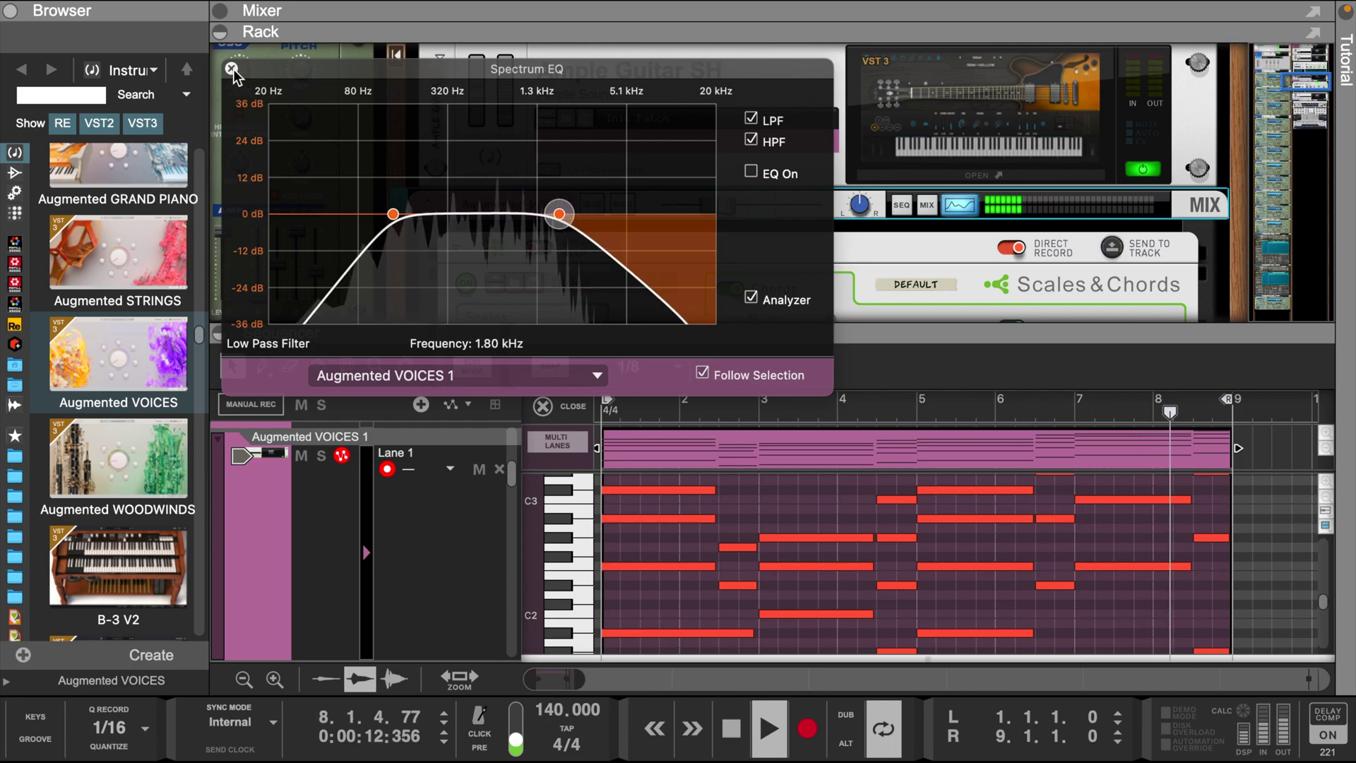
left_click(231, 69)
key("space")
Show the Augmented VOICES mix channel's insert effects and add RC-20 Retro Color there from the effects browser.
left_click(710, 276)
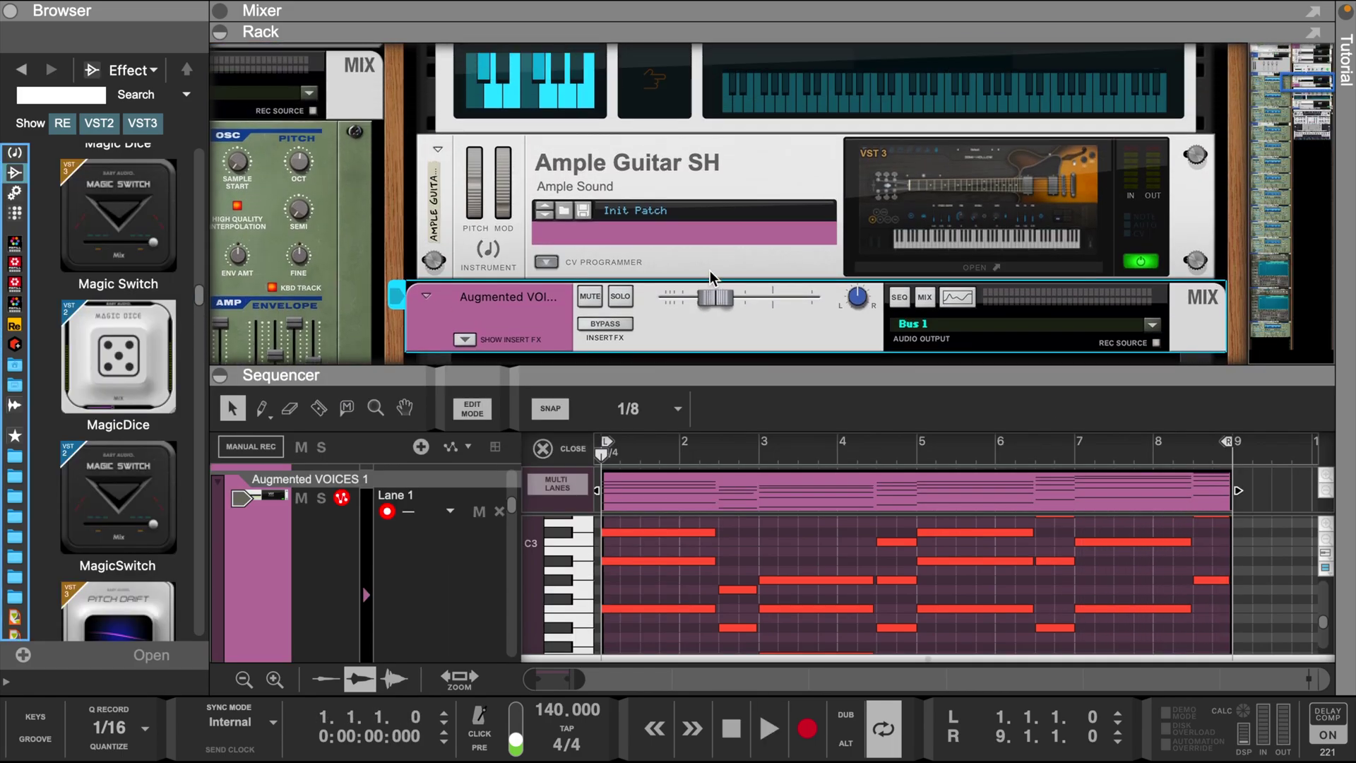
scroll(669, 267, "down", 3)
left_click(464, 166)
scroll(107, 379, "down", 10)
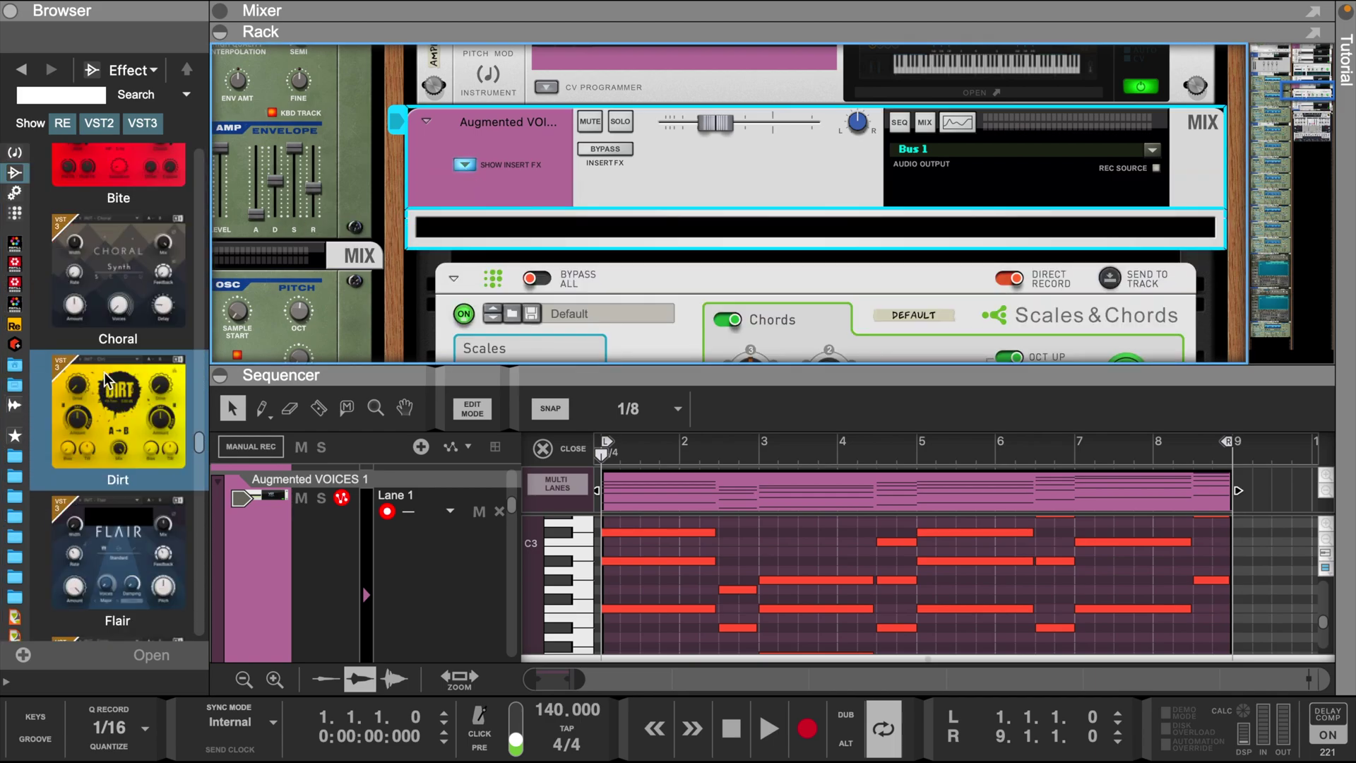
scroll(108, 379, "down", 5)
left_click_drag(116, 597, 812, 226)
left_click(900, 314)
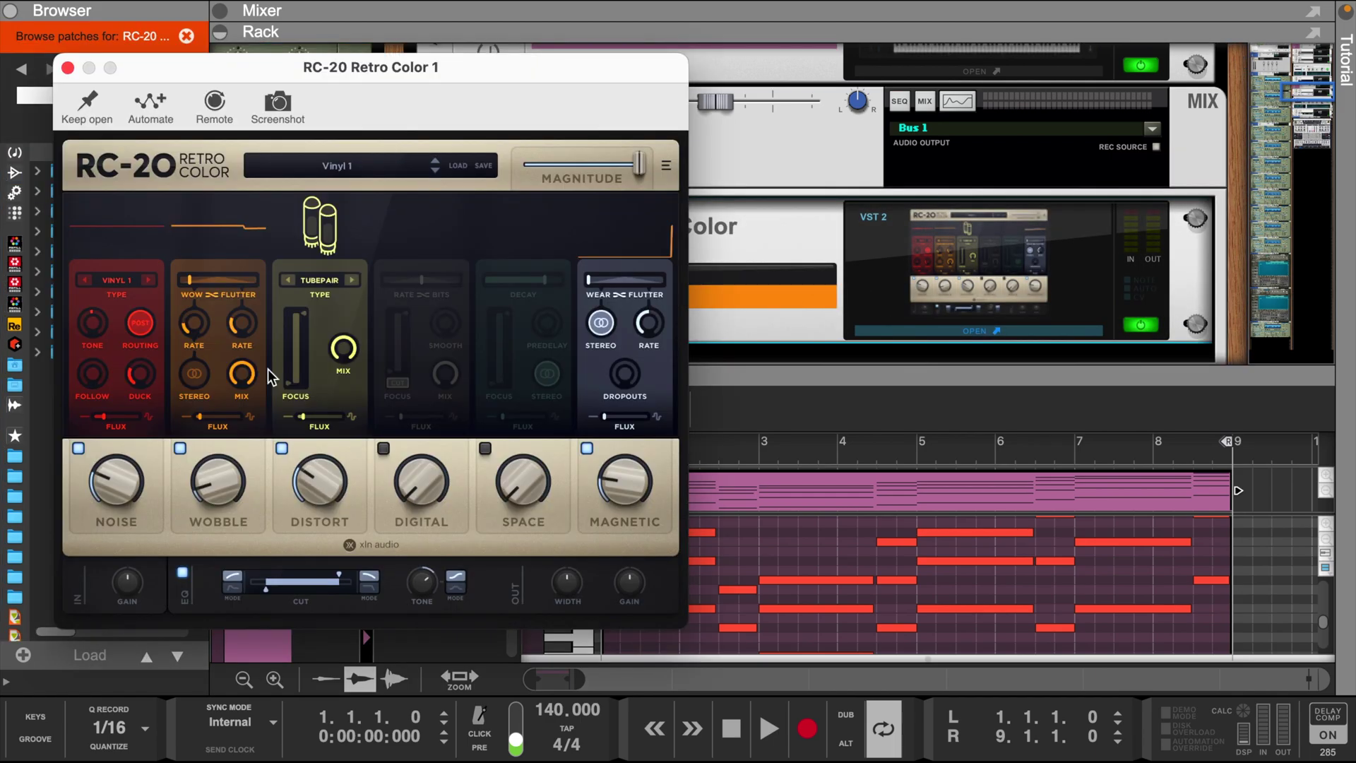
Load the Vinyl 3 preset in RC-20, switch Noise off, enable stereo Wobble and start playback.
left_click(434, 173)
left_click(434, 172)
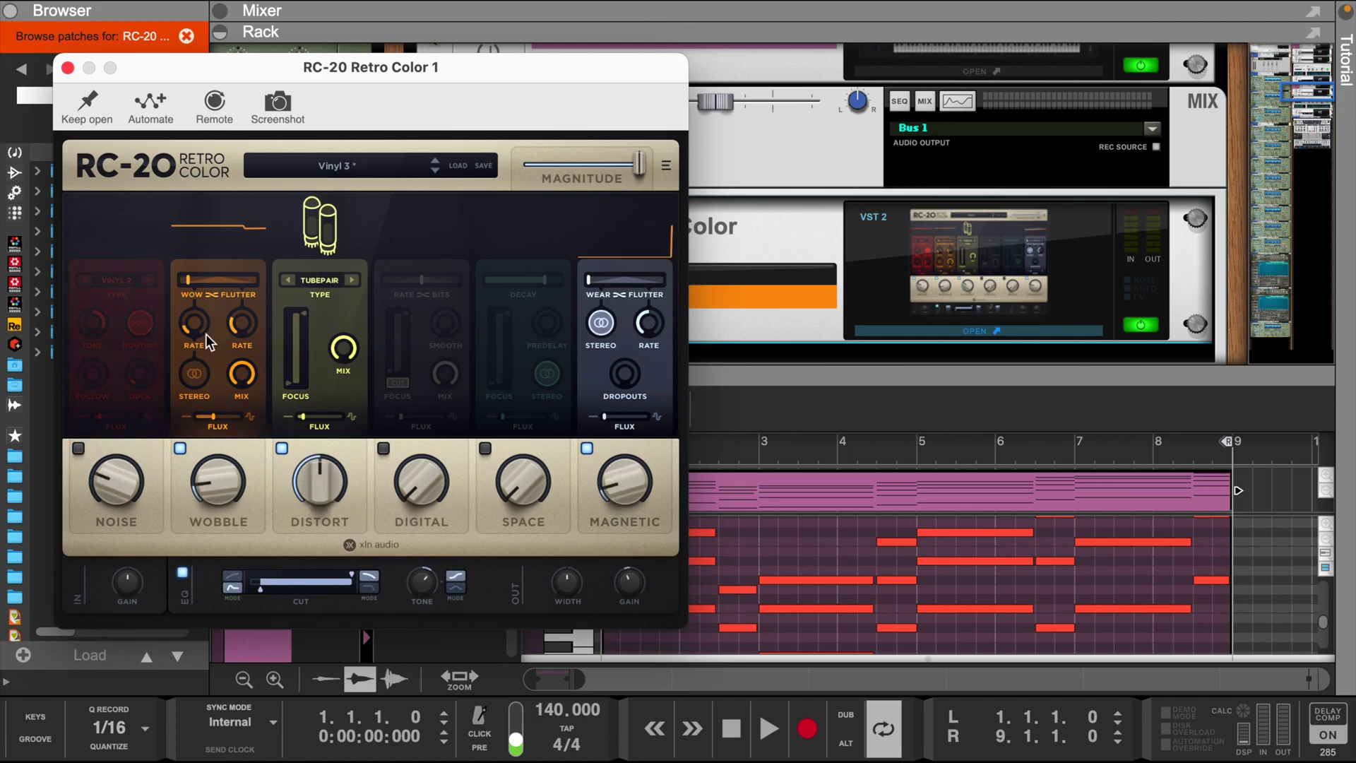
key("space")
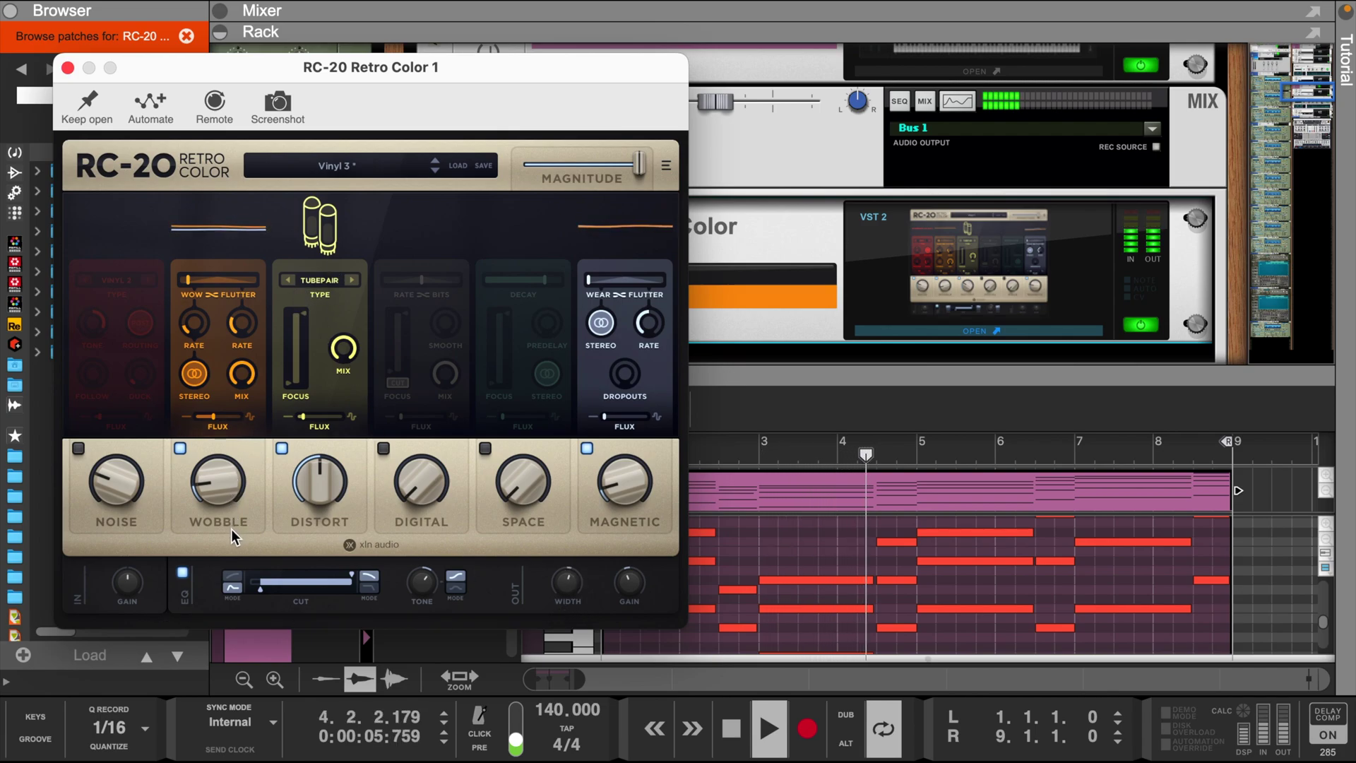
Narrow the cut range of the RC-20 EQ from both ends and close the effect window.
mouse_move(260, 587)
left_mouse_down()
mouse_move(316, 588)
mouse_move(280, 599)
mouse_move(332, 586)
mouse_move(271, 595)
left_mouse_up()
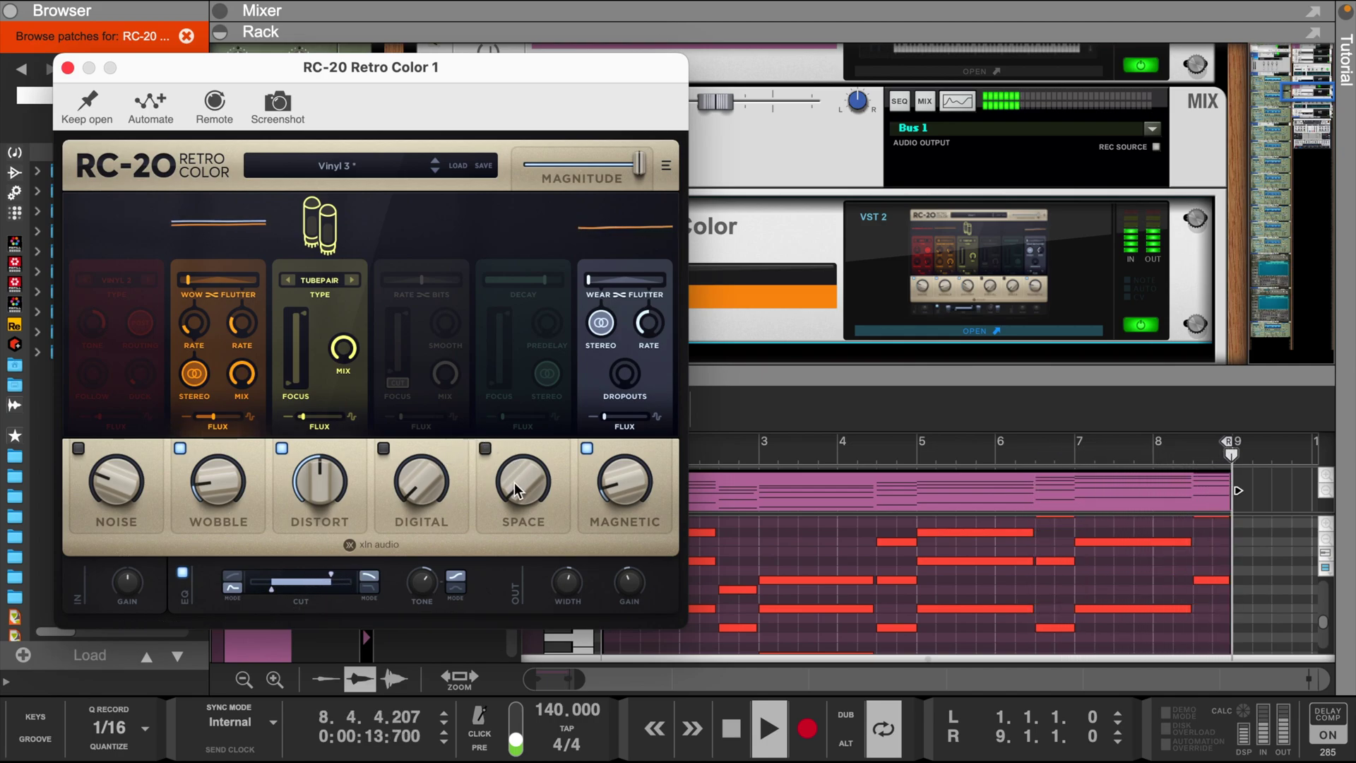
mouse_move(639, 165)
left_mouse_down()
mouse_move(519, 177)
mouse_move(657, 180)
left_mouse_up()
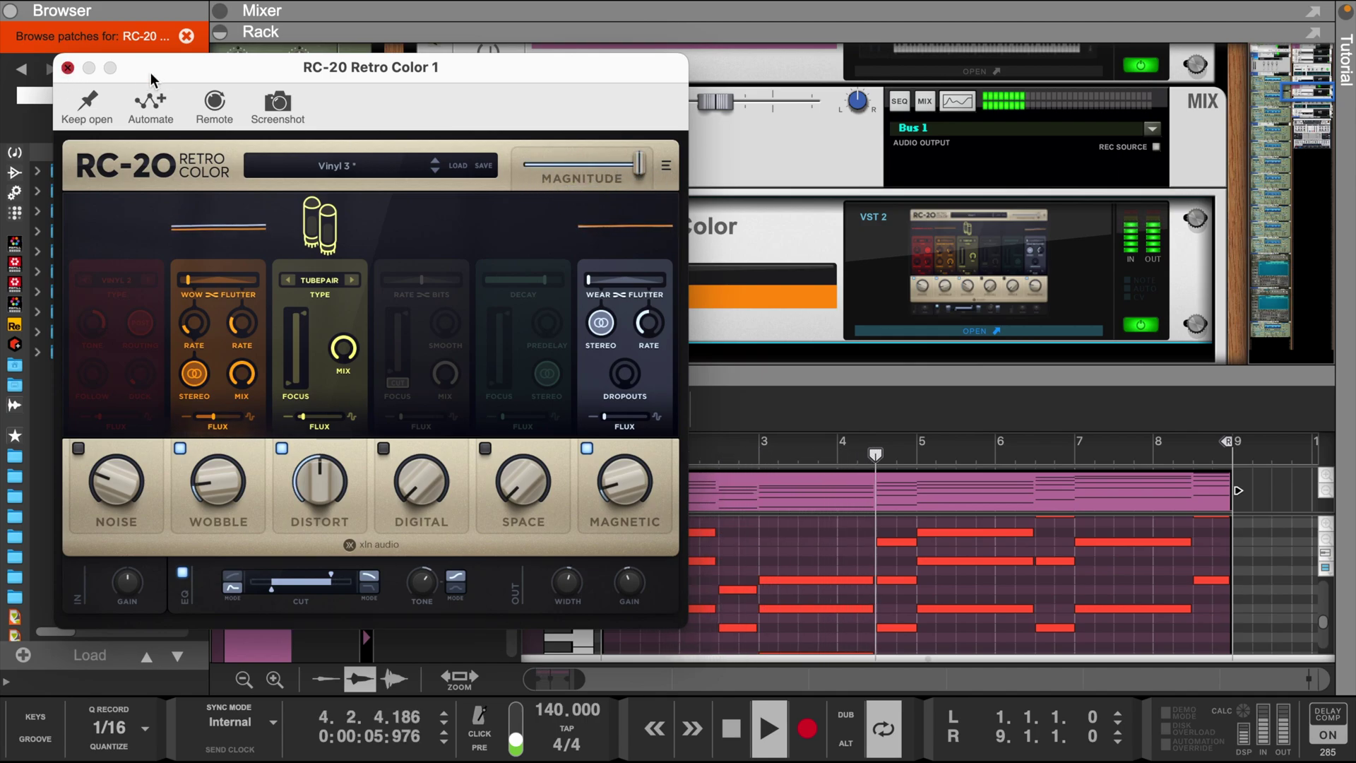
left_click(88, 68)
left_click(716, 106)
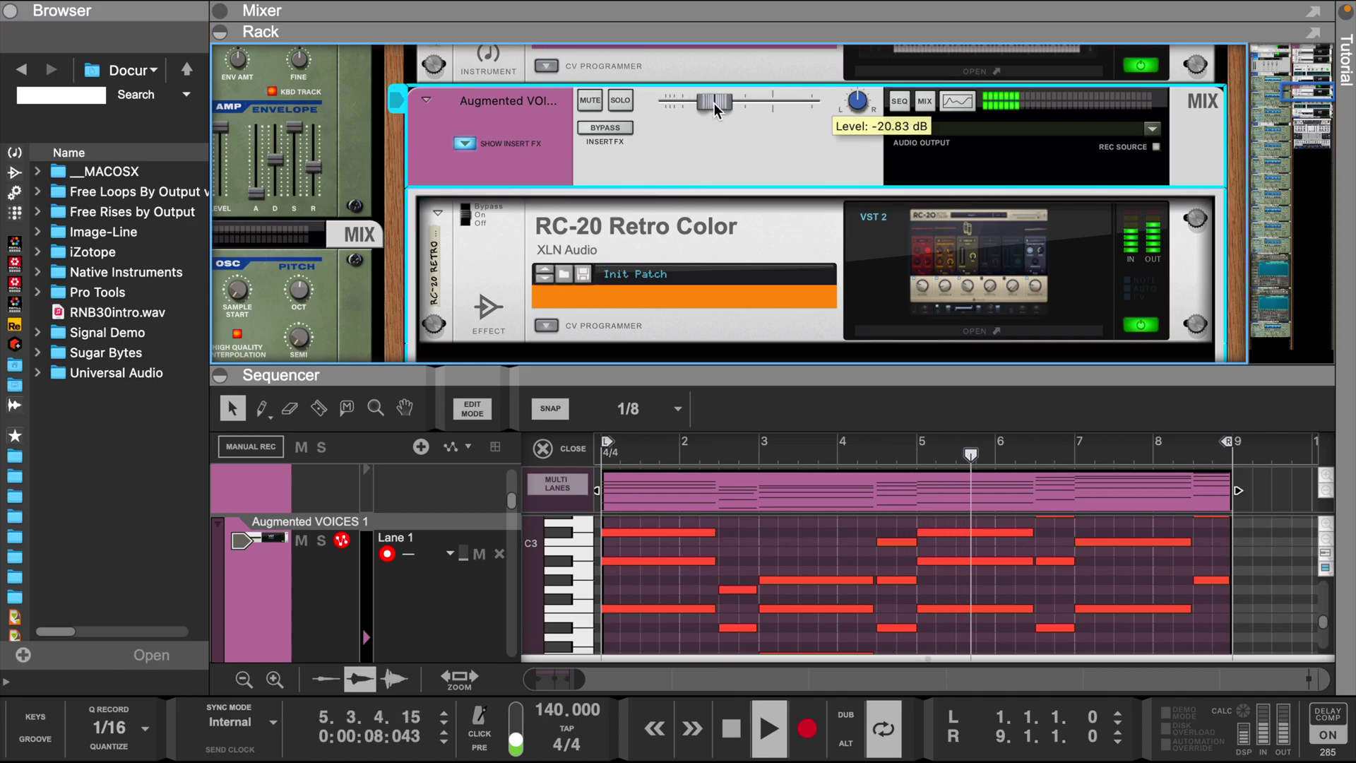
Find Output's Portal in the effects browser and add it to the insert effects below RC-20 Retro Color.
left_click(18, 161)
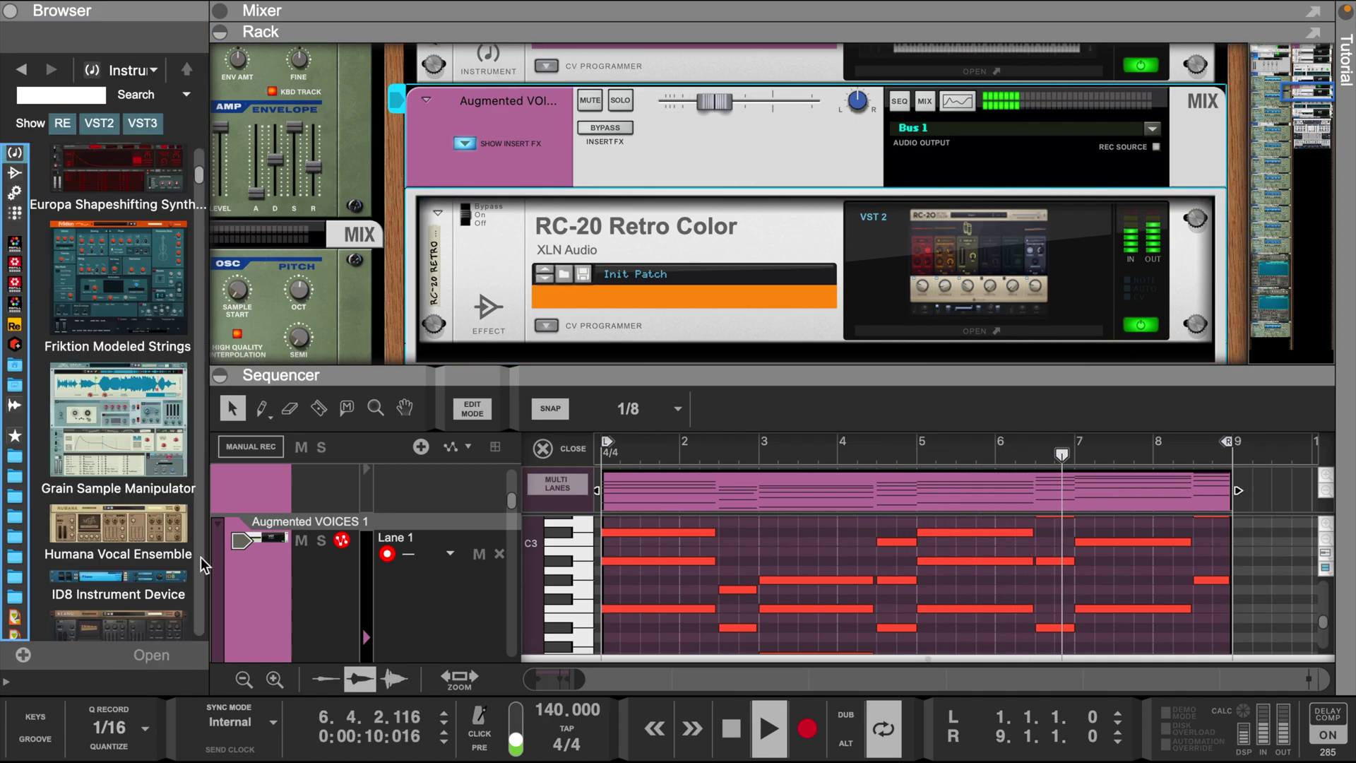
scroll(14, 184, "up", 1)
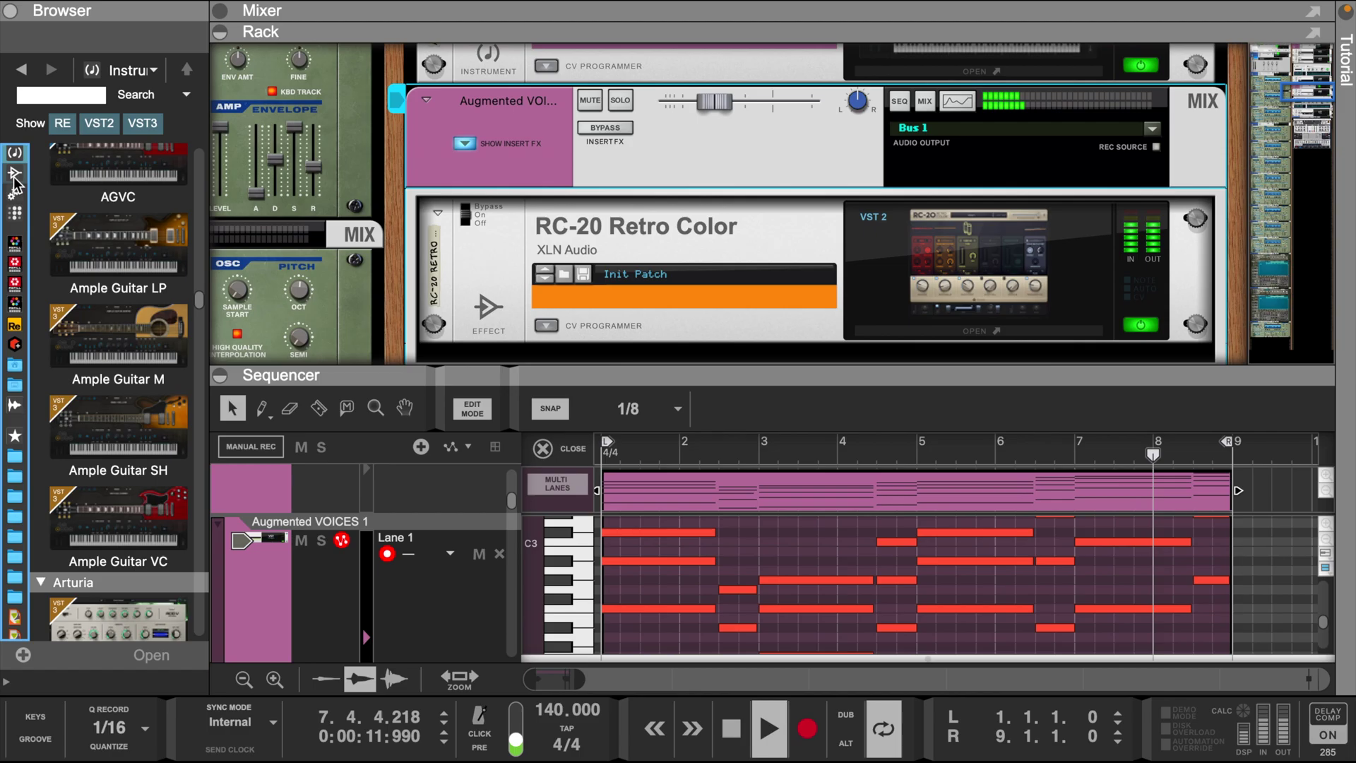
left_click(14, 173)
scroll(170, 402, "down", 15)
scroll(167, 405, "down", 3)
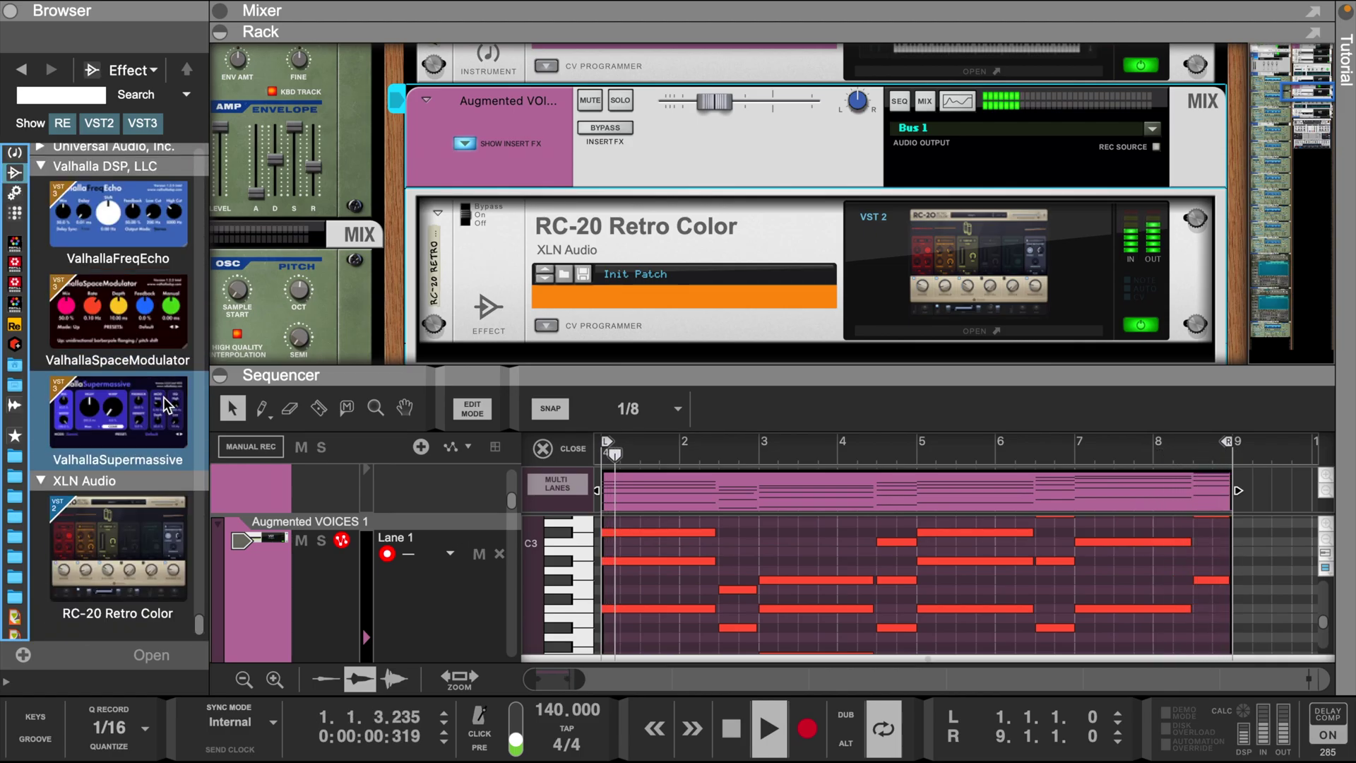
scroll(167, 405, "up", 10)
scroll(168, 405, "up", 2)
scroll(168, 405, "down", 1)
scroll(164, 401, "down", 12)
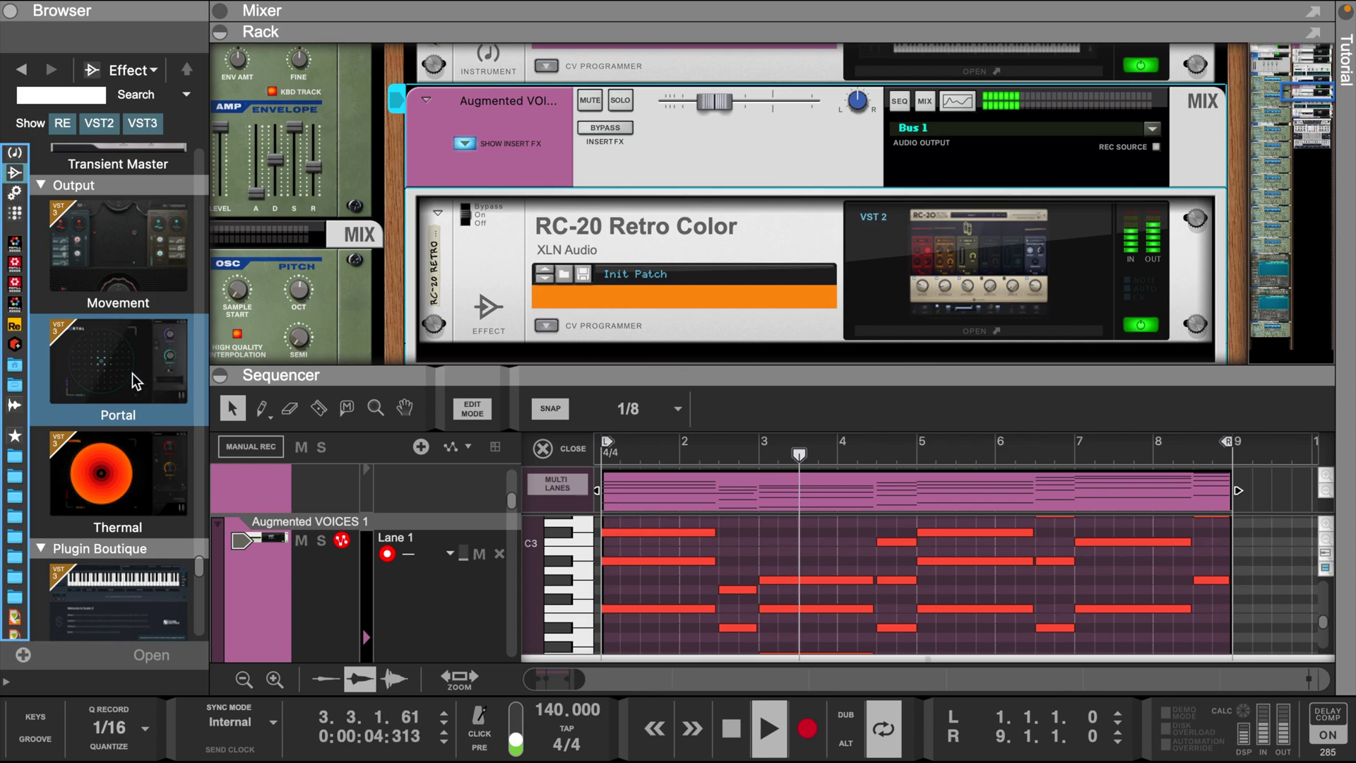
double_click(121, 385)
left_click_drag(121, 384, 617, 235)
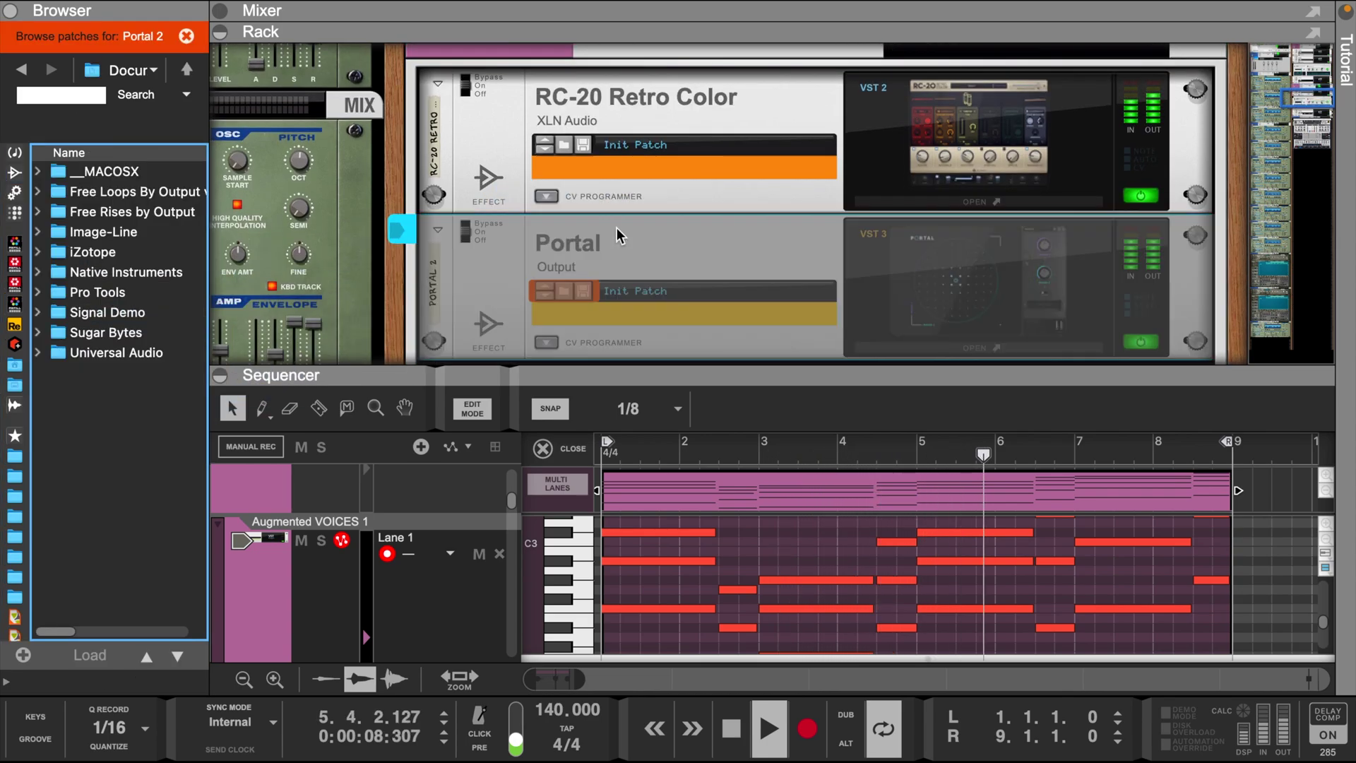
Load the user preset SN_1 in Portal and lower its dry/wet mix to 9 percent.
double_click(959, 273)
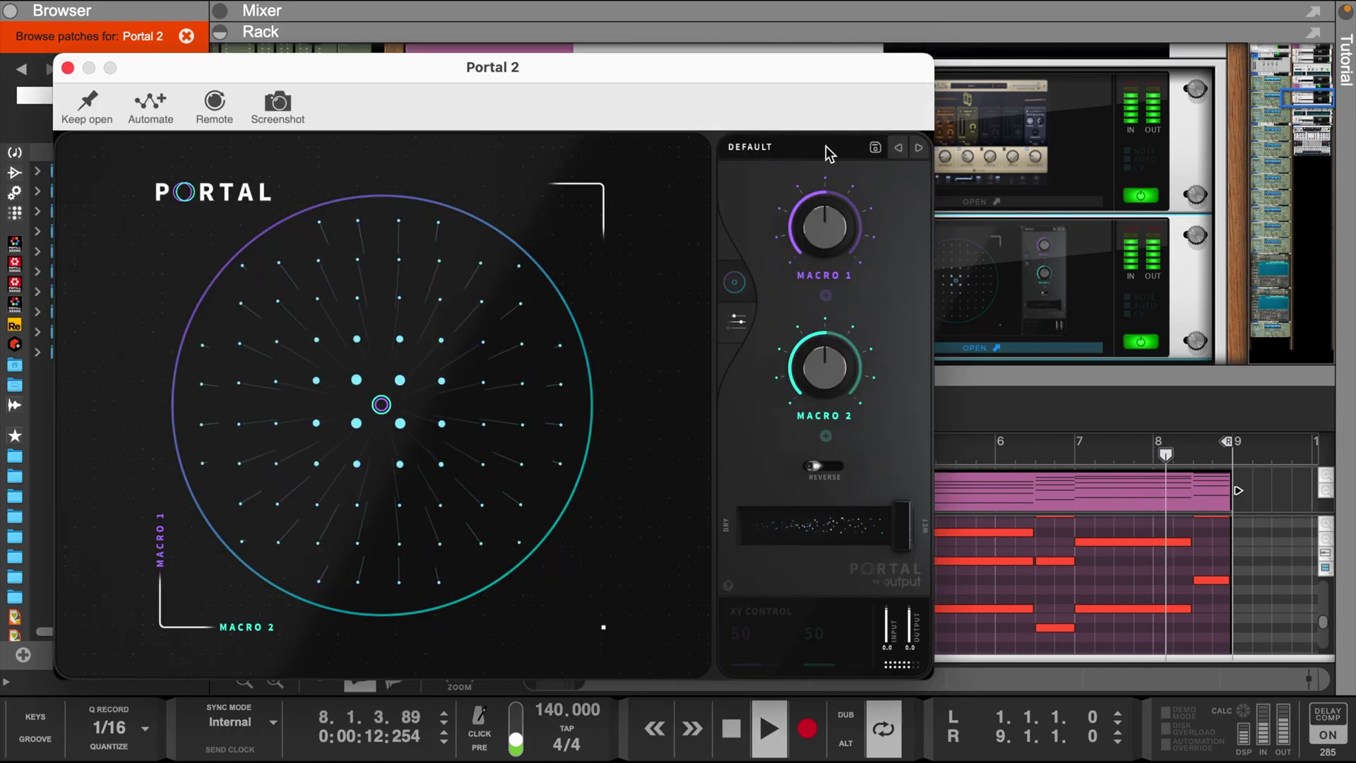
left_click(787, 146)
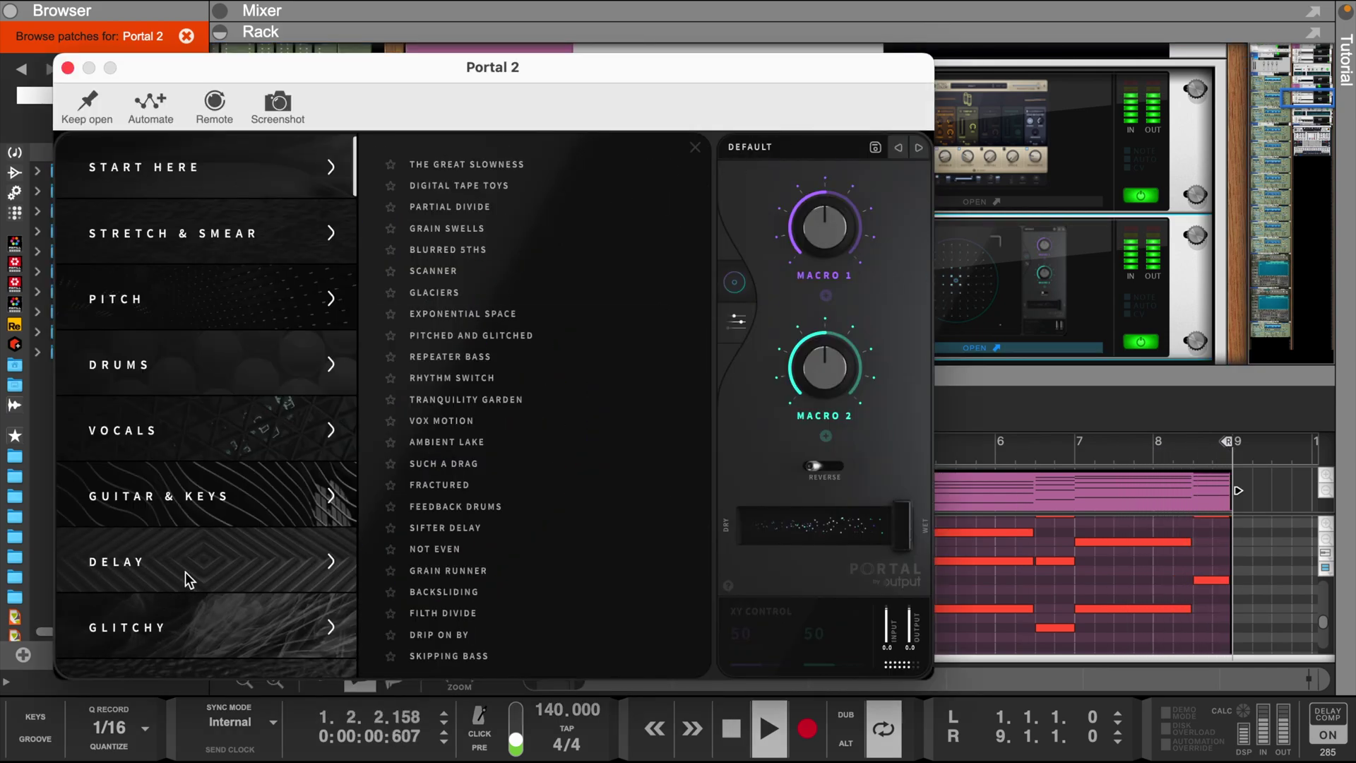
scroll(186, 578, "down", 4)
scroll(185, 582, "down", 1)
left_click(157, 645)
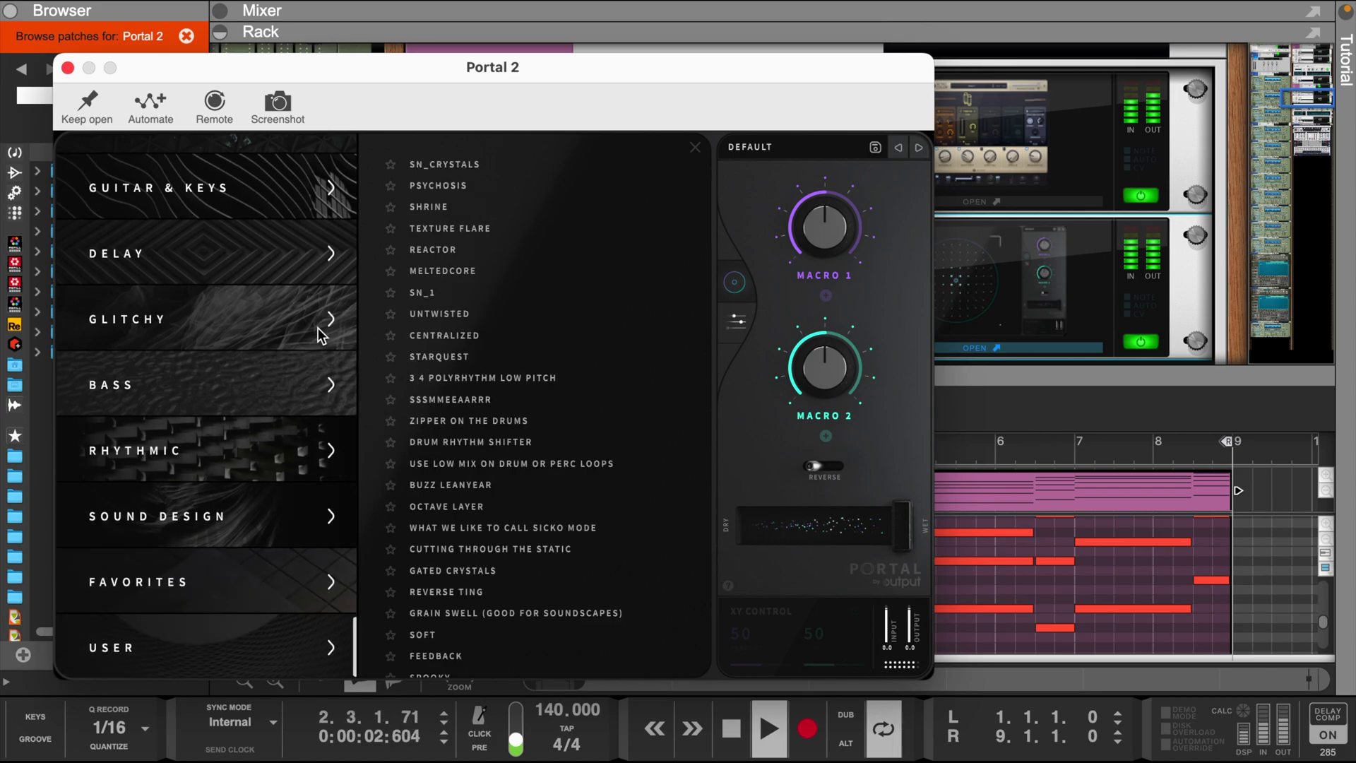
left_click(424, 292)
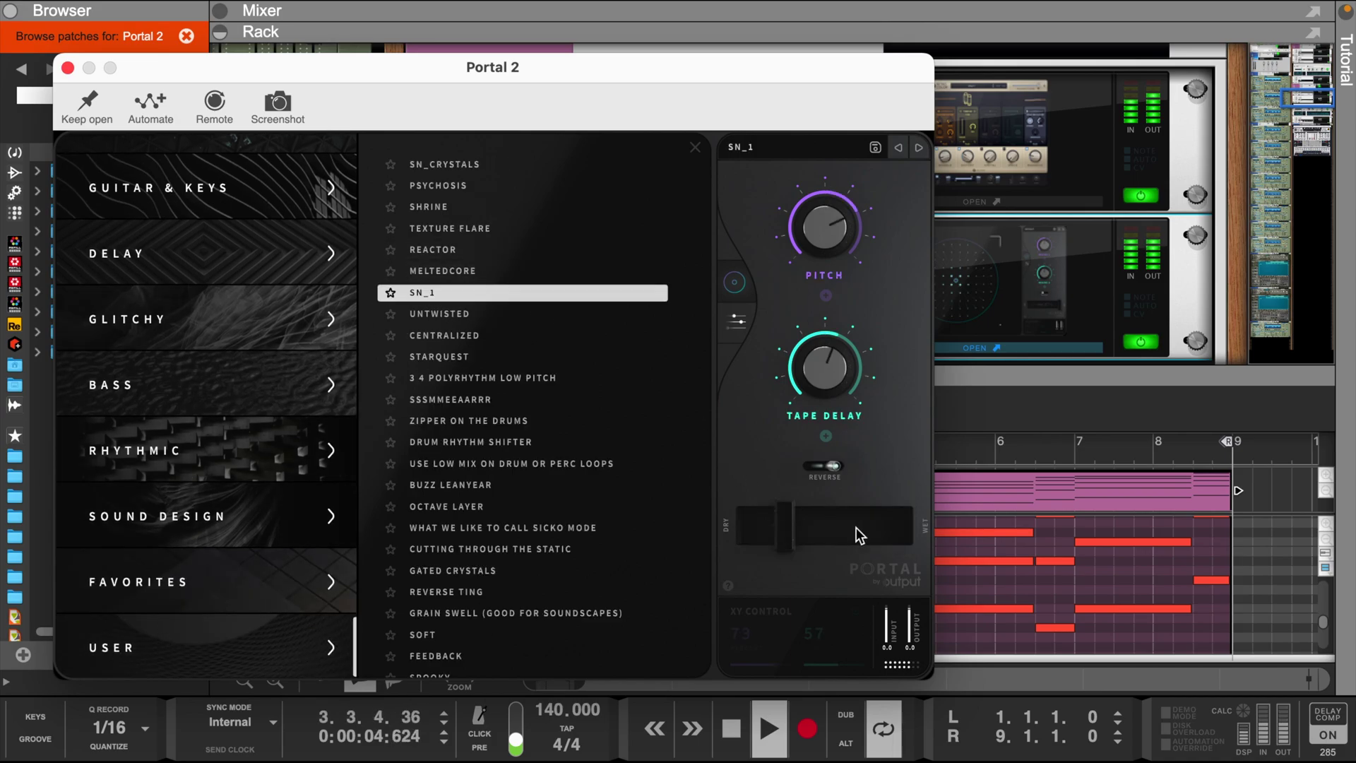
left_click_drag(785, 531, 769, 544)
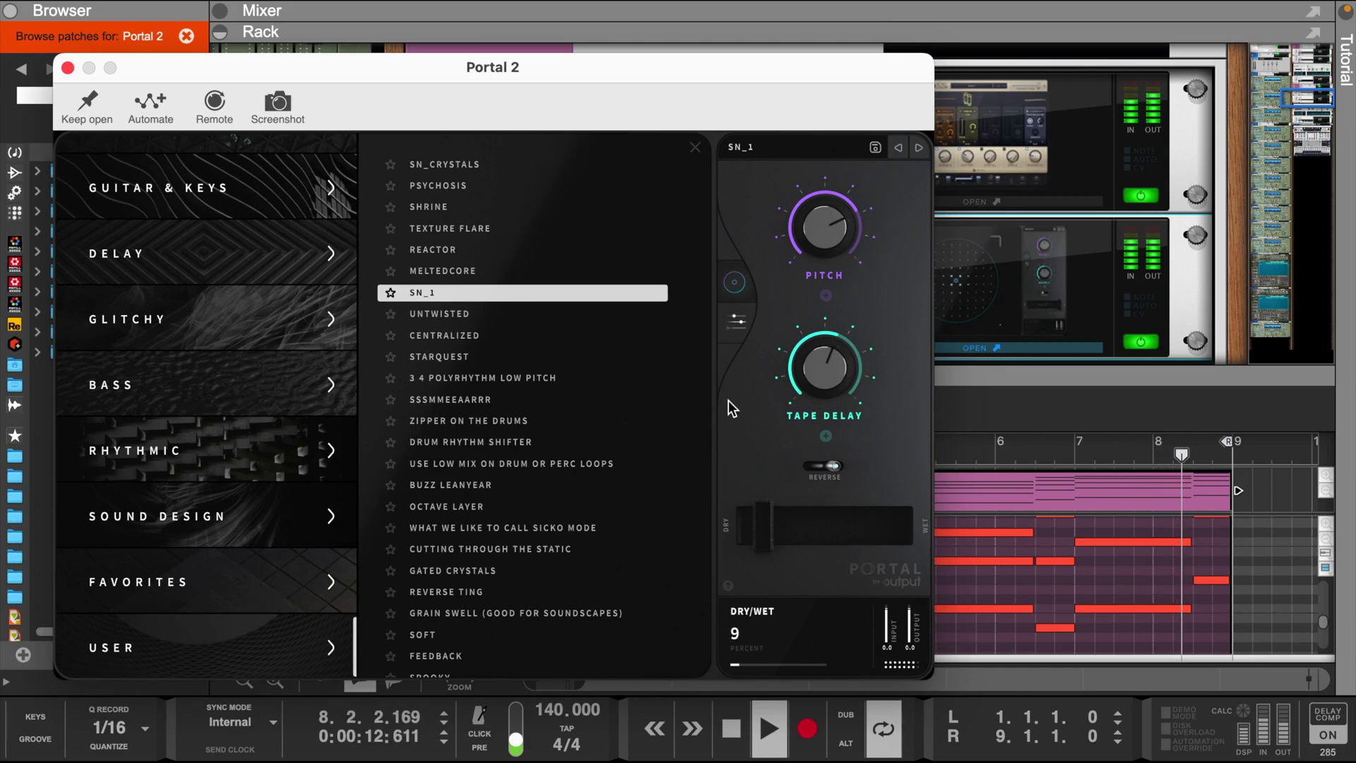
Show Portal's grain controls, set Pan to 22 and close the effect window.
left_click(734, 323)
left_click_drag(925, 59, 764, 161)
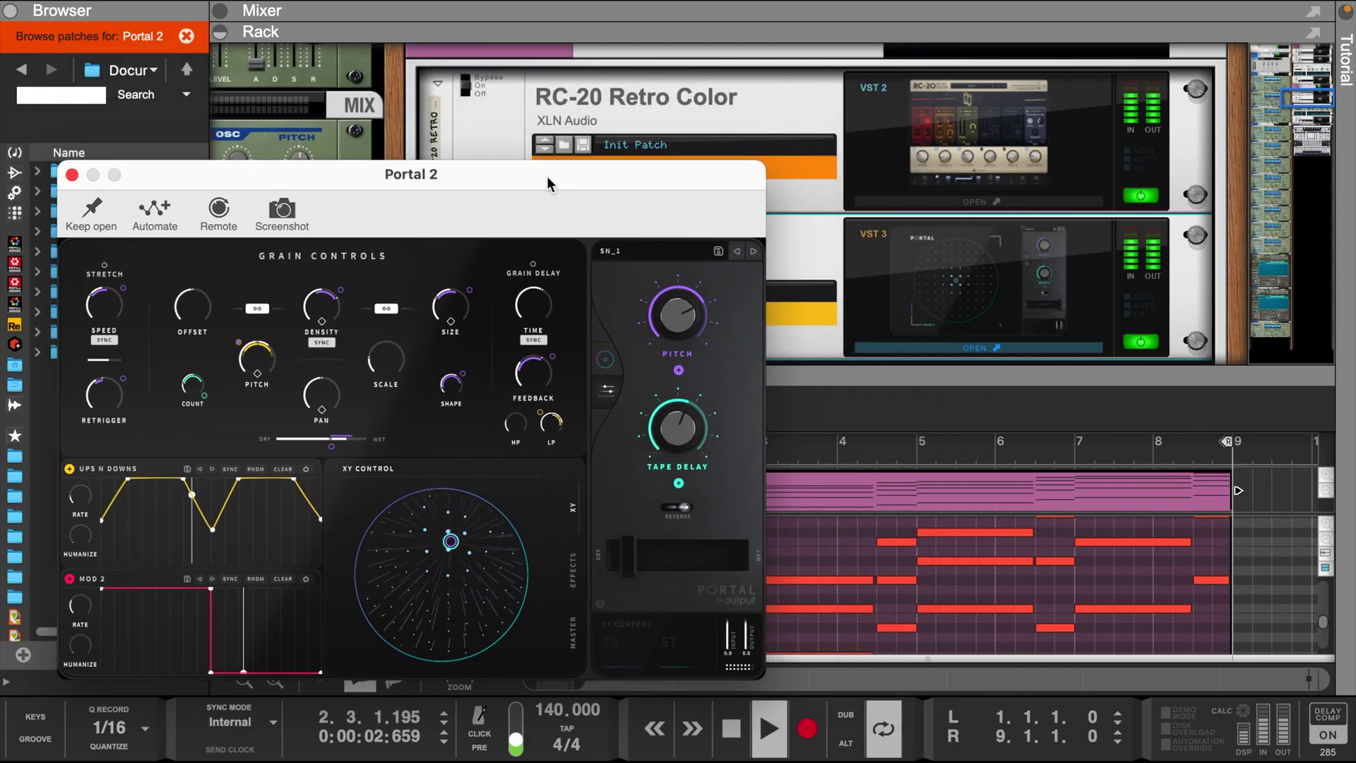
left_click_drag(550, 184, 712, 185)
left_click_drag(487, 406, 489, 414)
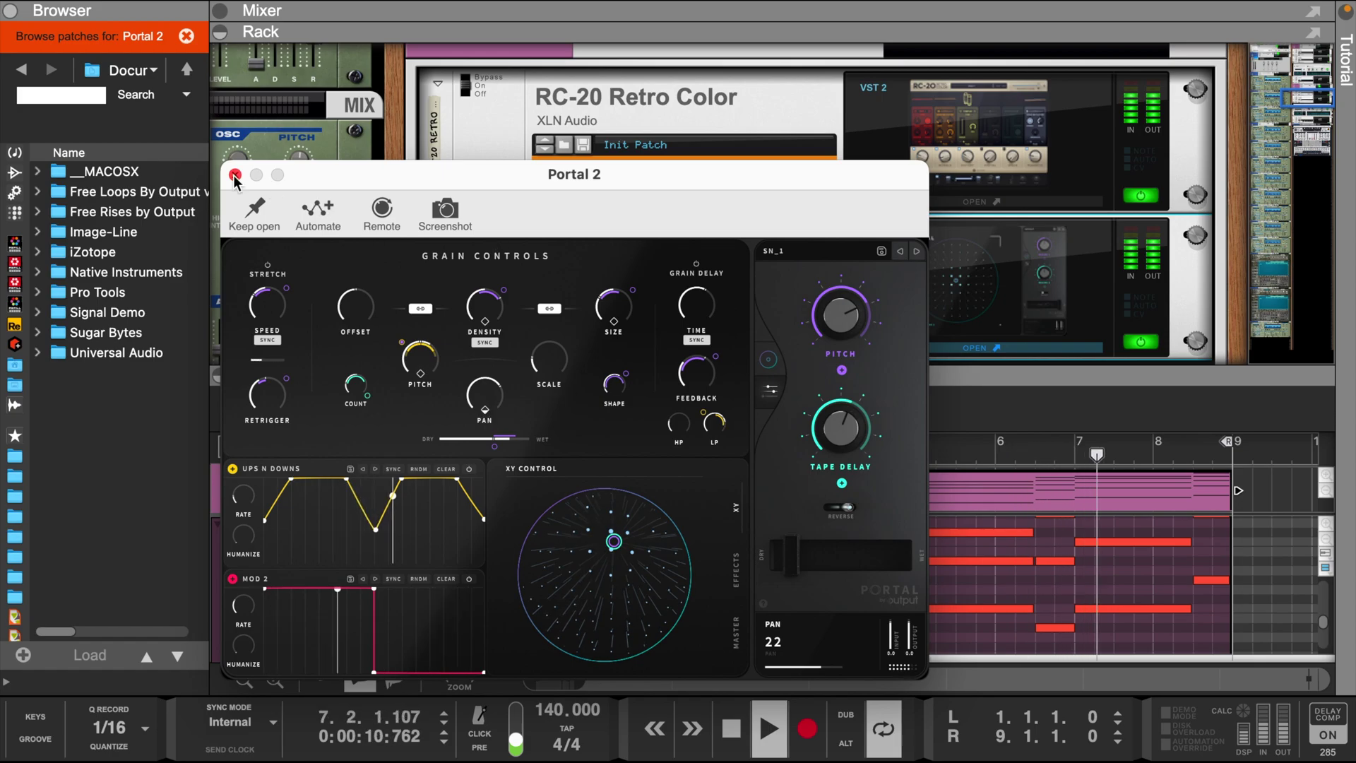
key("super+w")
Lower the Augmented VOICES mix channel's level to -23.14 dB and stop playback.
scroll(689, 202, "up", 3)
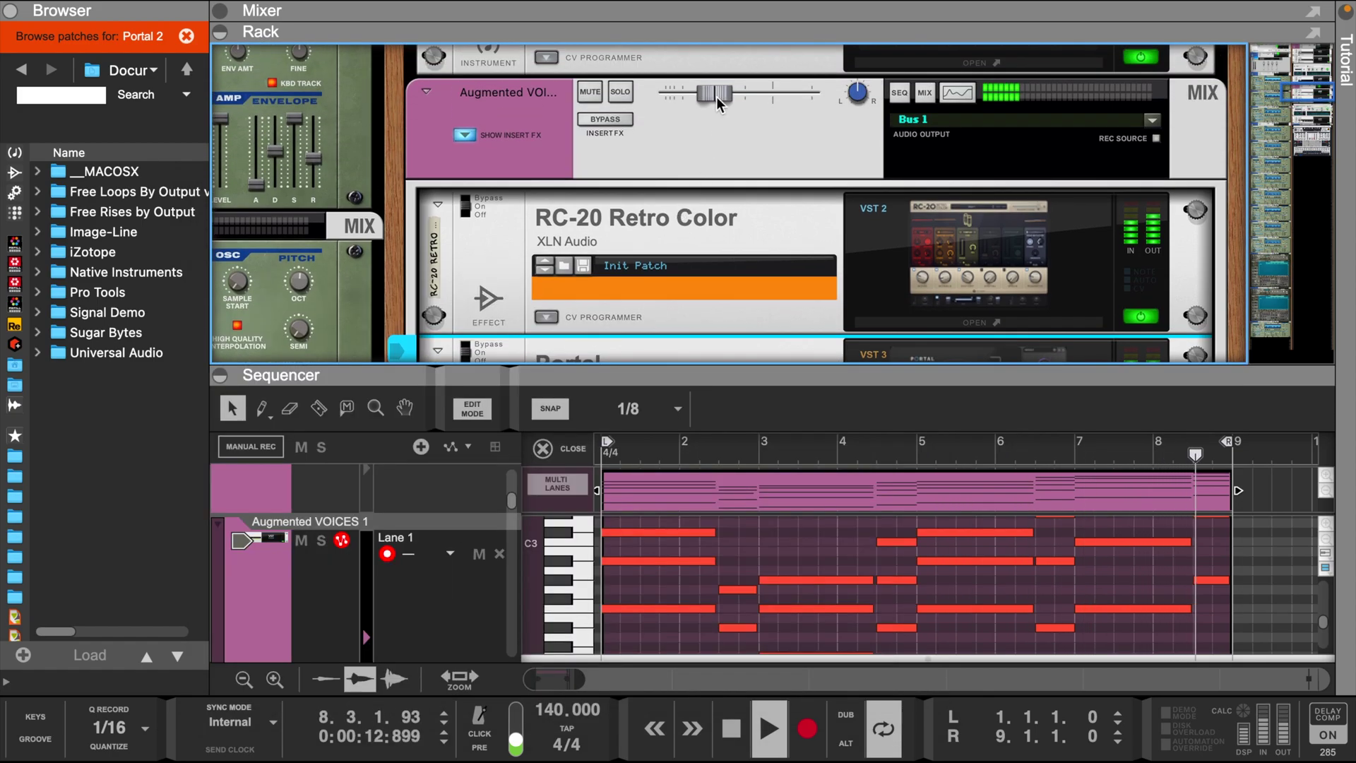
left_click_drag(717, 103, 709, 100)
key("space")
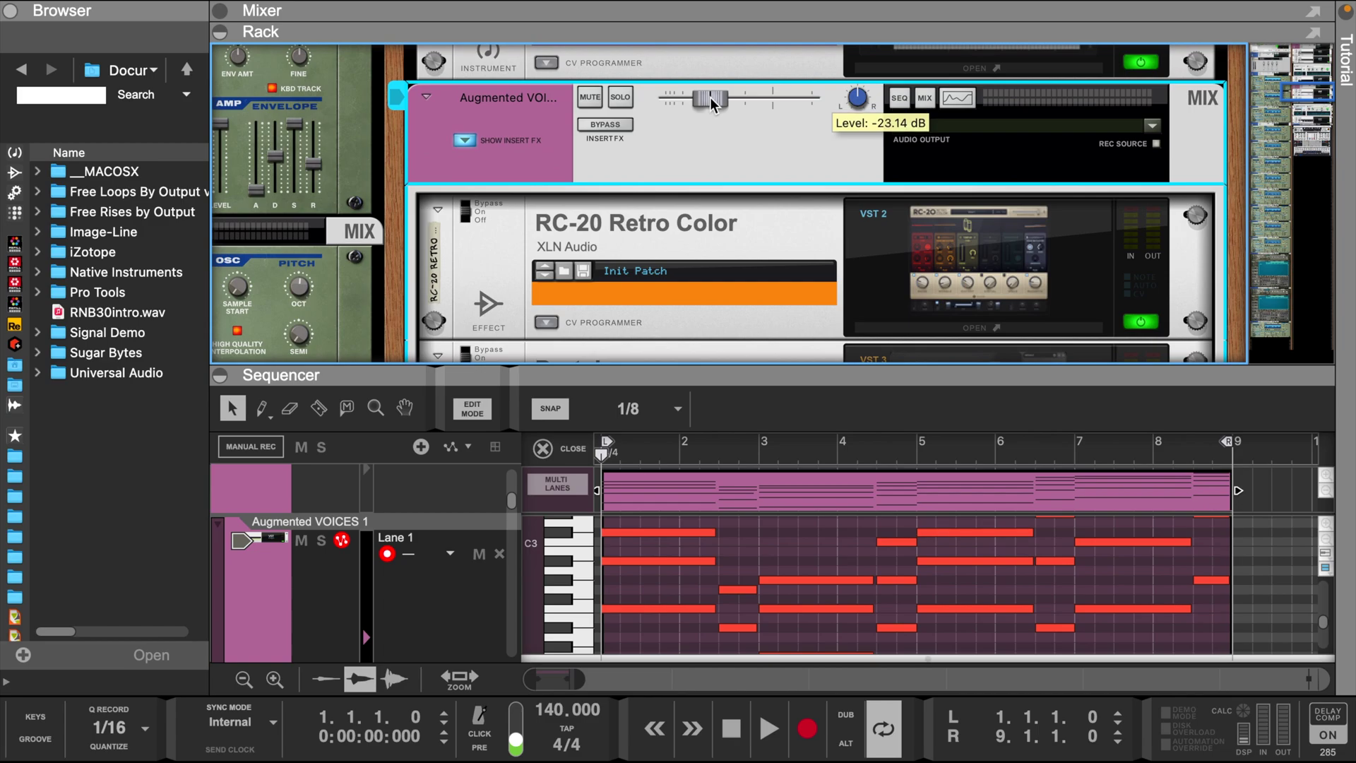
Leave the note editor, bounce the Augmented VOICES 1 clip to a new audio track and start playback.
left_click(570, 449)
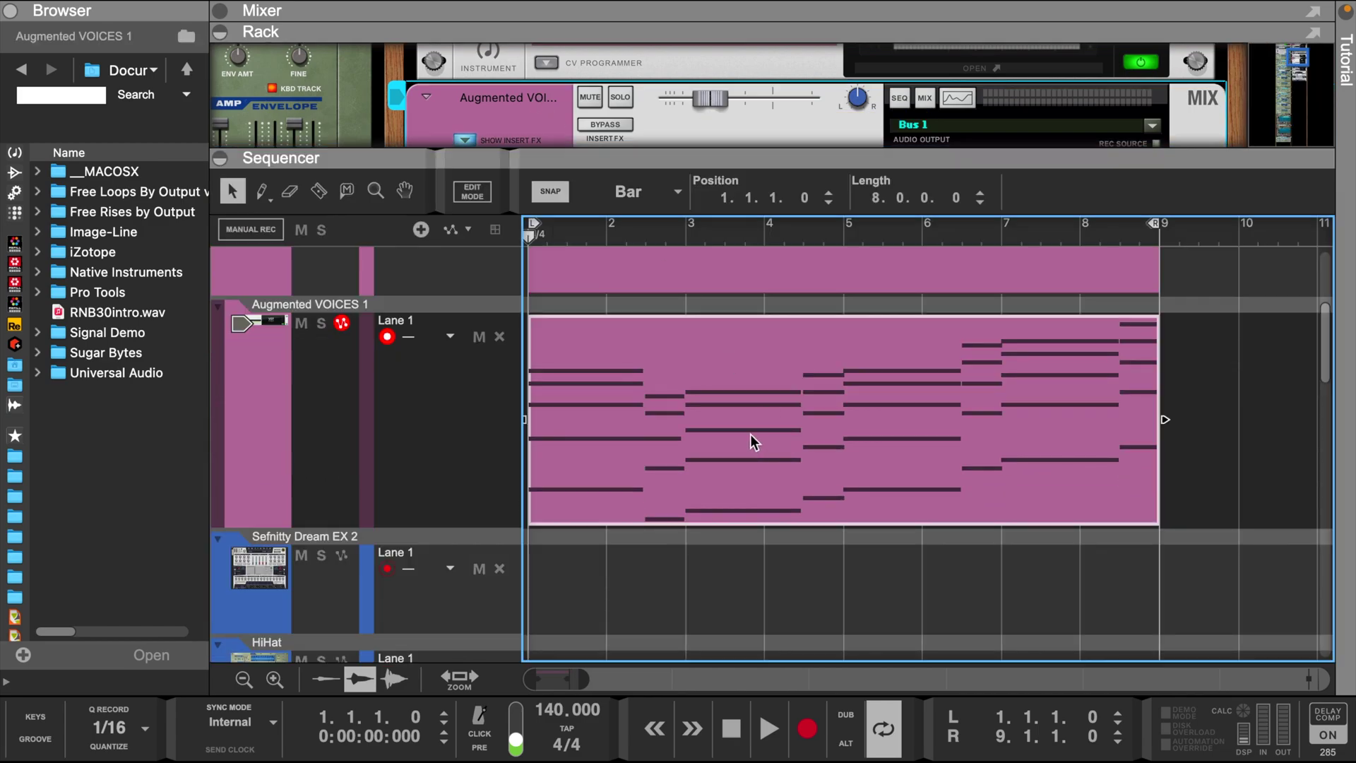
right_click(751, 434)
left_click(786, 498)
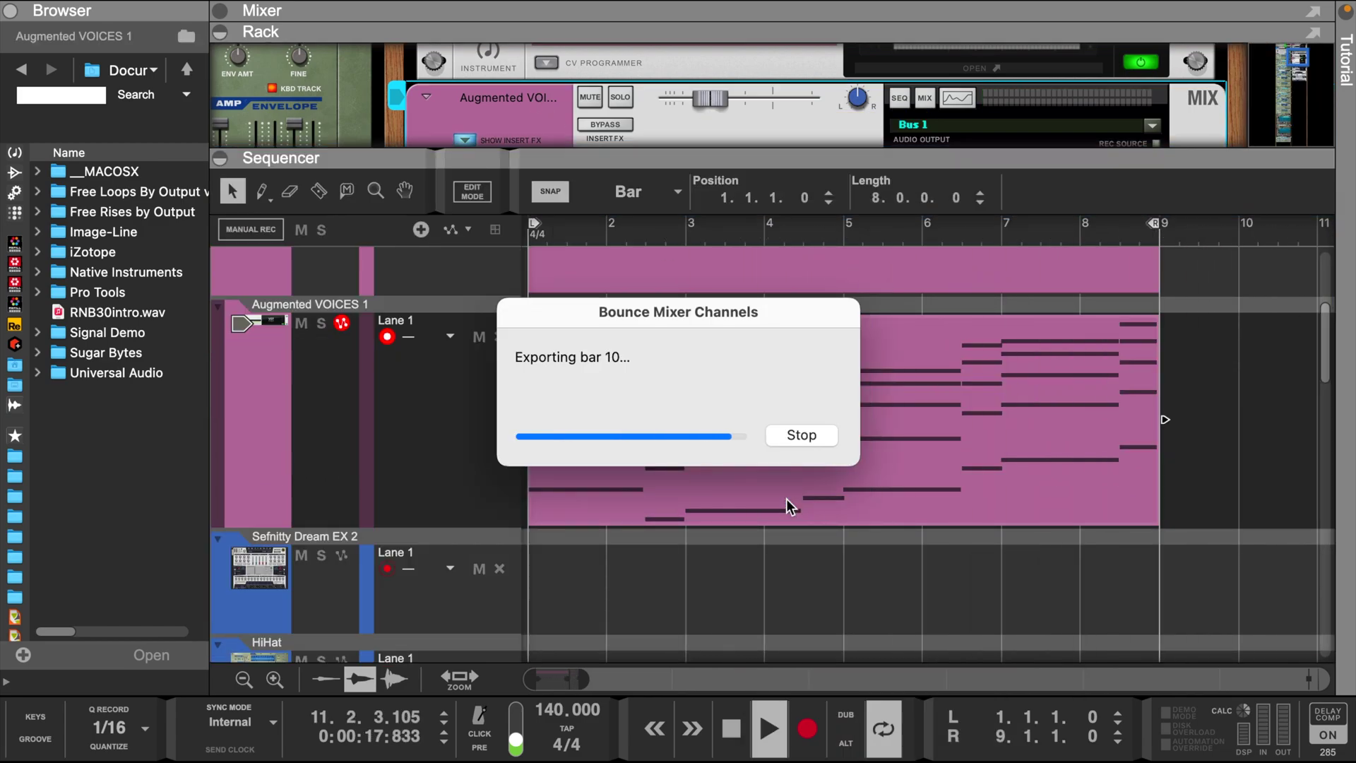
key("space")
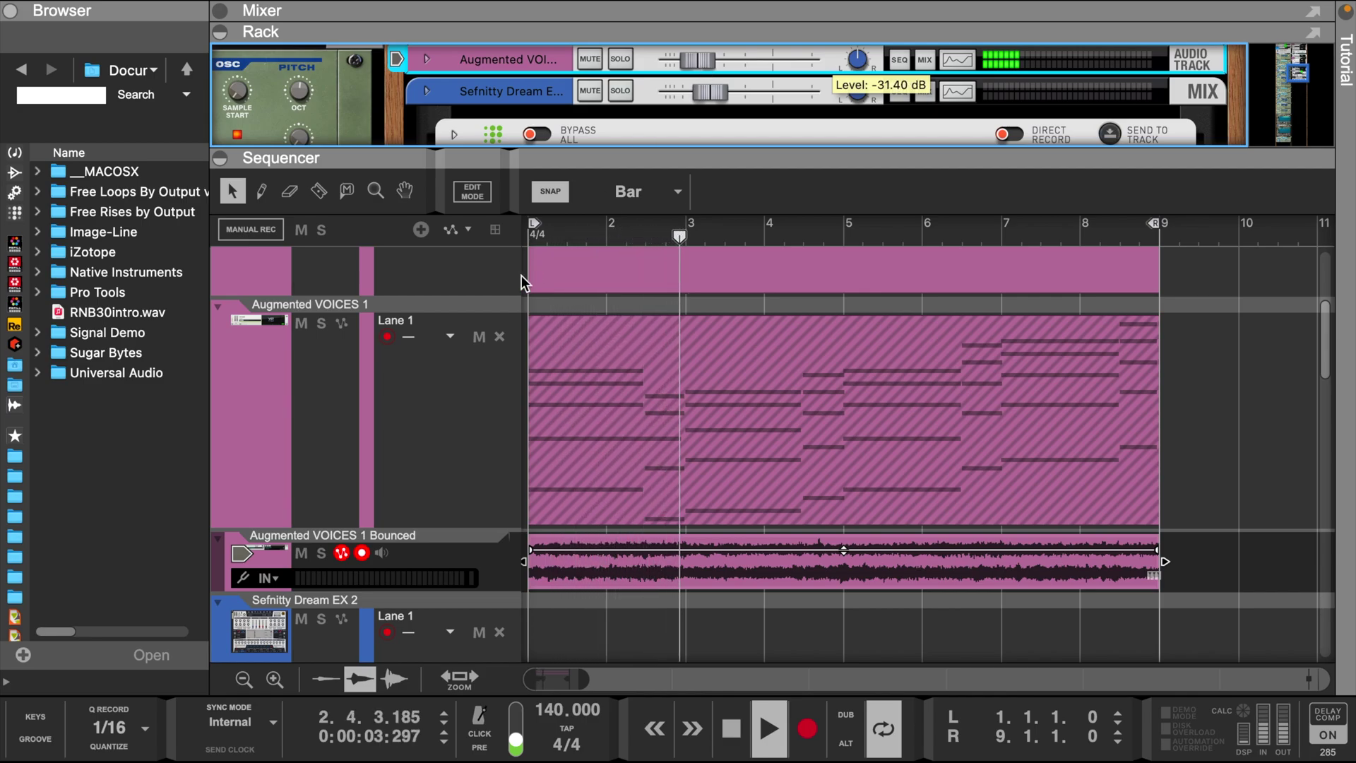
Shrink the height of the Augmented VOICES 1 tracks and collapse the browser to free up sequencer space.
left_click_drag(313, 526, 315, 346)
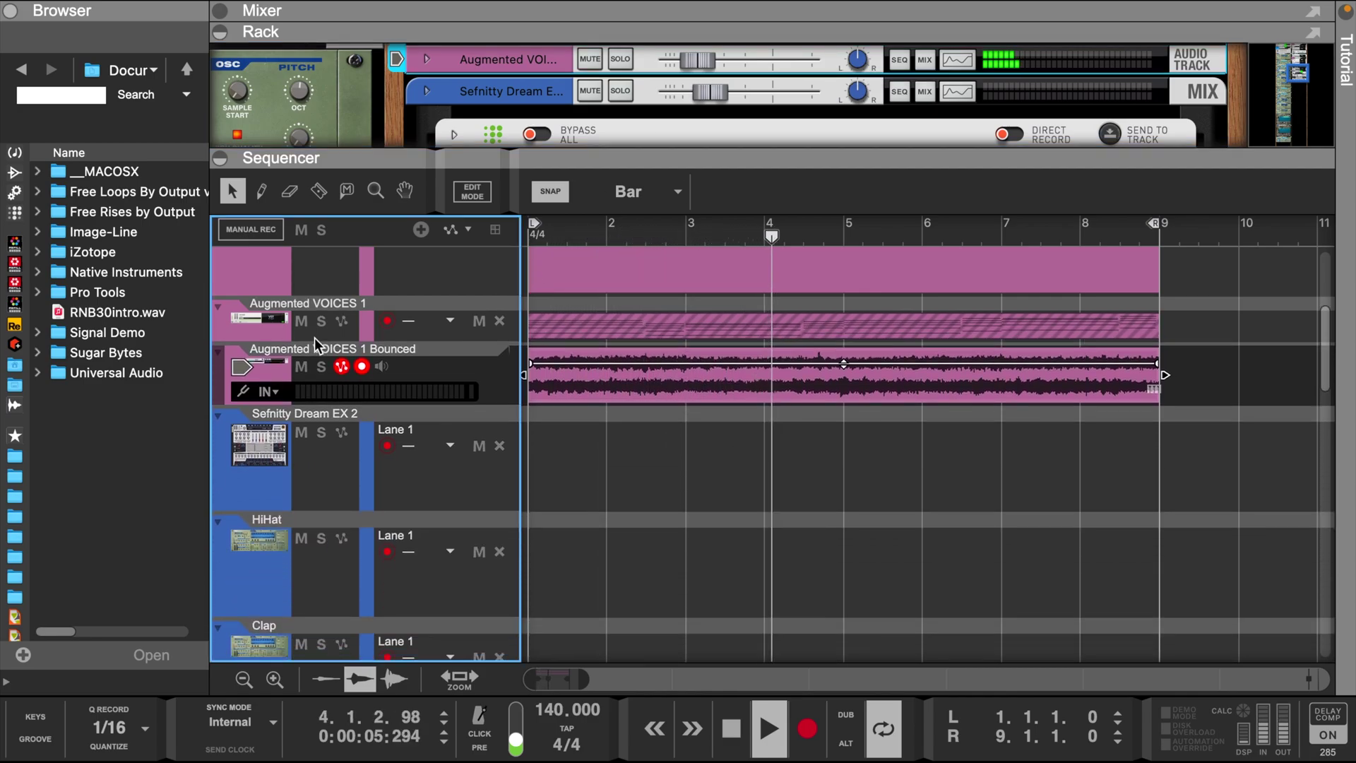
scroll(445, 489, "up", 3)
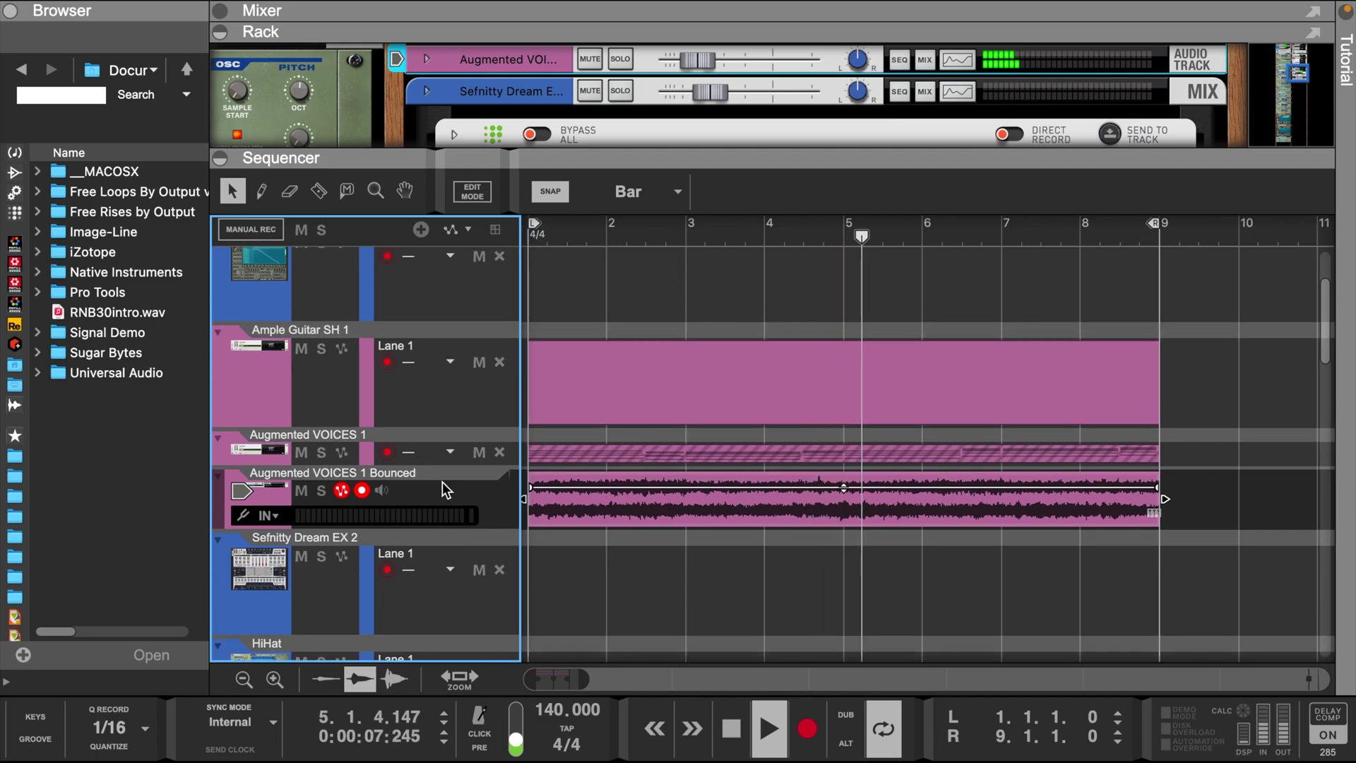
left_click(702, 502)
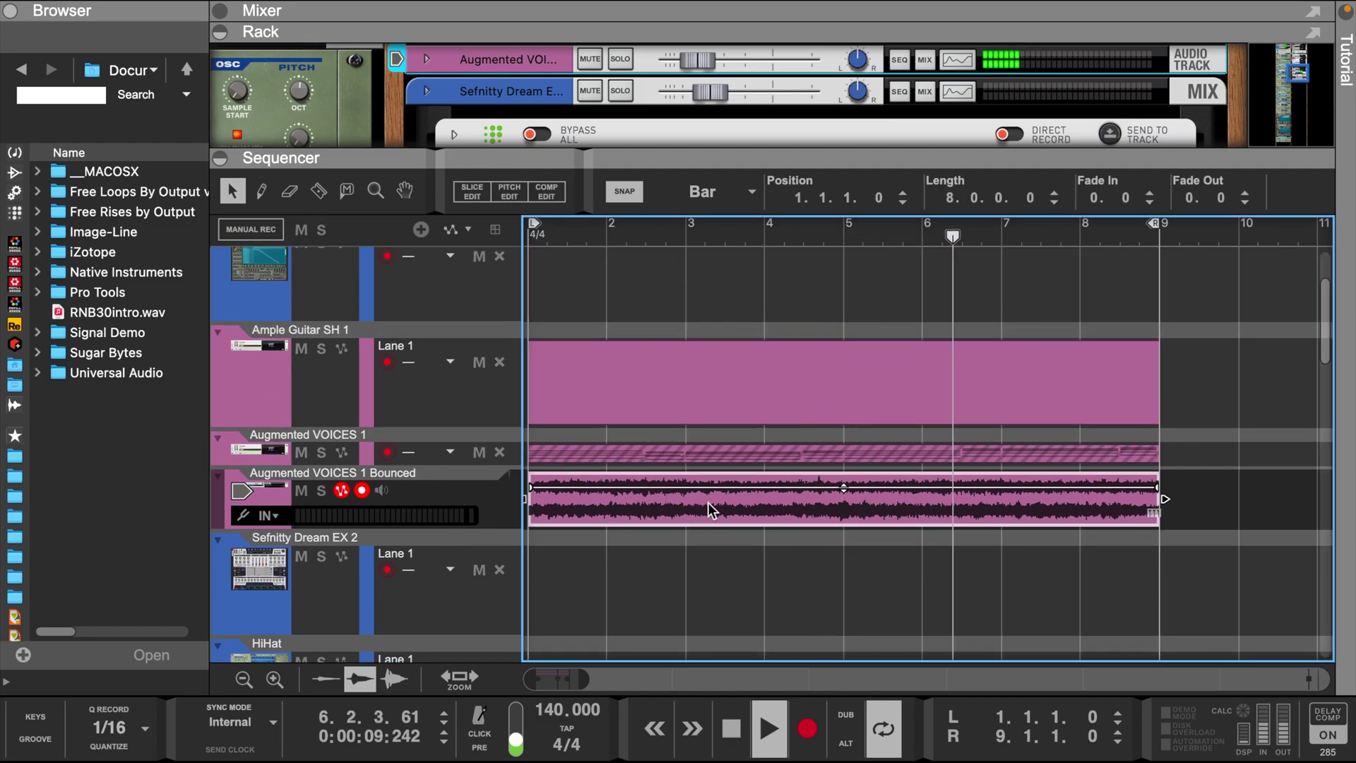
left_click_drag(215, 394, 28, 394)
left_click(362, 397)
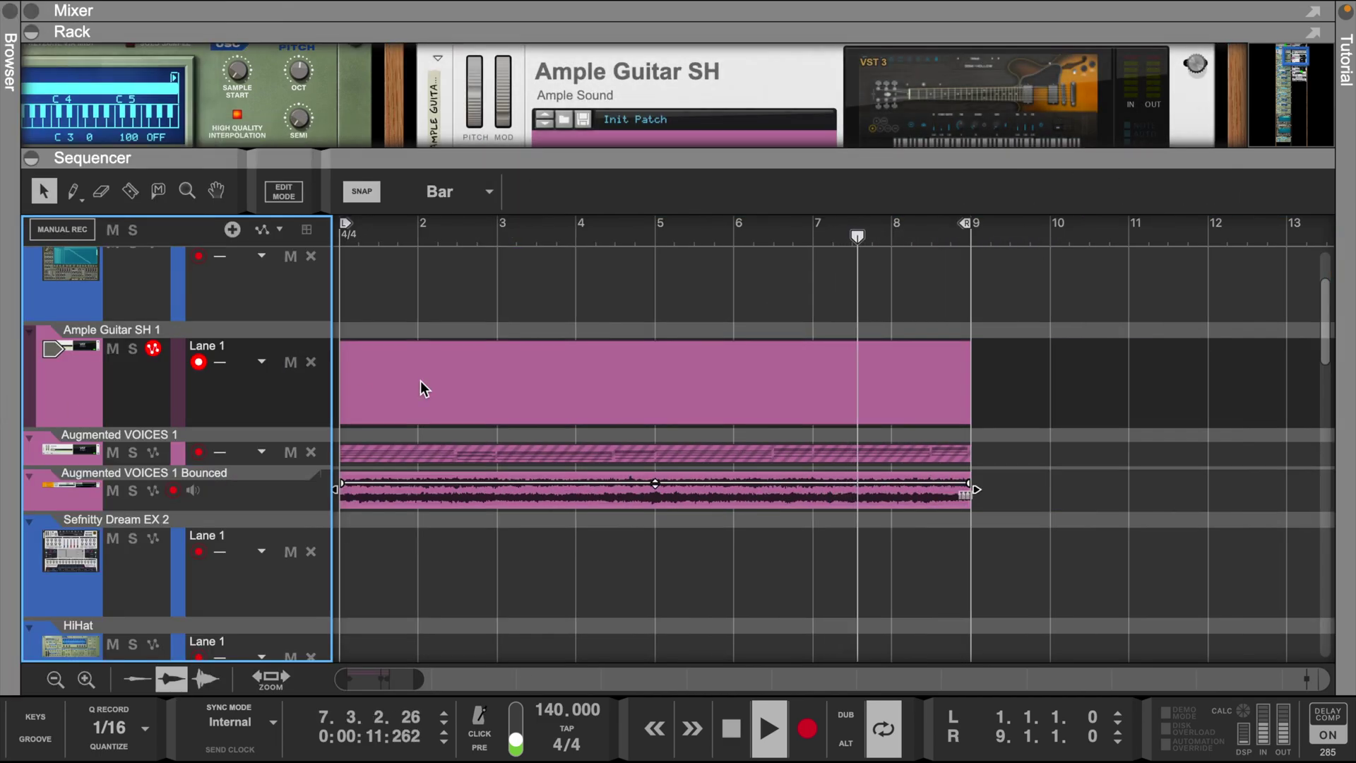
Transpose the bounced Augmented VOICES 1 audio clip to -2.00, checking the chord notes of the original MIDI clip.
left_click(789, 502)
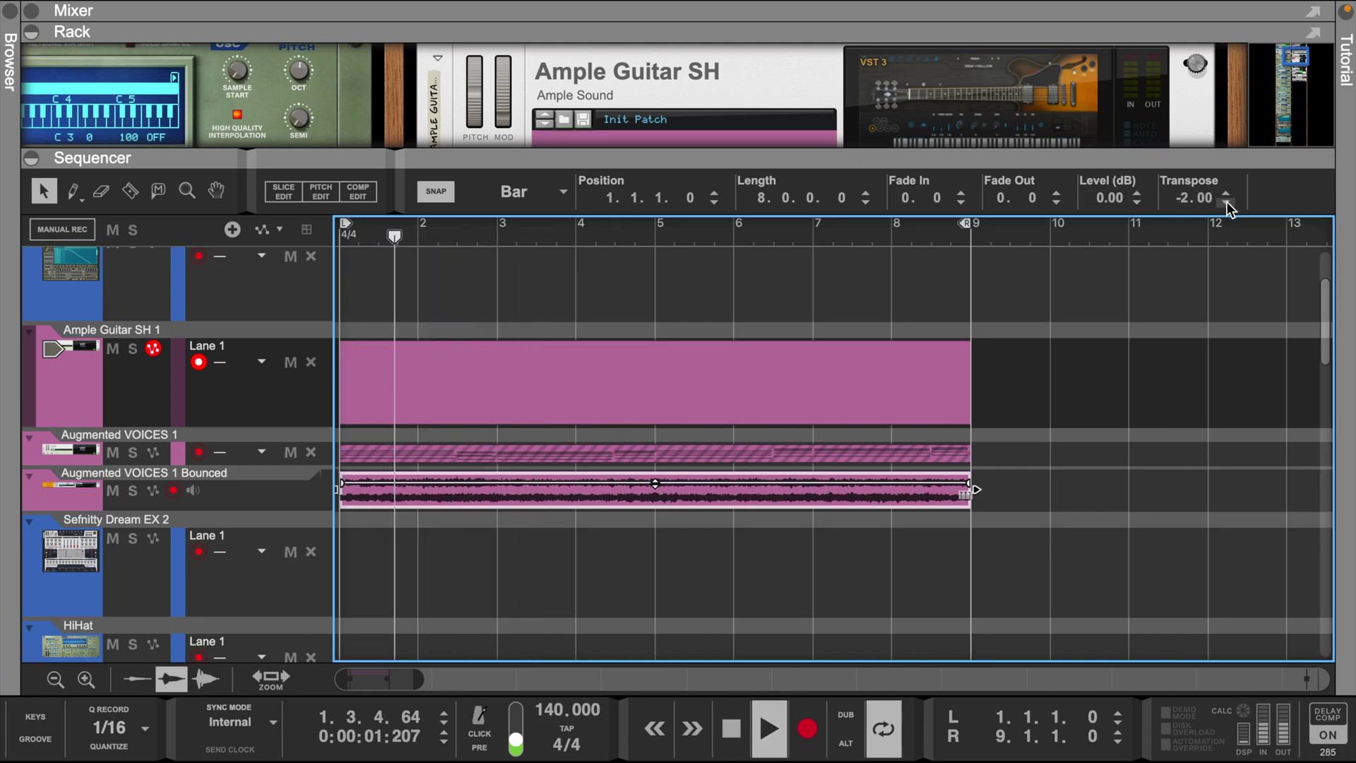
double_click(441, 454)
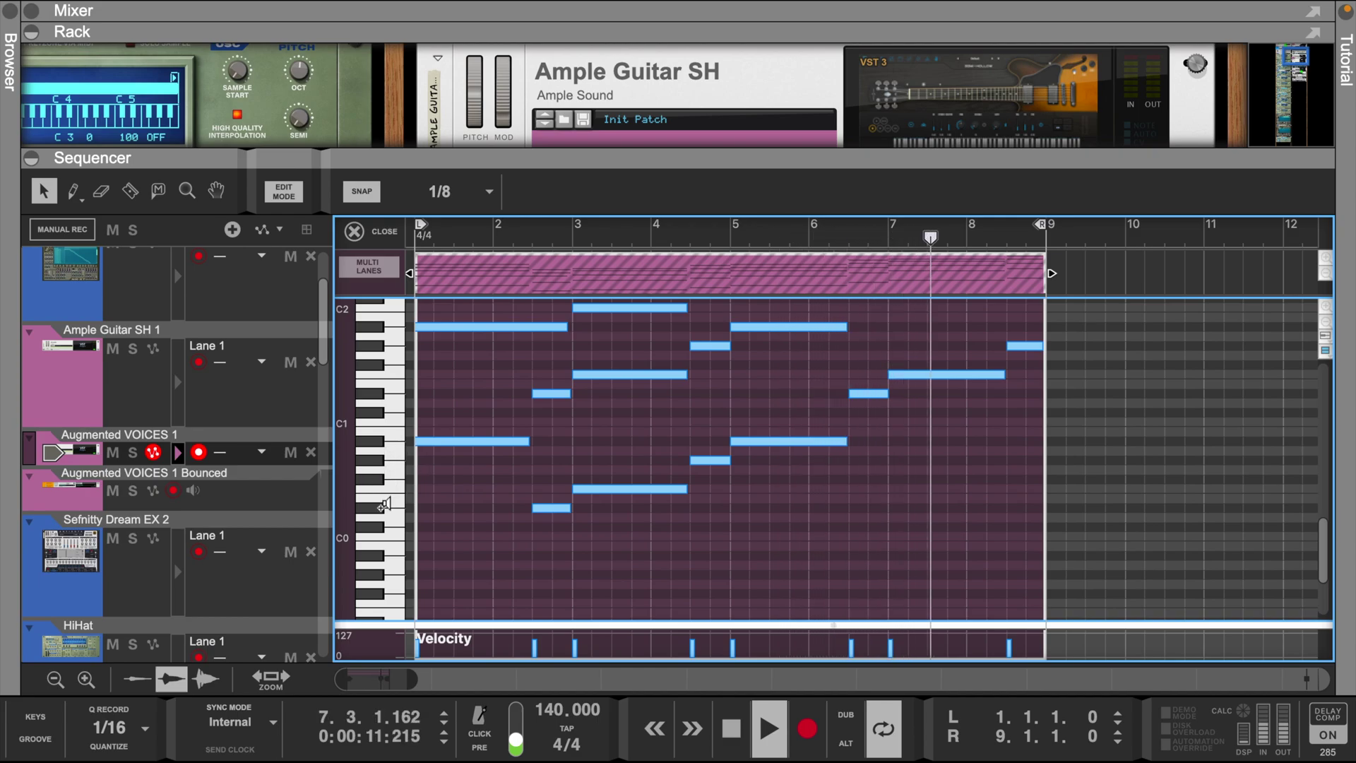
left_click(387, 233)
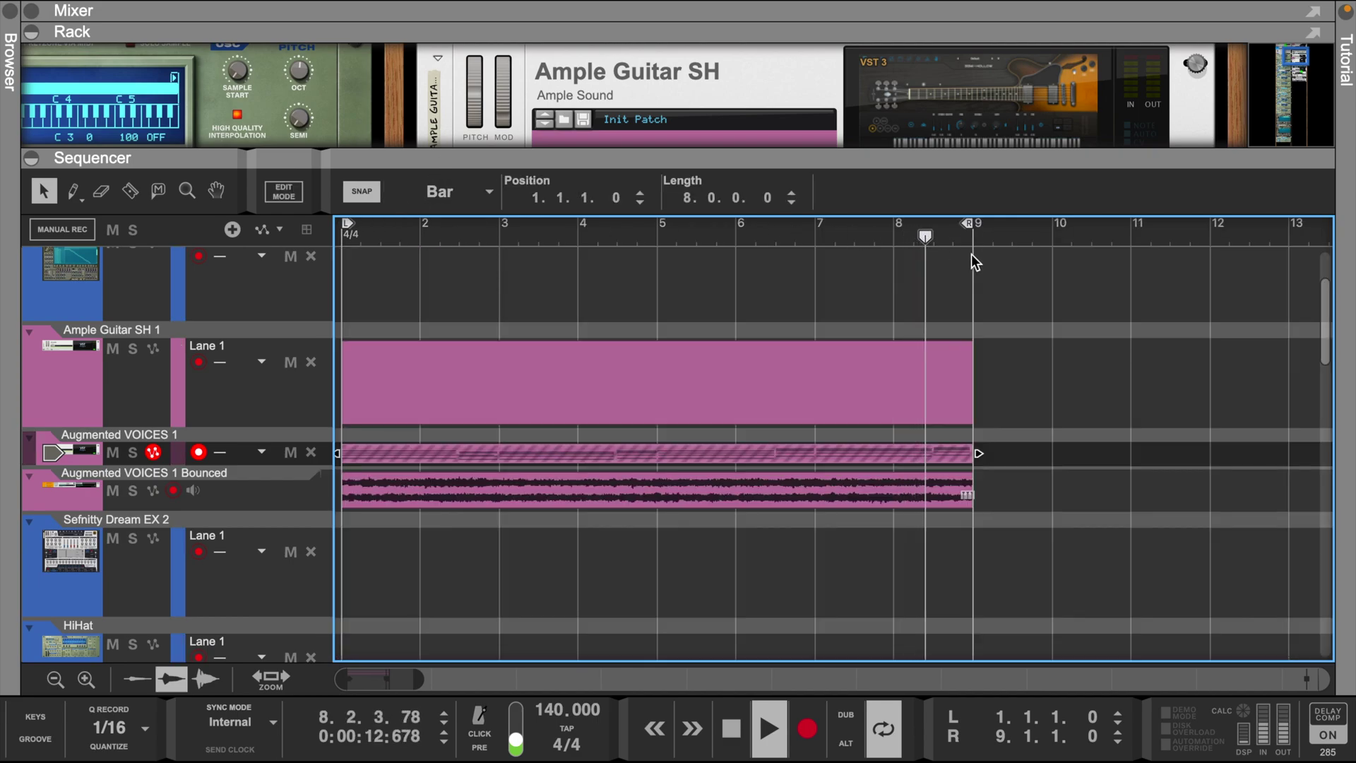
left_click(775, 484)
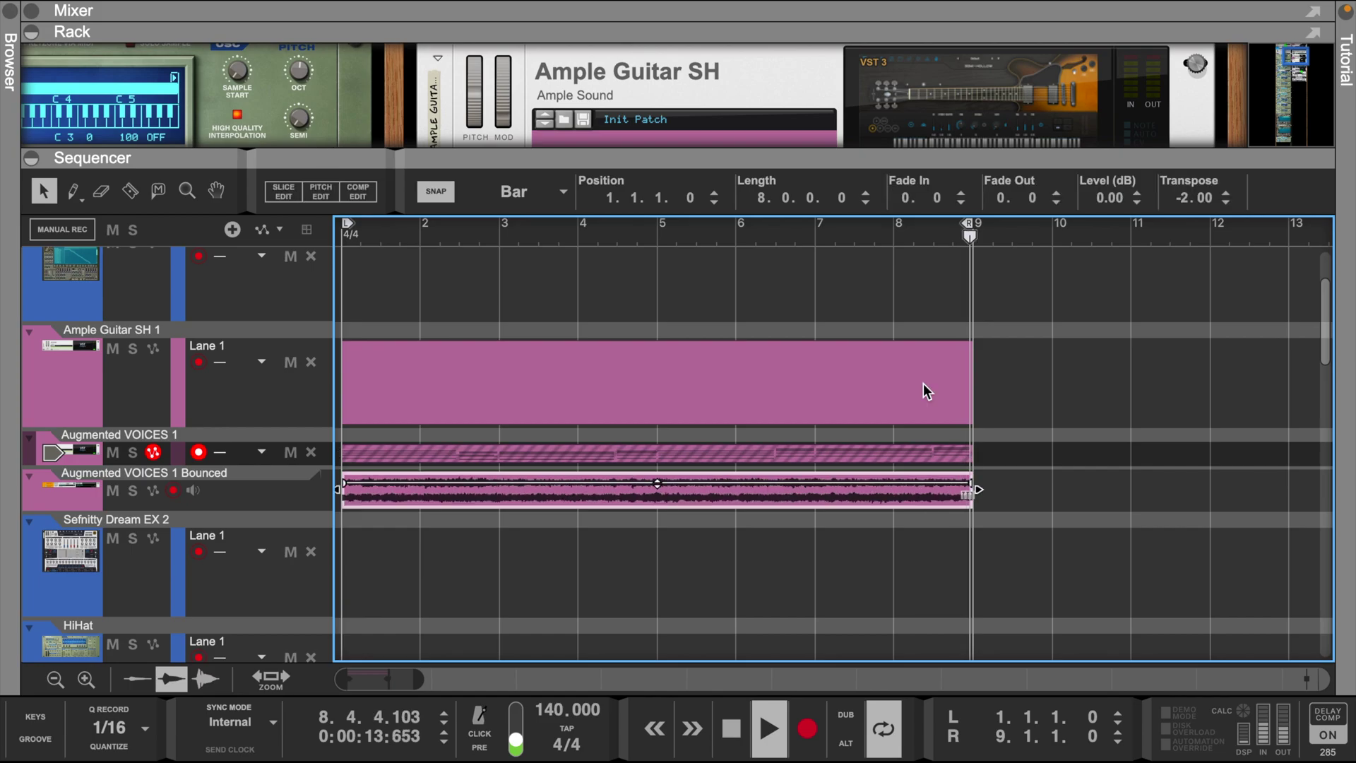
left_click(1226, 205)
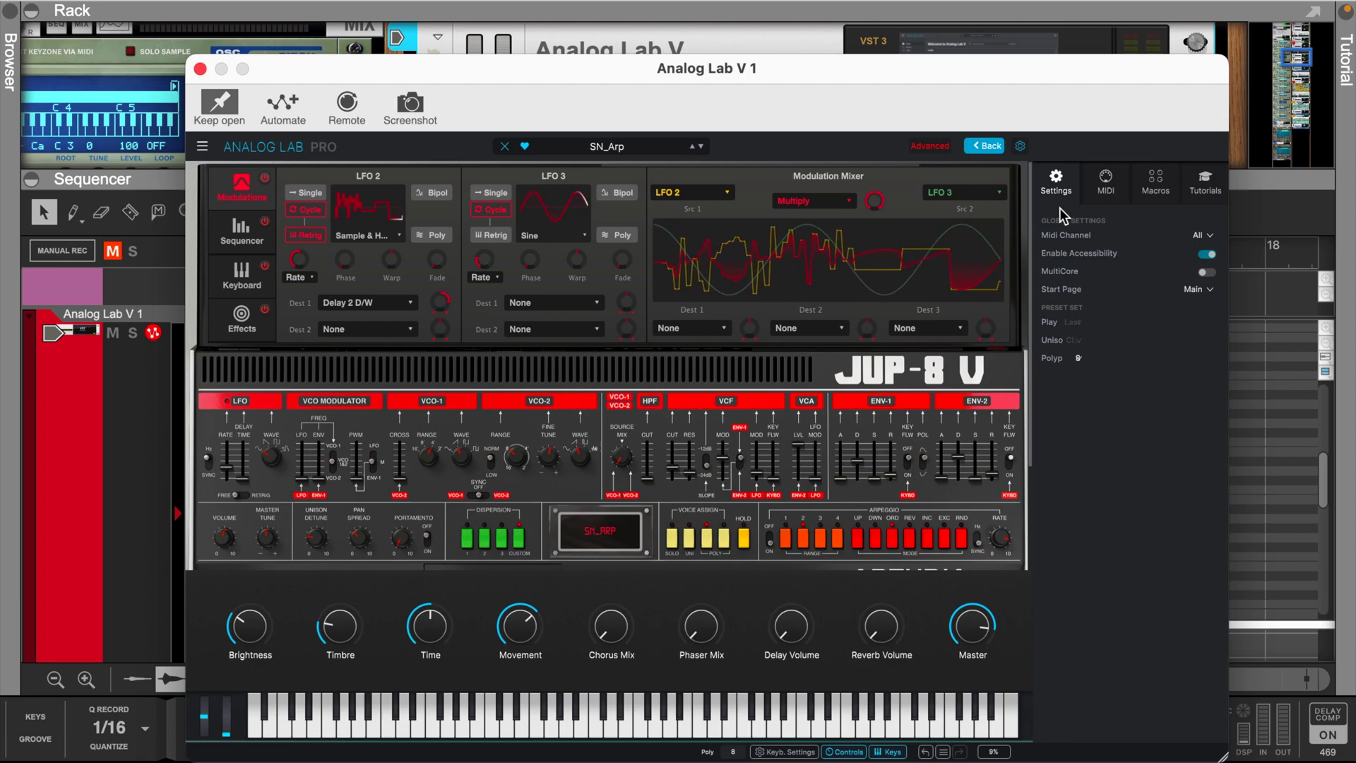
Close the Analog Lab V instrument window and start recording a part on the Analog Lab V 1 track.
left_click(200, 69)
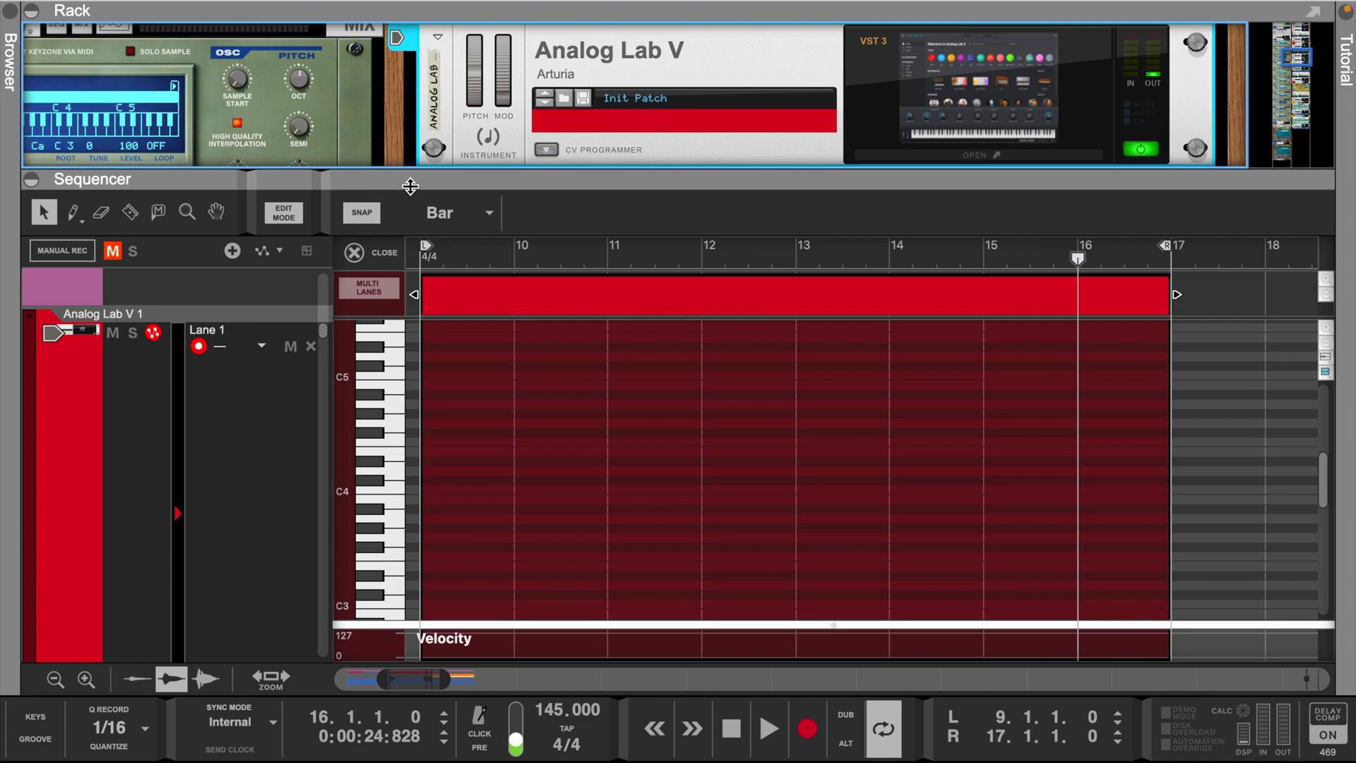
left_click(811, 734)
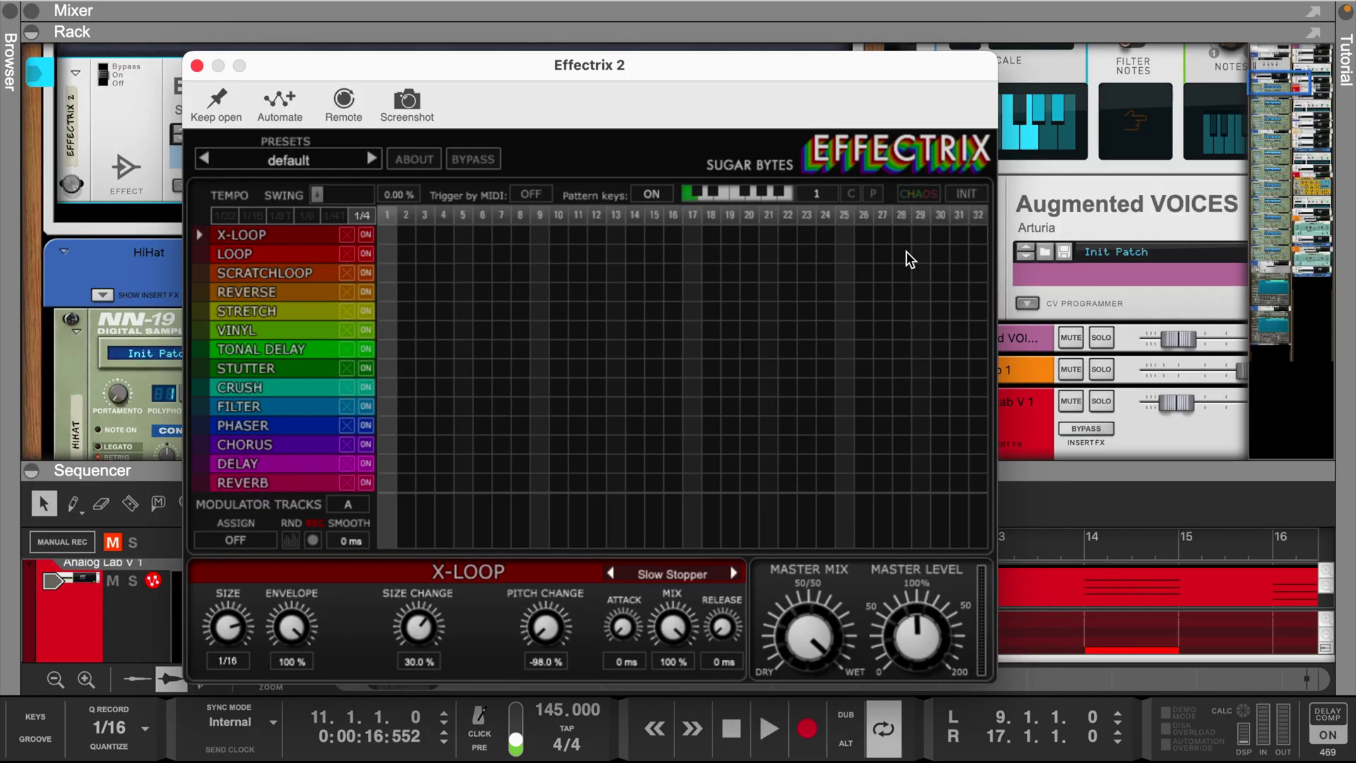
Play the loop from bar 9, shifting the Effectrix window aside to reach the timeline and back again.
key("space")
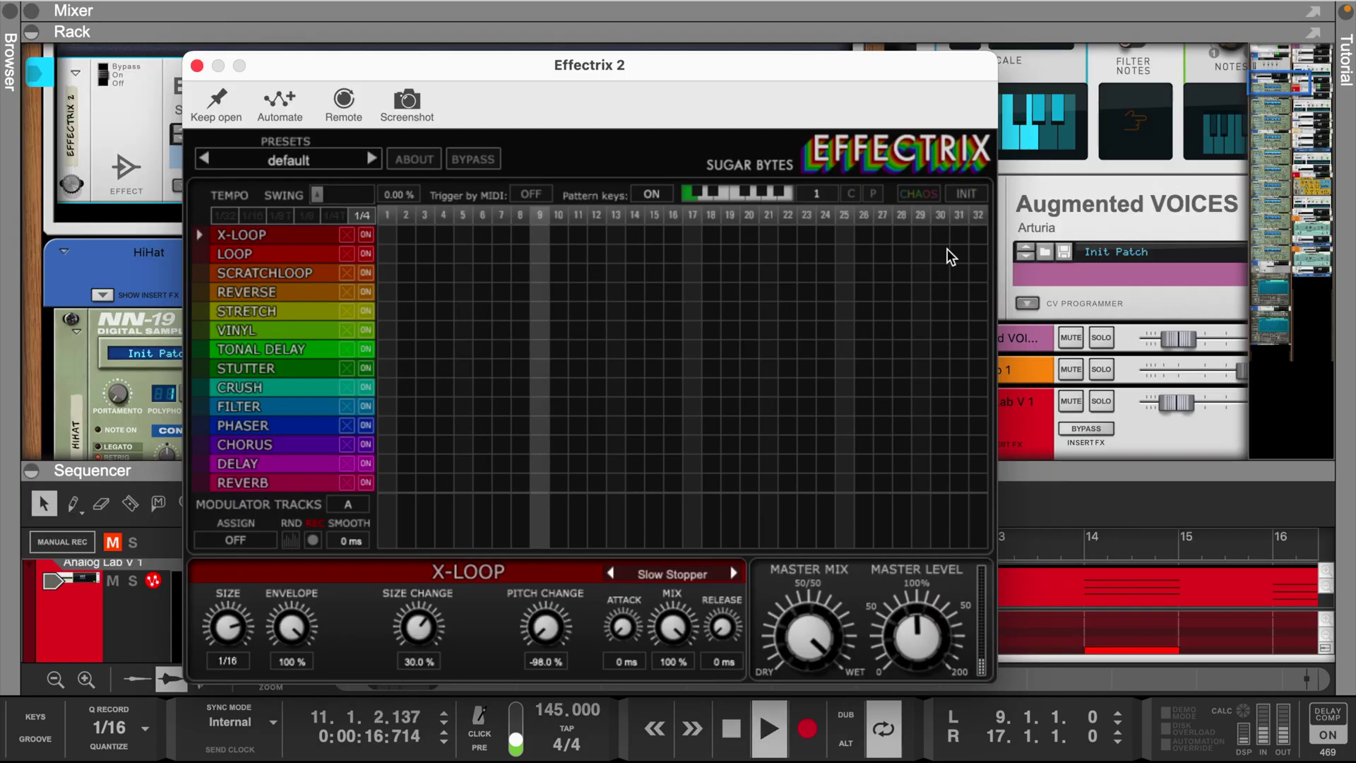
key("space")
key("space")
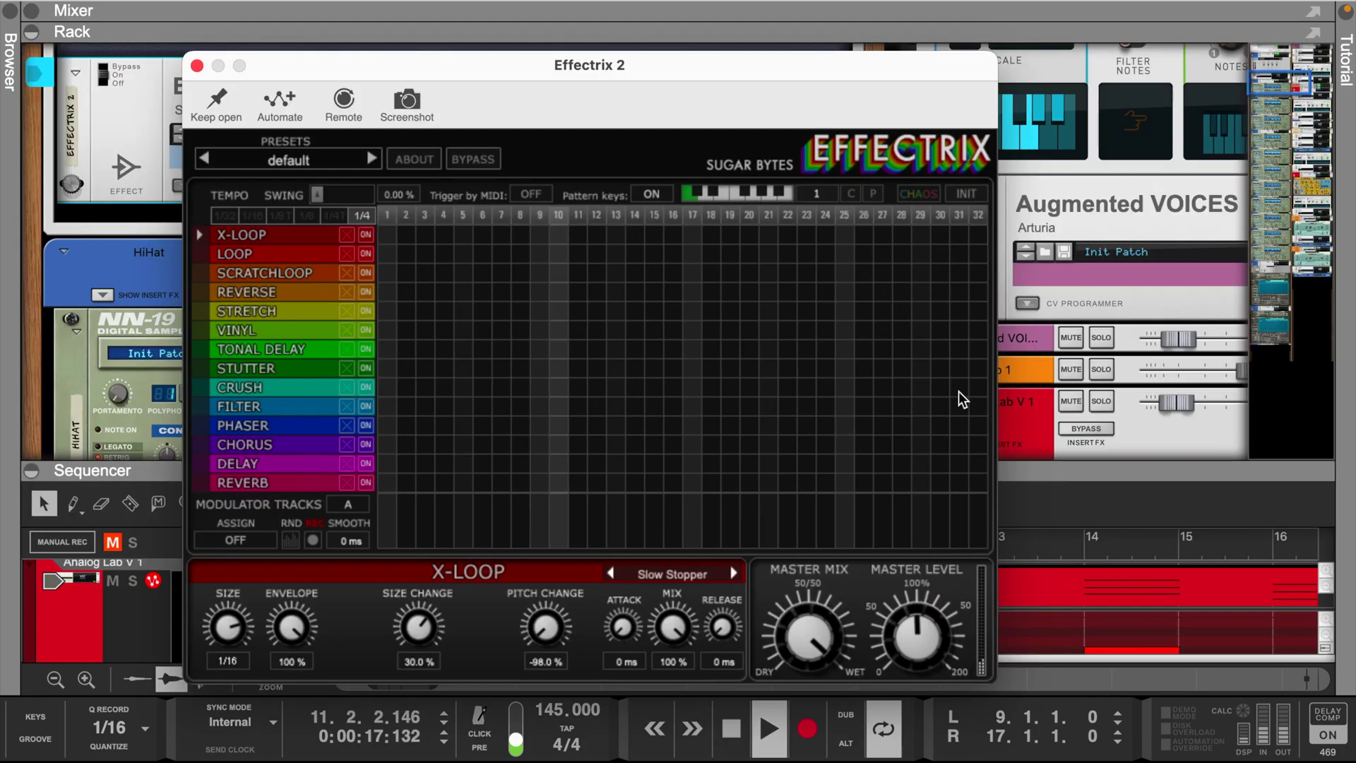
key("space")
left_click_drag(895, 82, 486, 90)
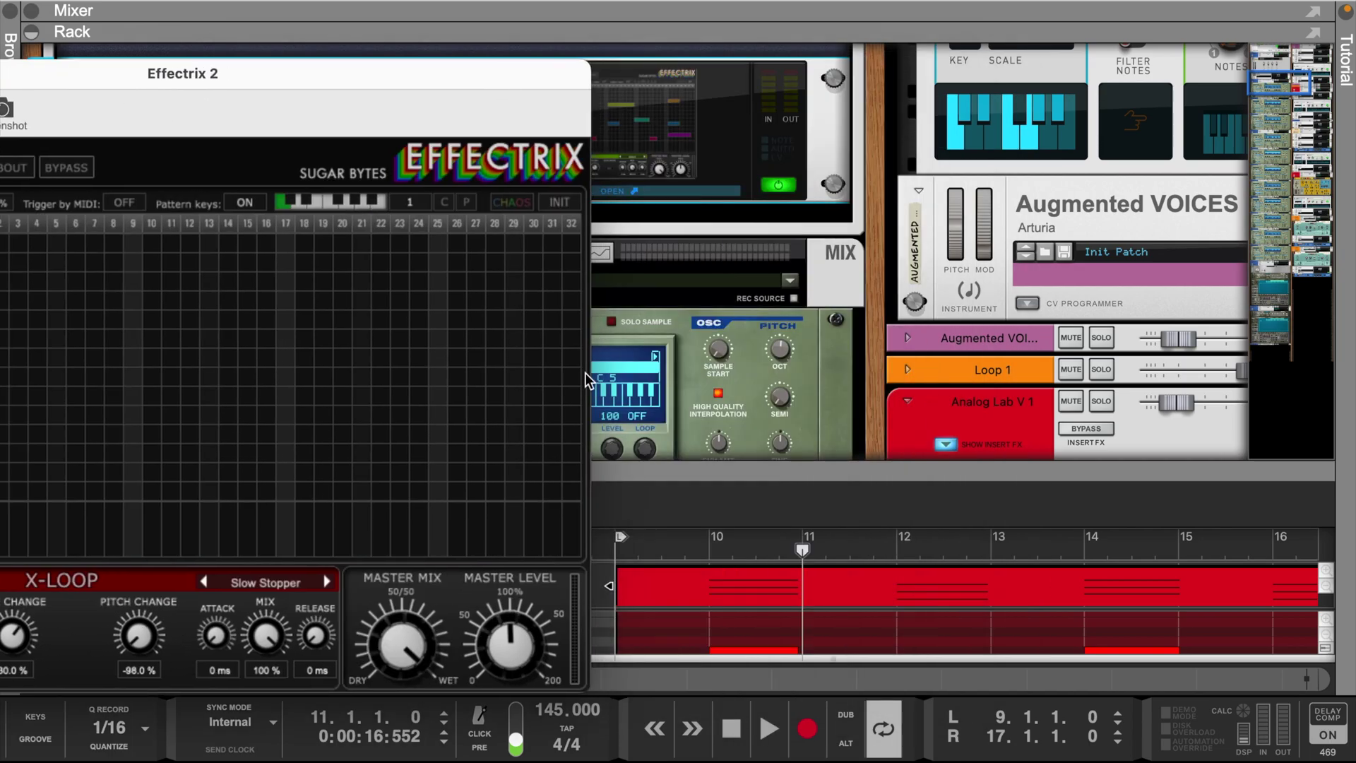
left_click(616, 553)
left_click_drag(346, 77, 775, 55)
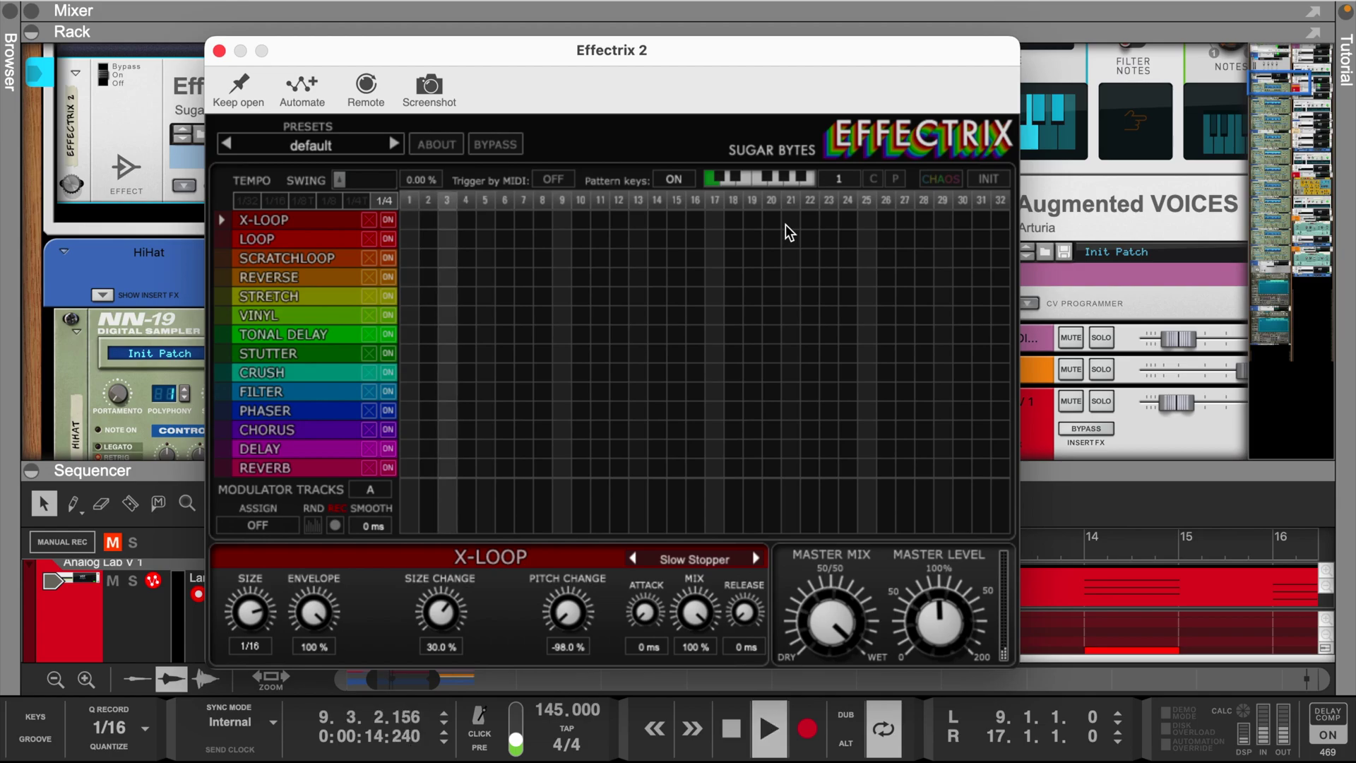
Add an X-LOOP block on steps 31 to 32 of the Effectrix grid, view its preset list and close the window.
left_click_drag(977, 220, 1002, 221)
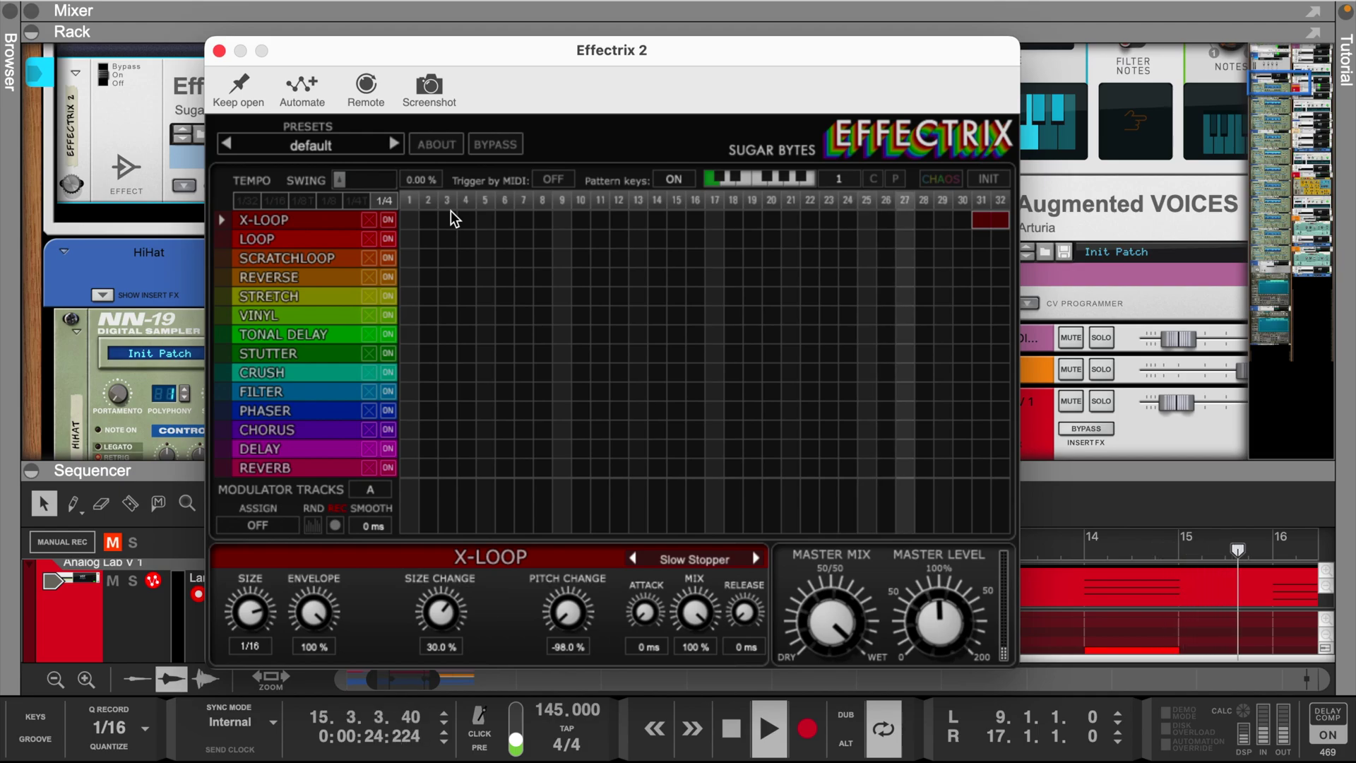
left_click(699, 559)
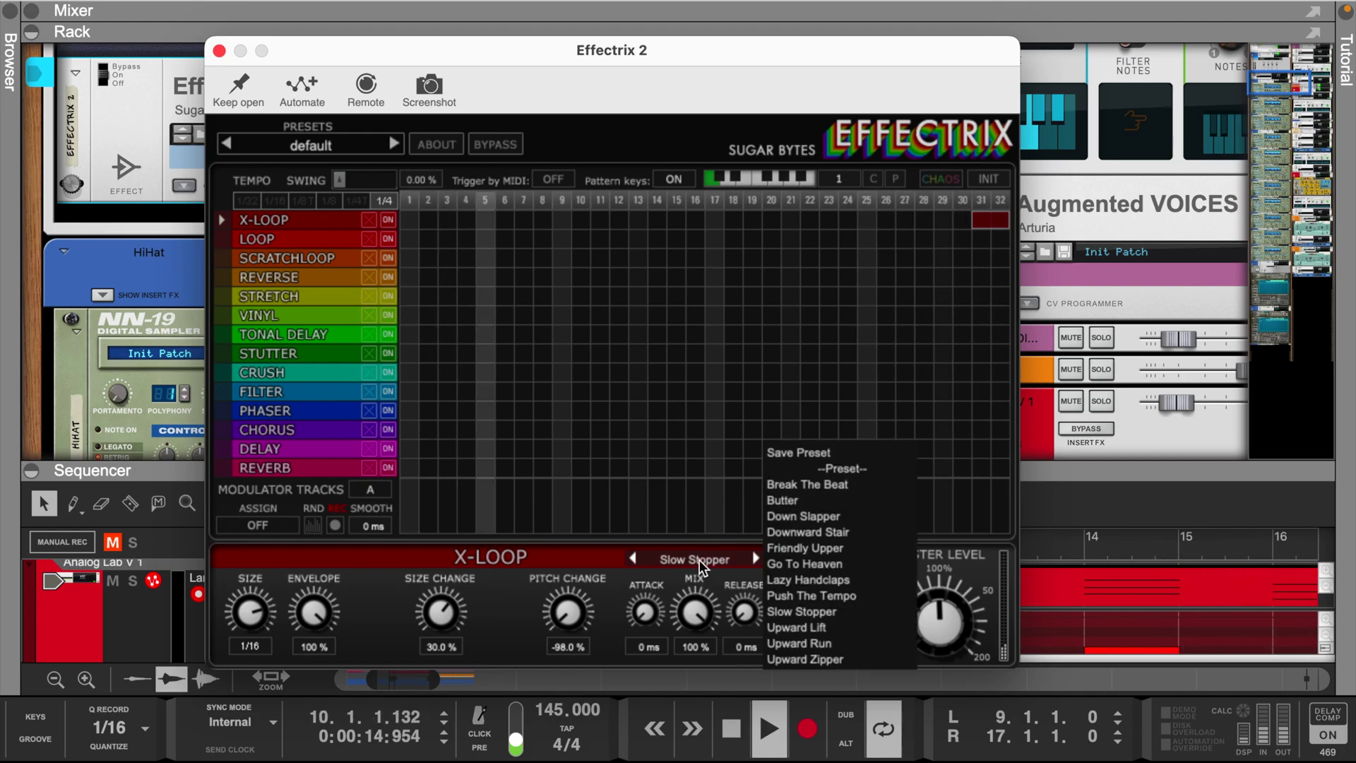
left_click(699, 559)
left_click(219, 52)
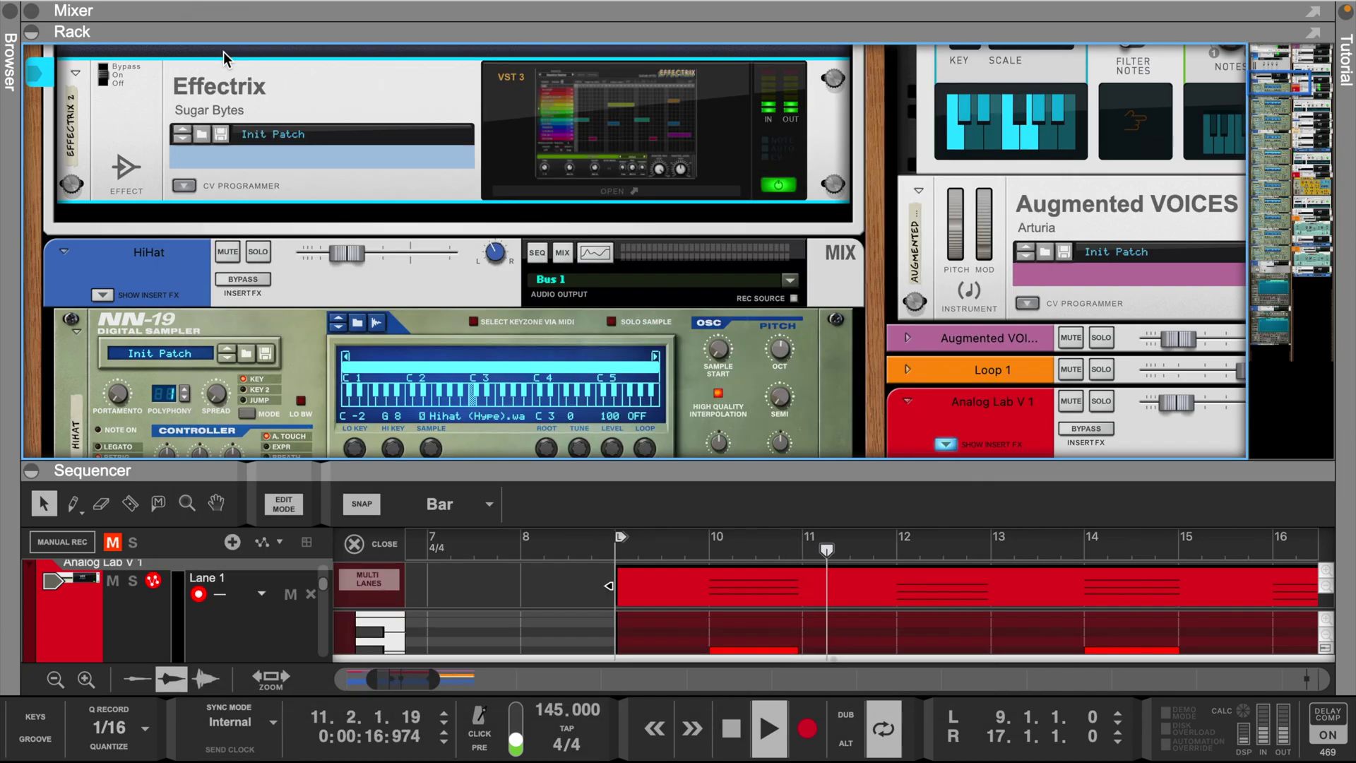
Raise the low-pass filter frequency of the Analog Lab V 1 channel to 8.26 kHz in its Spectrum EQ and stop playback.
left_click_drag(736, 455, 713, 311)
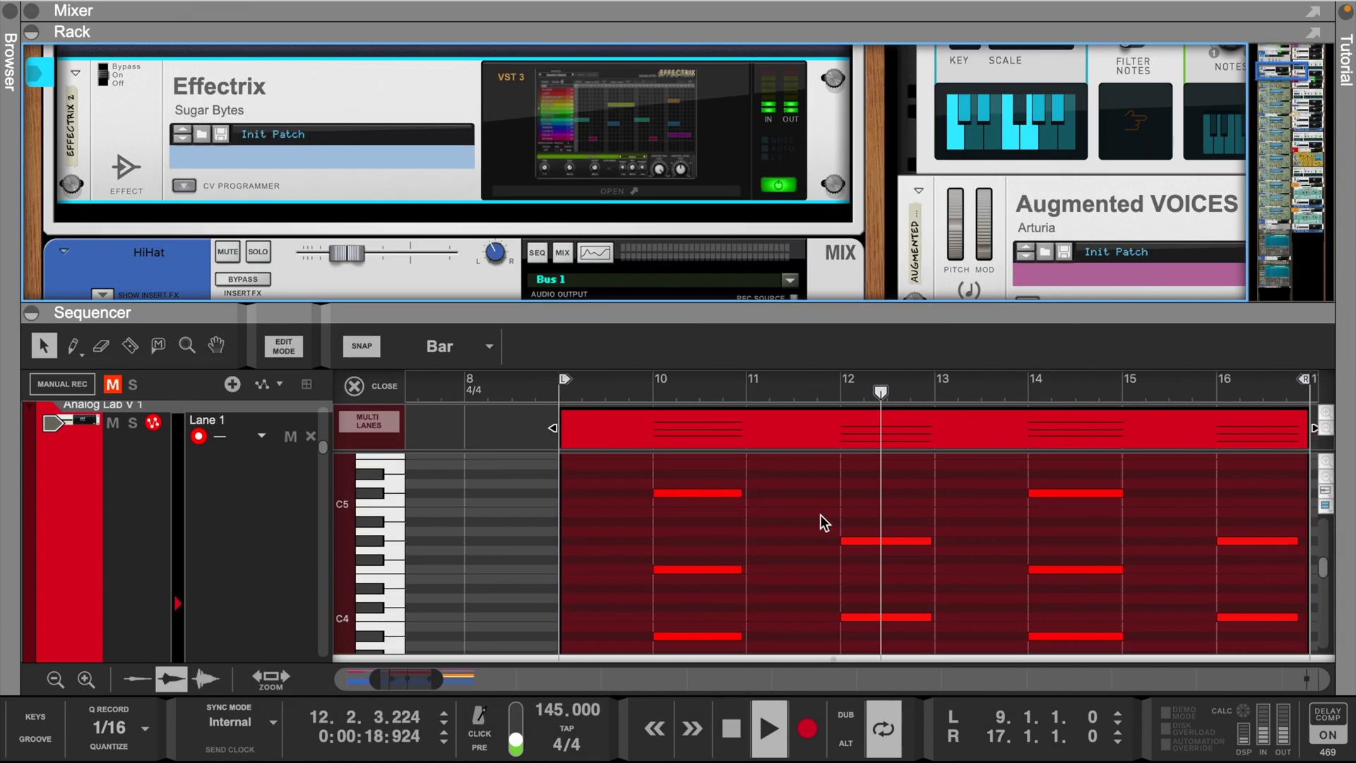
left_click(108, 510)
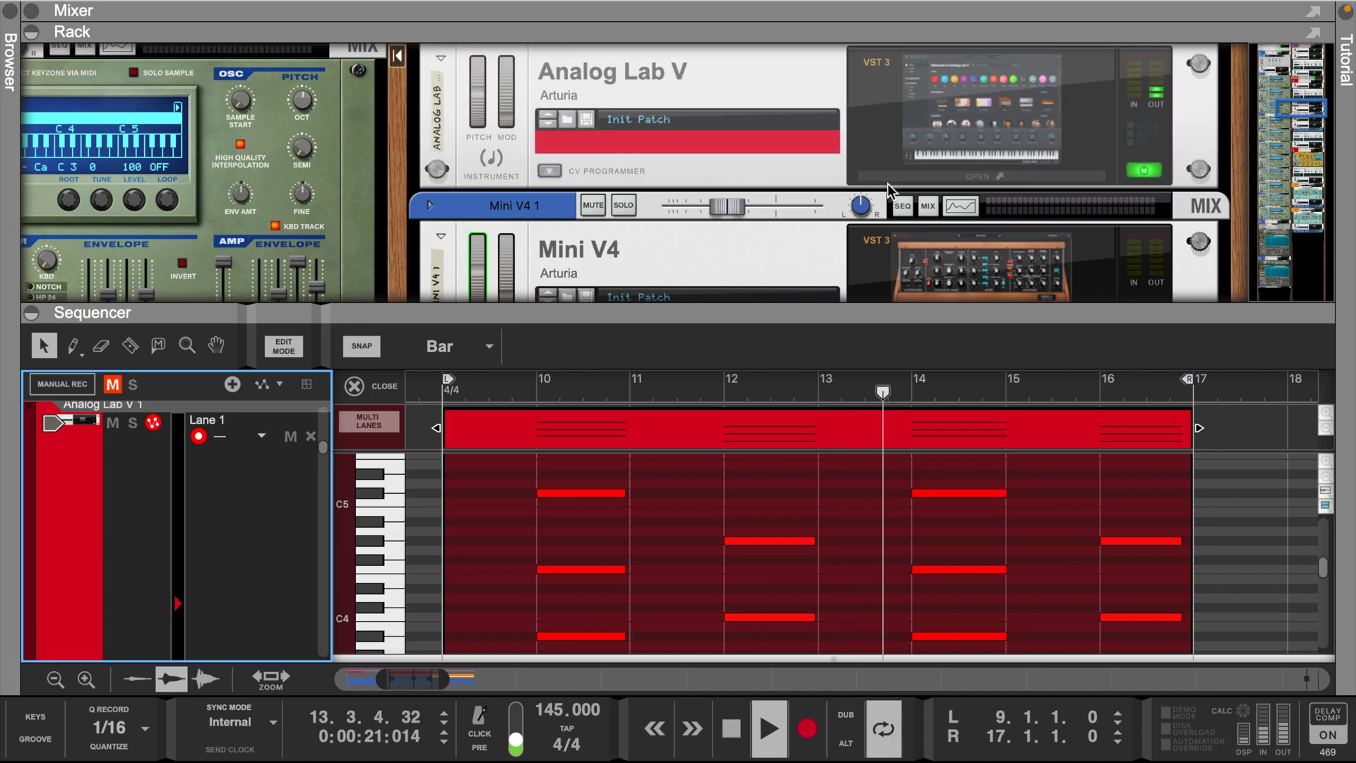
scroll(888, 184, "up", 5)
scroll(973, 155, "down", 5)
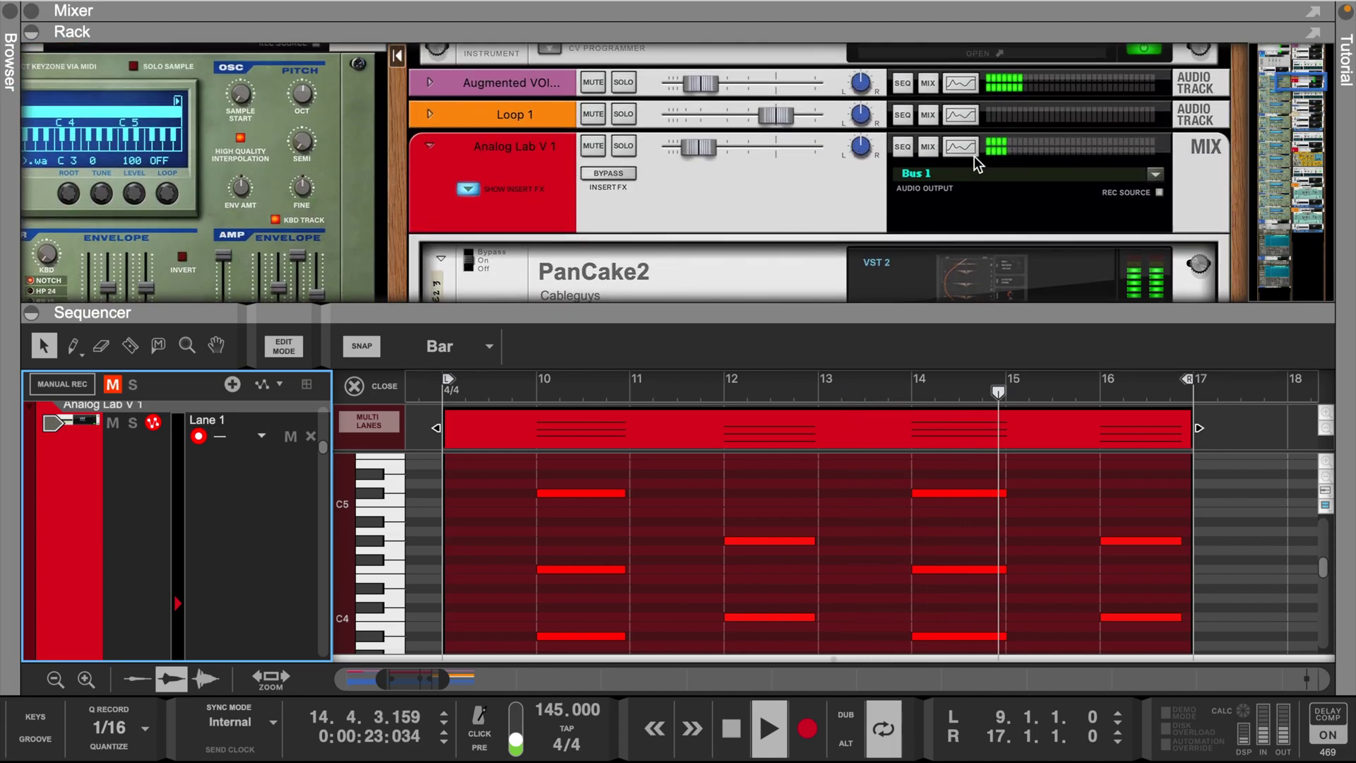
left_click(961, 151)
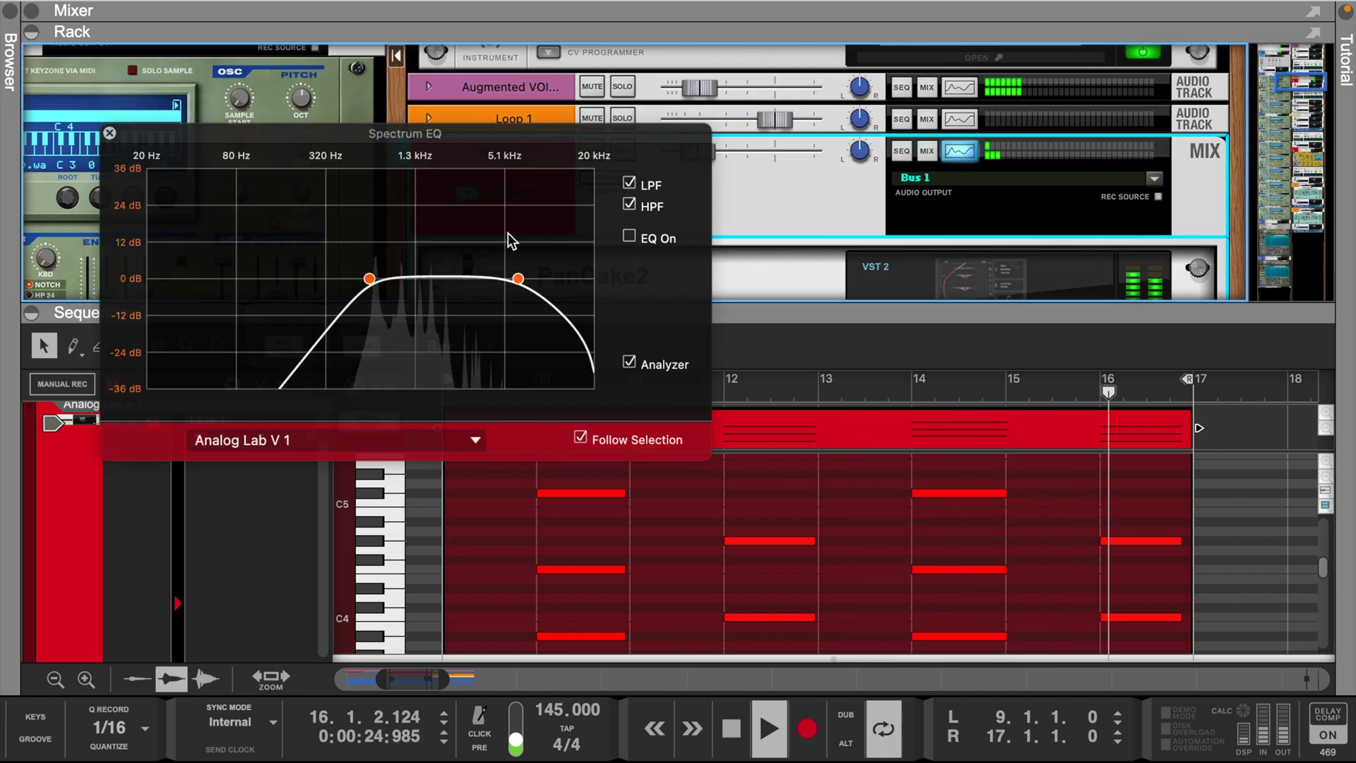
left_click_drag(518, 278, 536, 280)
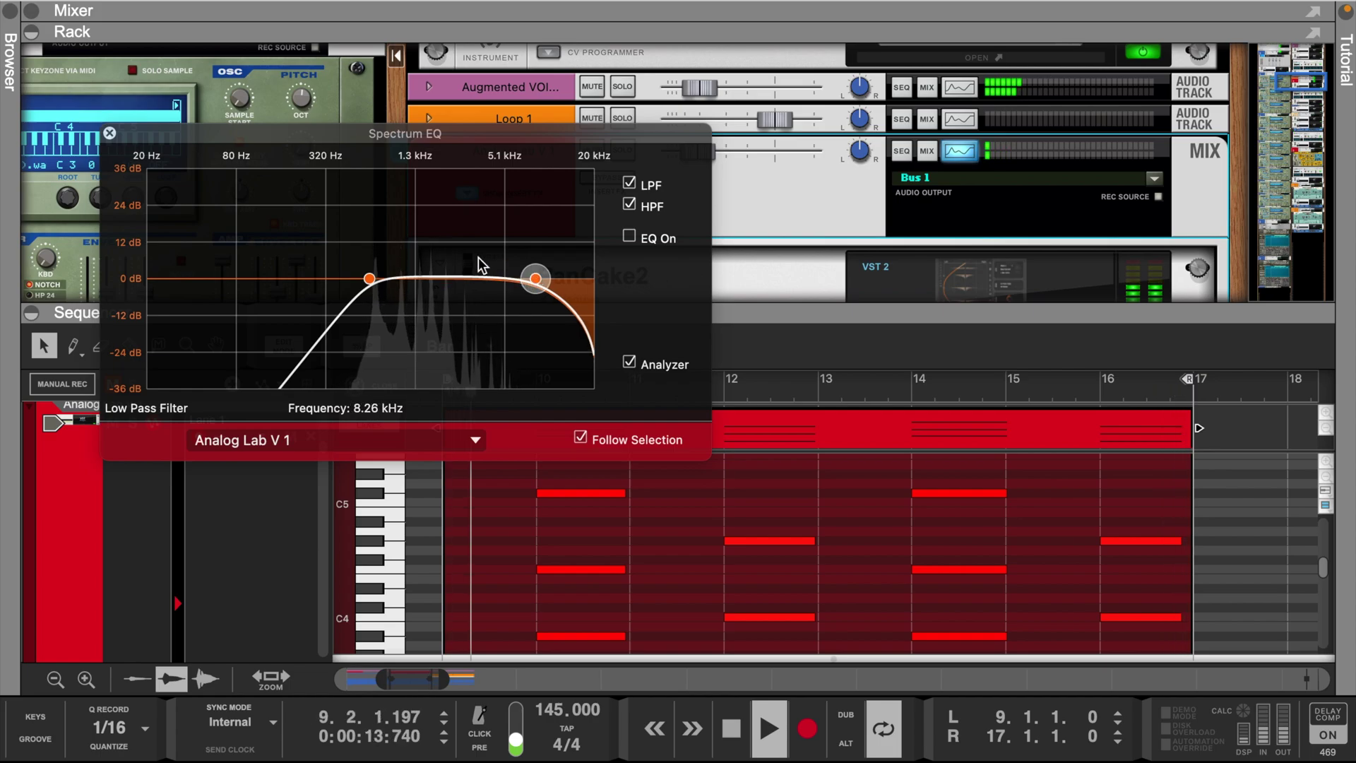
key("space")
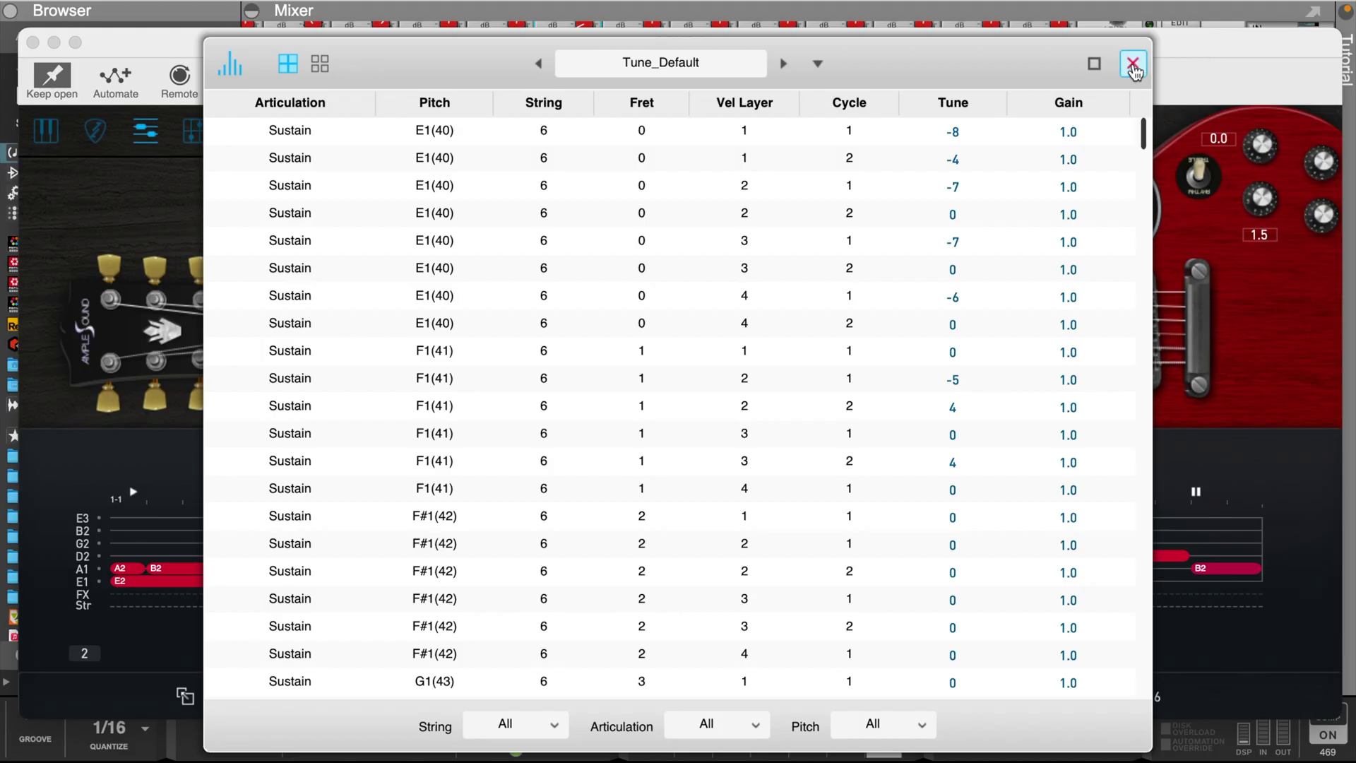
Close the Tune_Default table in AGVC 1 and view the guitar's EQ page and the Paranoid riff page.
left_click(1133, 62)
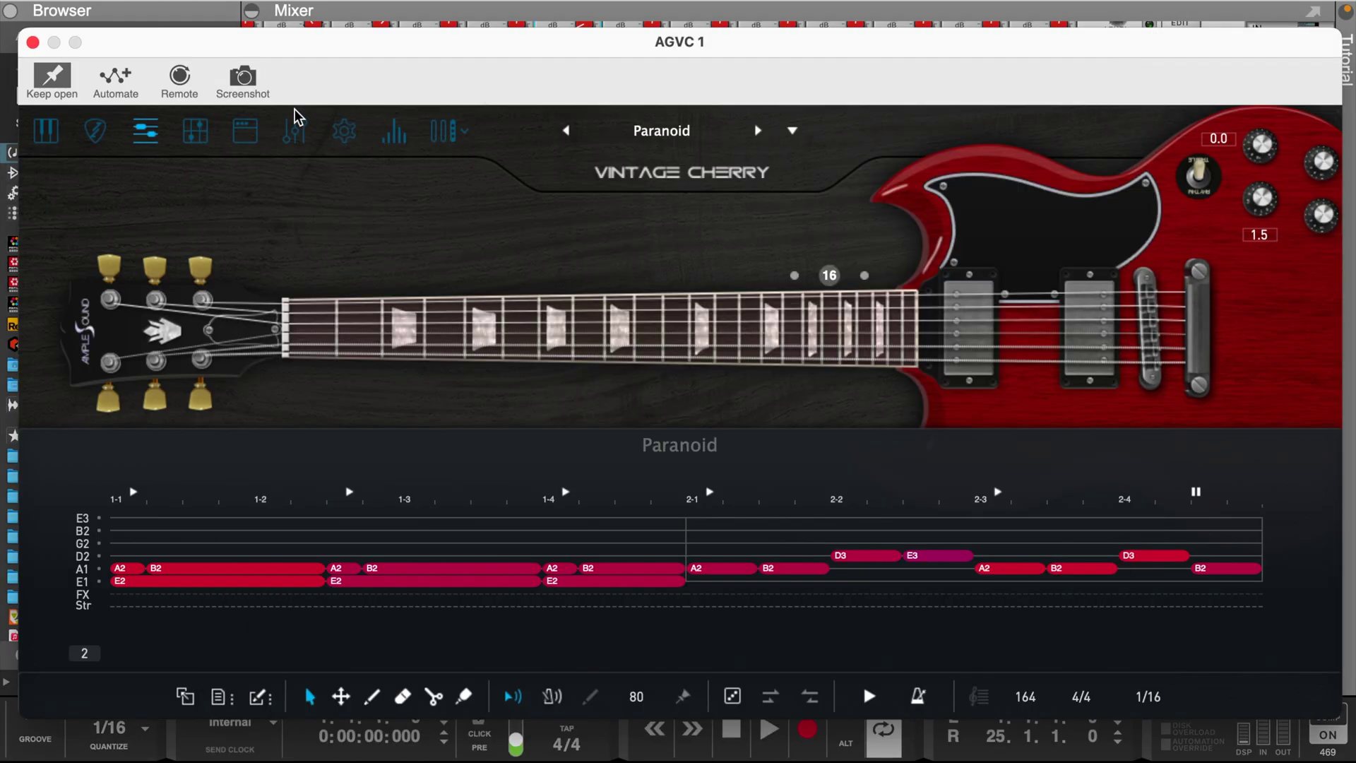
left_click(295, 134)
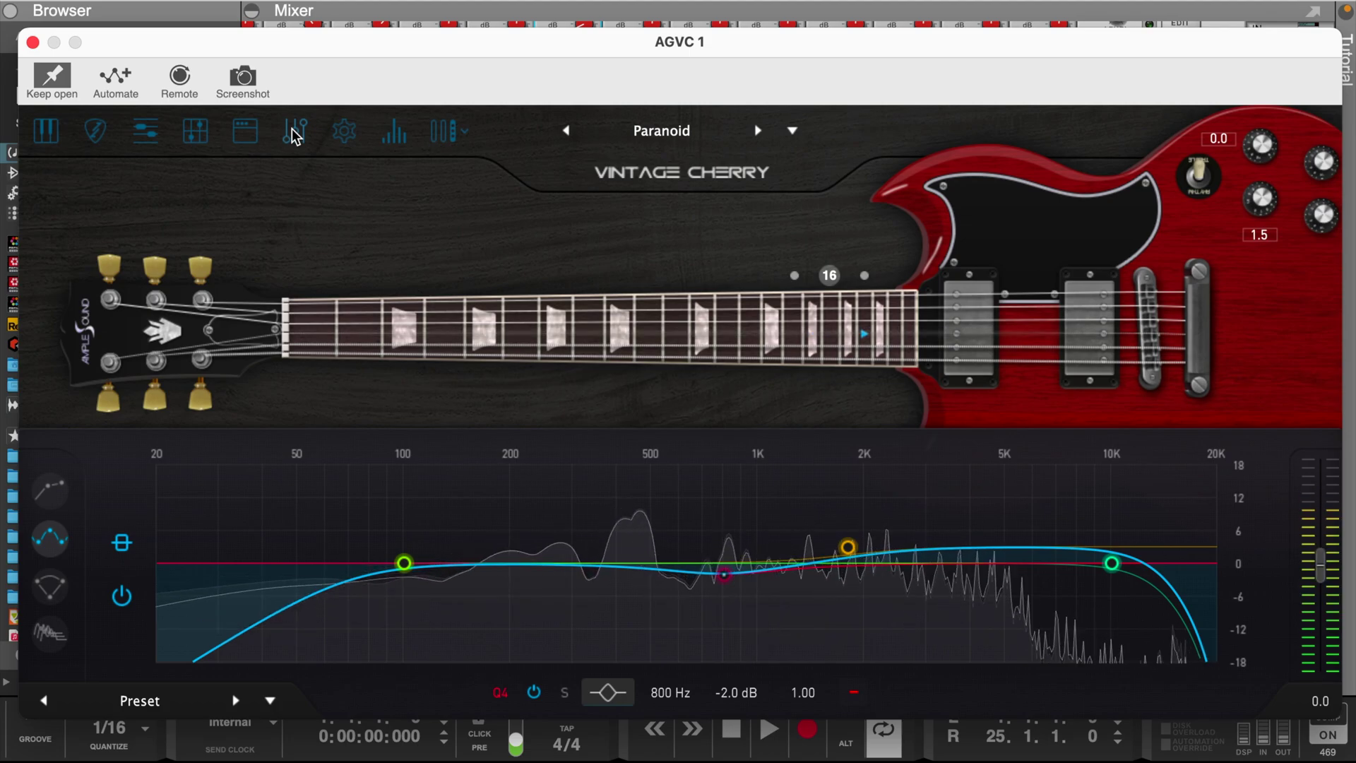
left_click(145, 131)
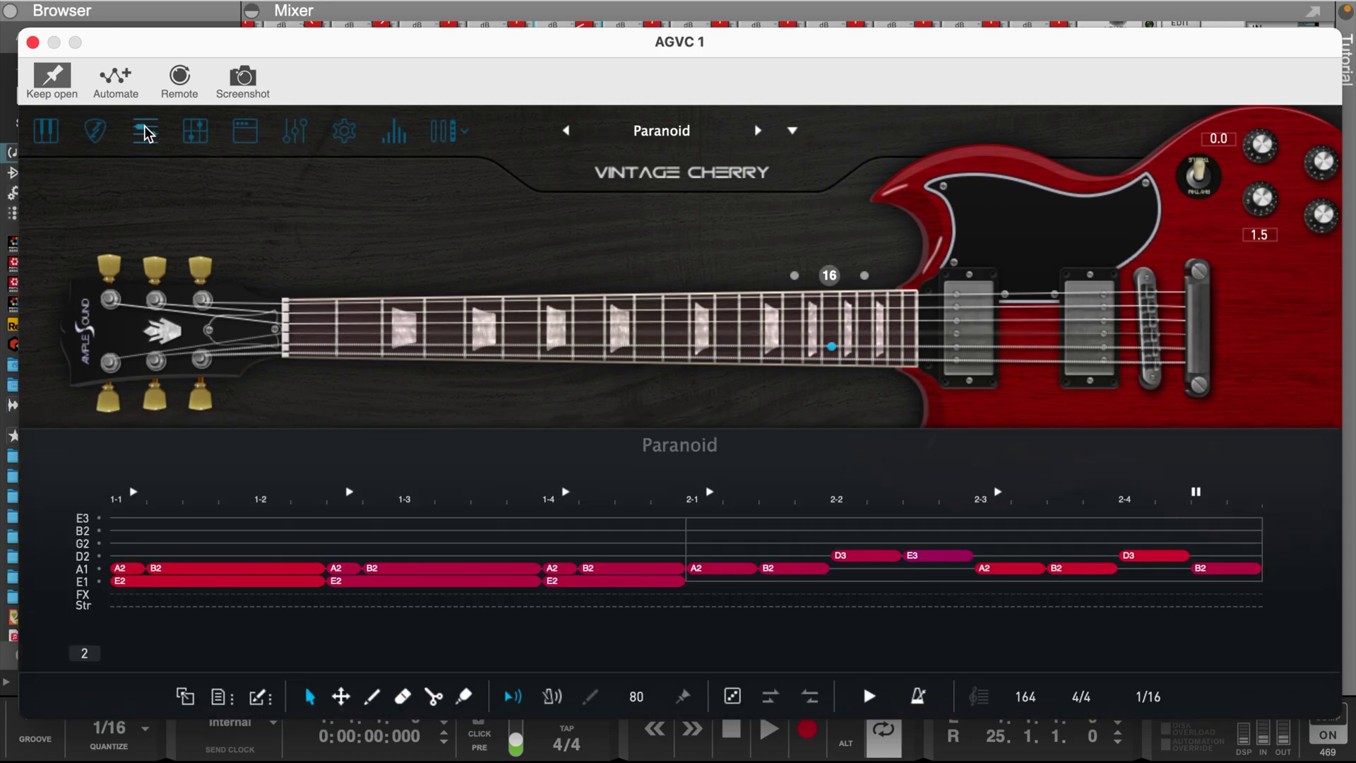
left_click(296, 142)
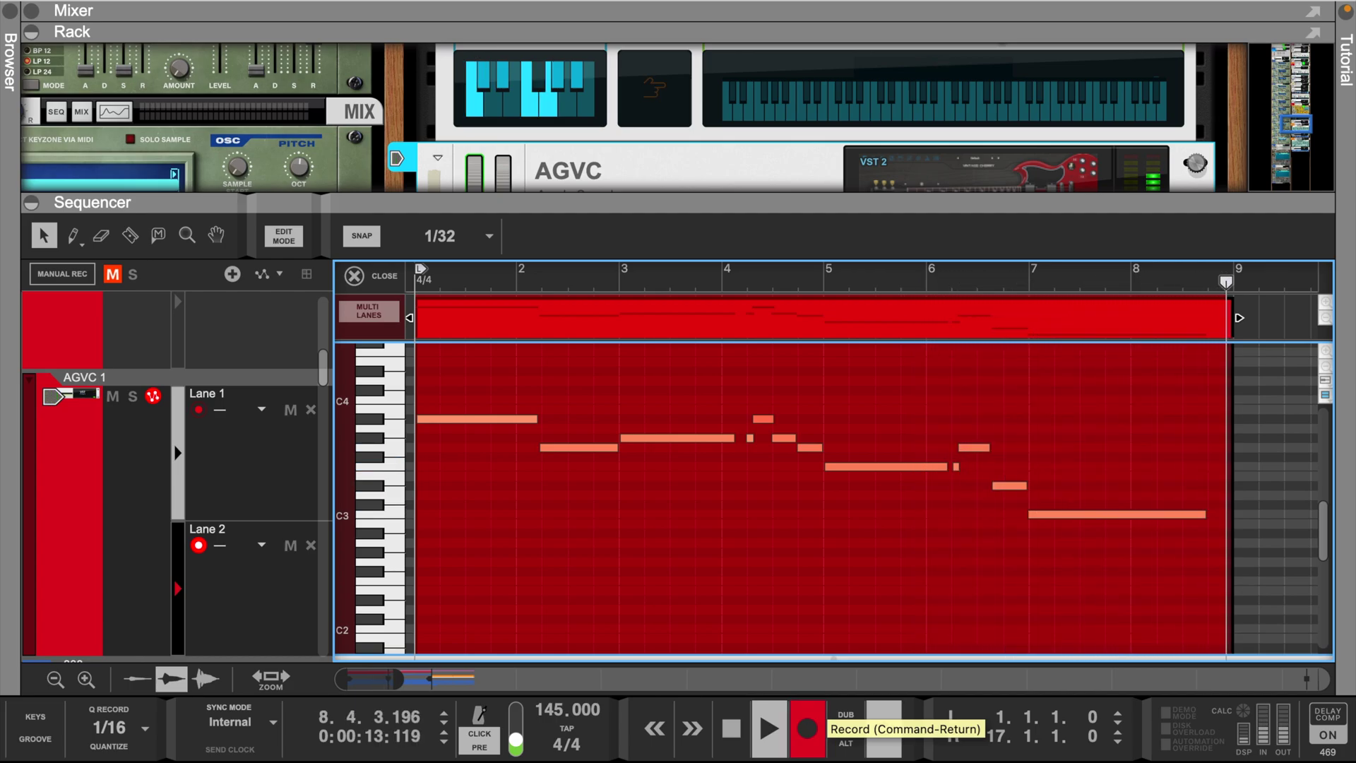
End the AGVC 1 recording, reveal the clip's velocity lane and bring the AGVC device into view in the rack.
left_click(807, 728)
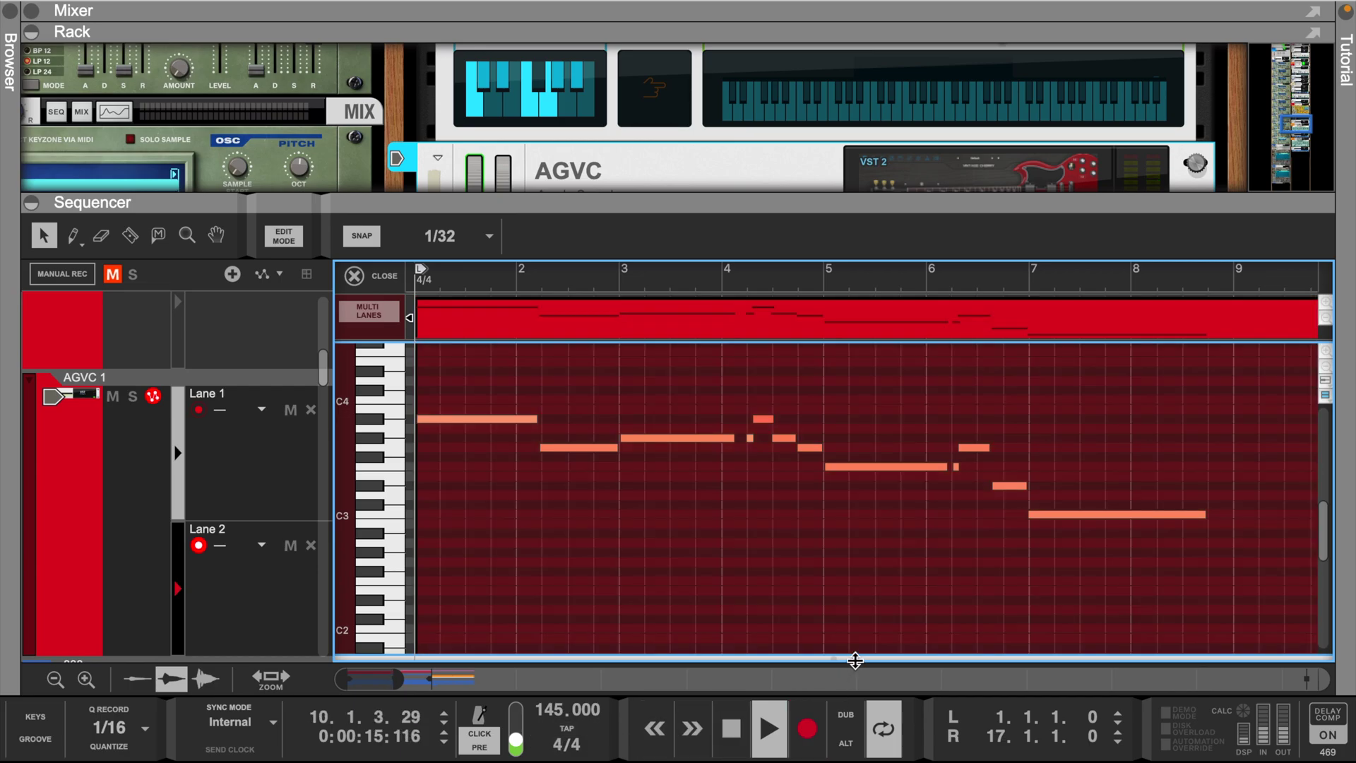
left_click_drag(859, 656, 834, 522)
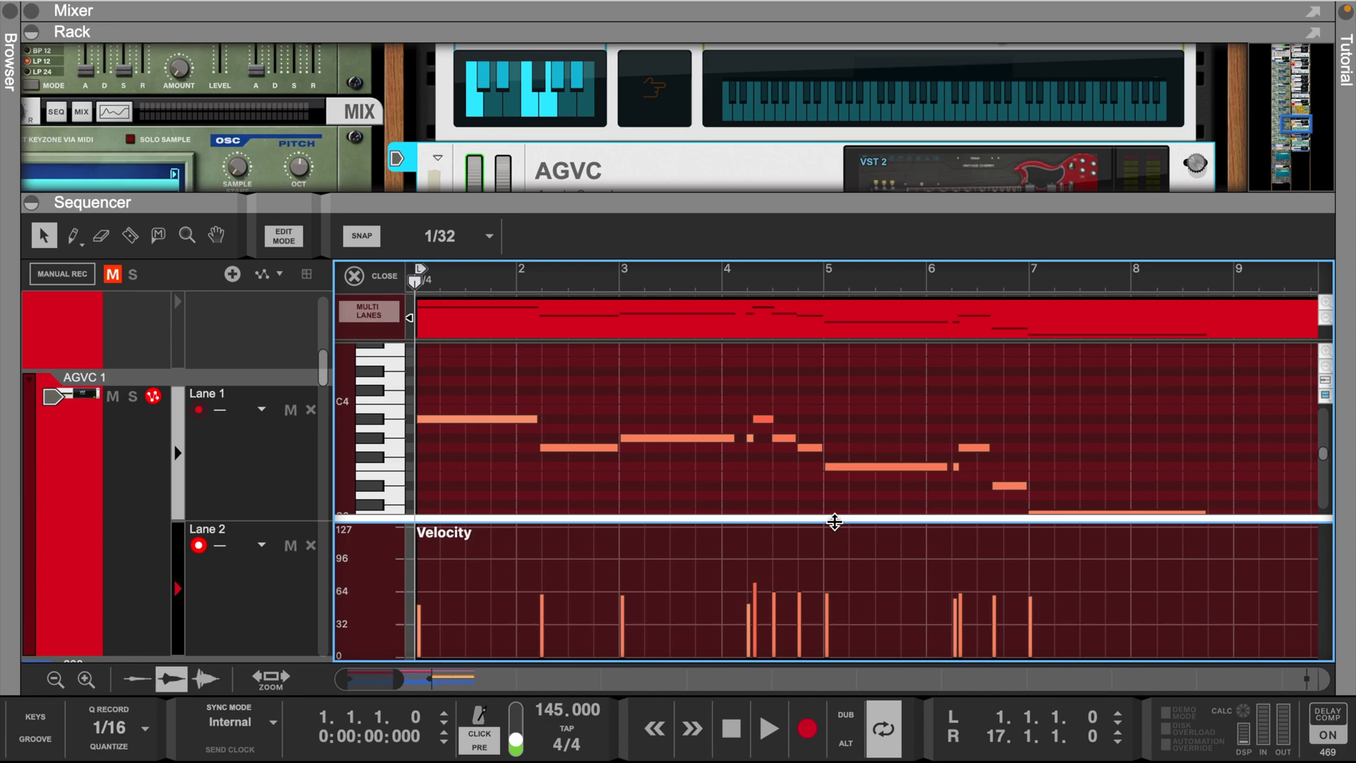
scroll(553, 166, "down", 2)
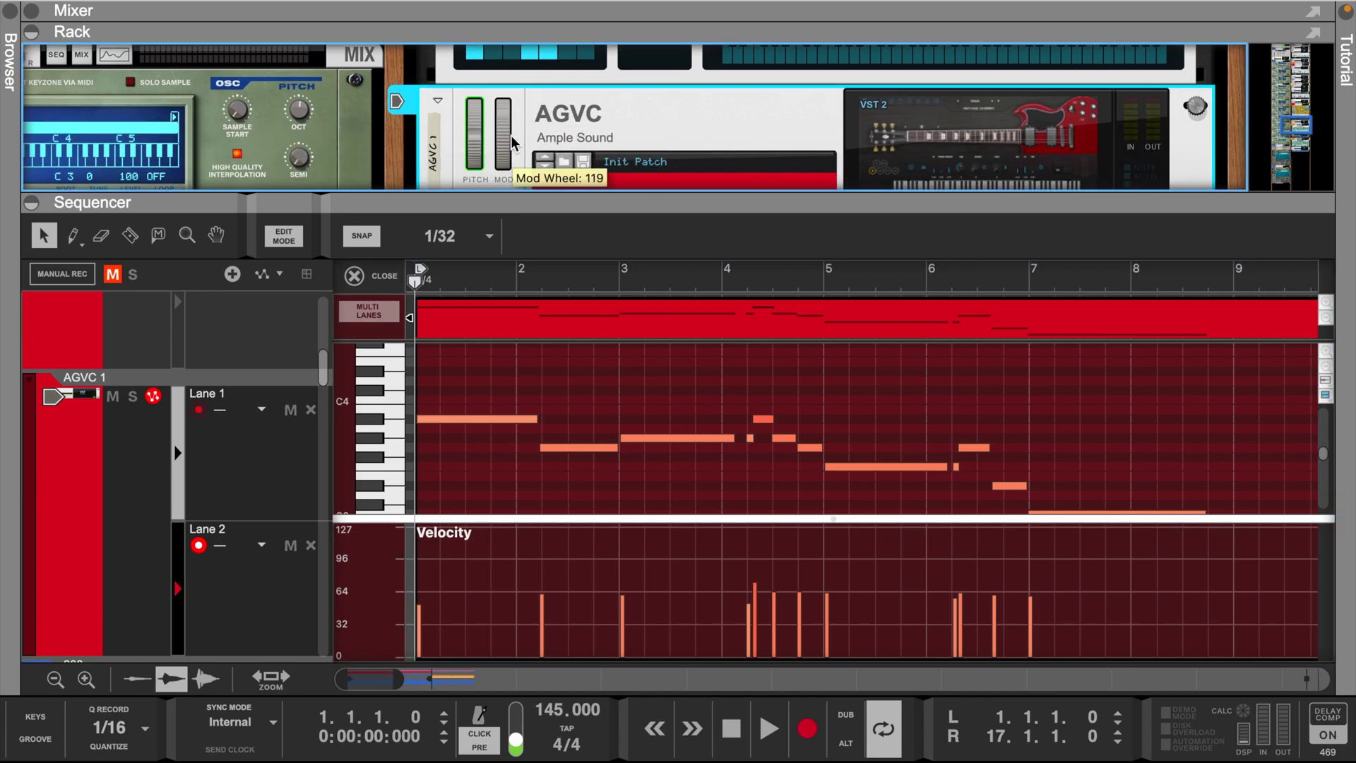
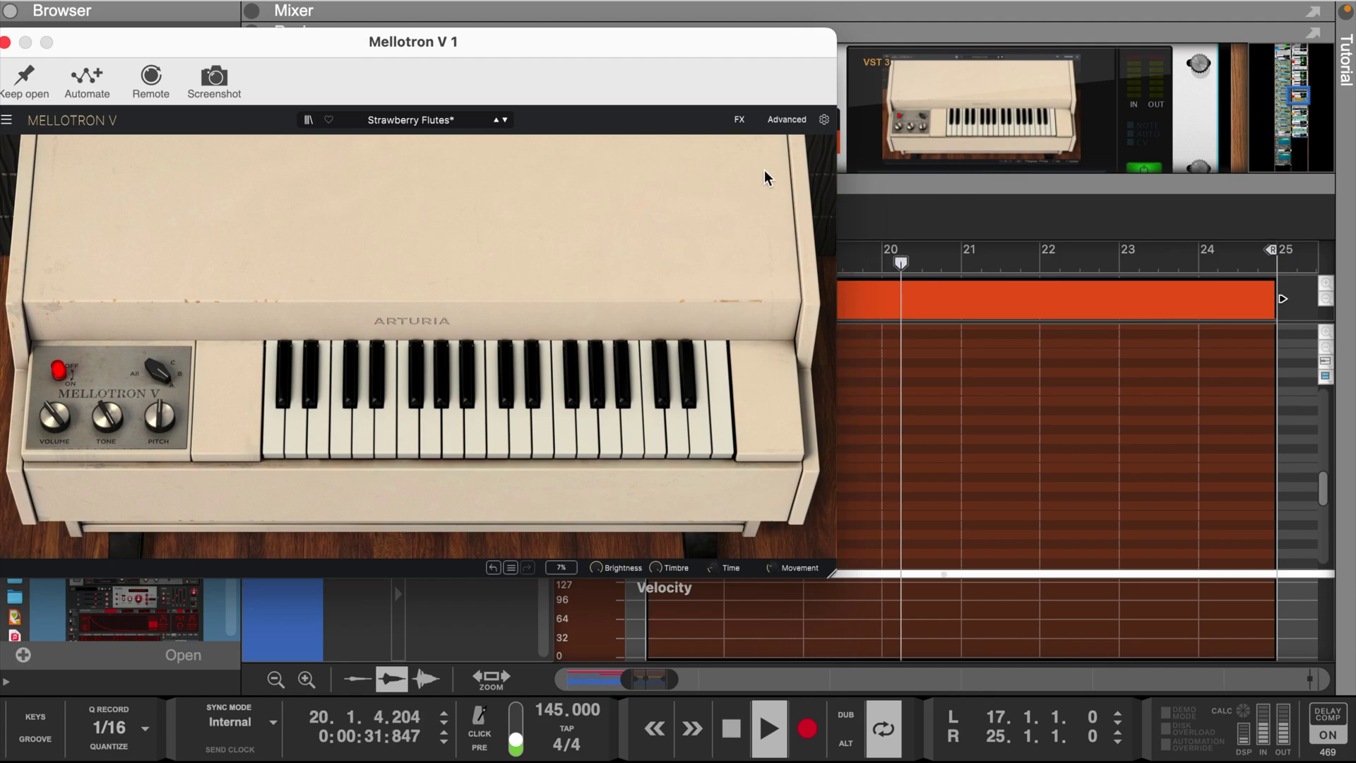
Close the Mellotron V 1 window, record a melody on its track from bar 17 and quantize the recorded notes.
left_click(5, 42)
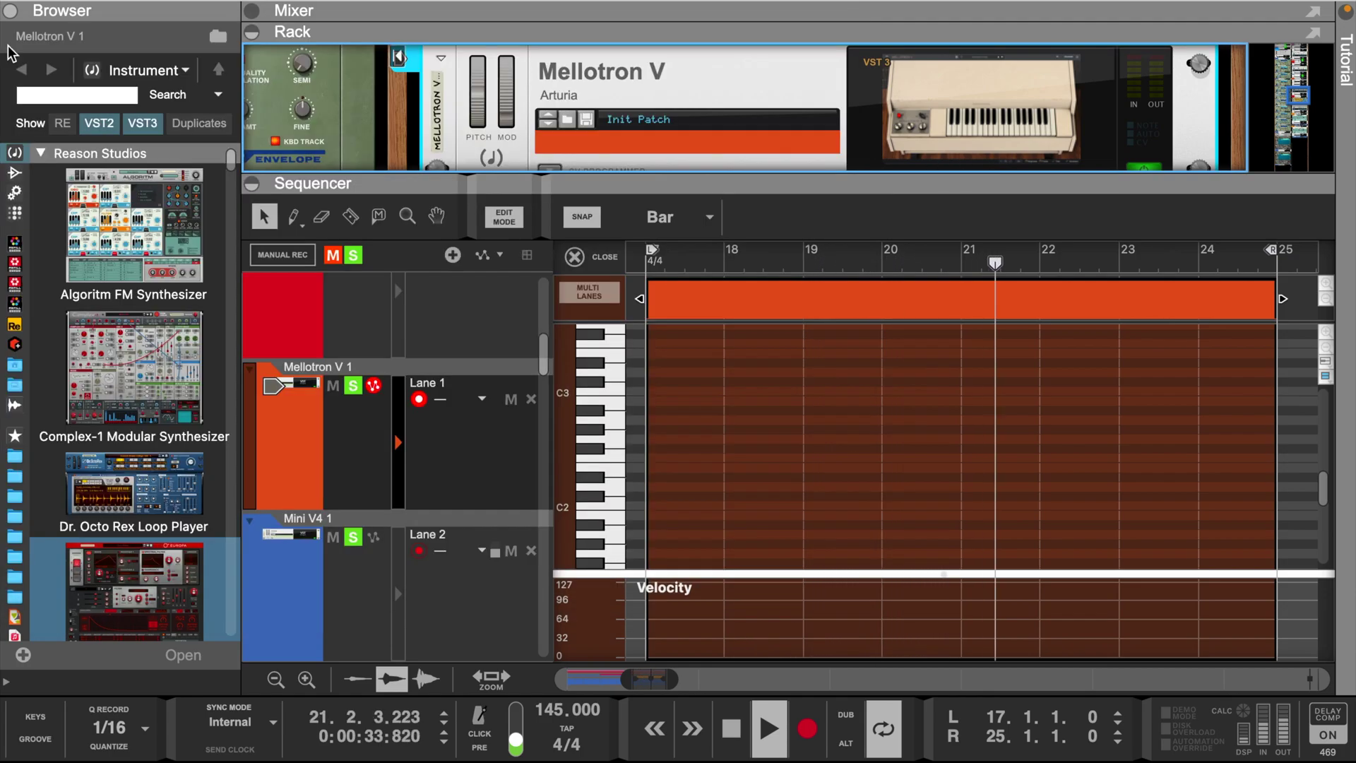
left_click(809, 721)
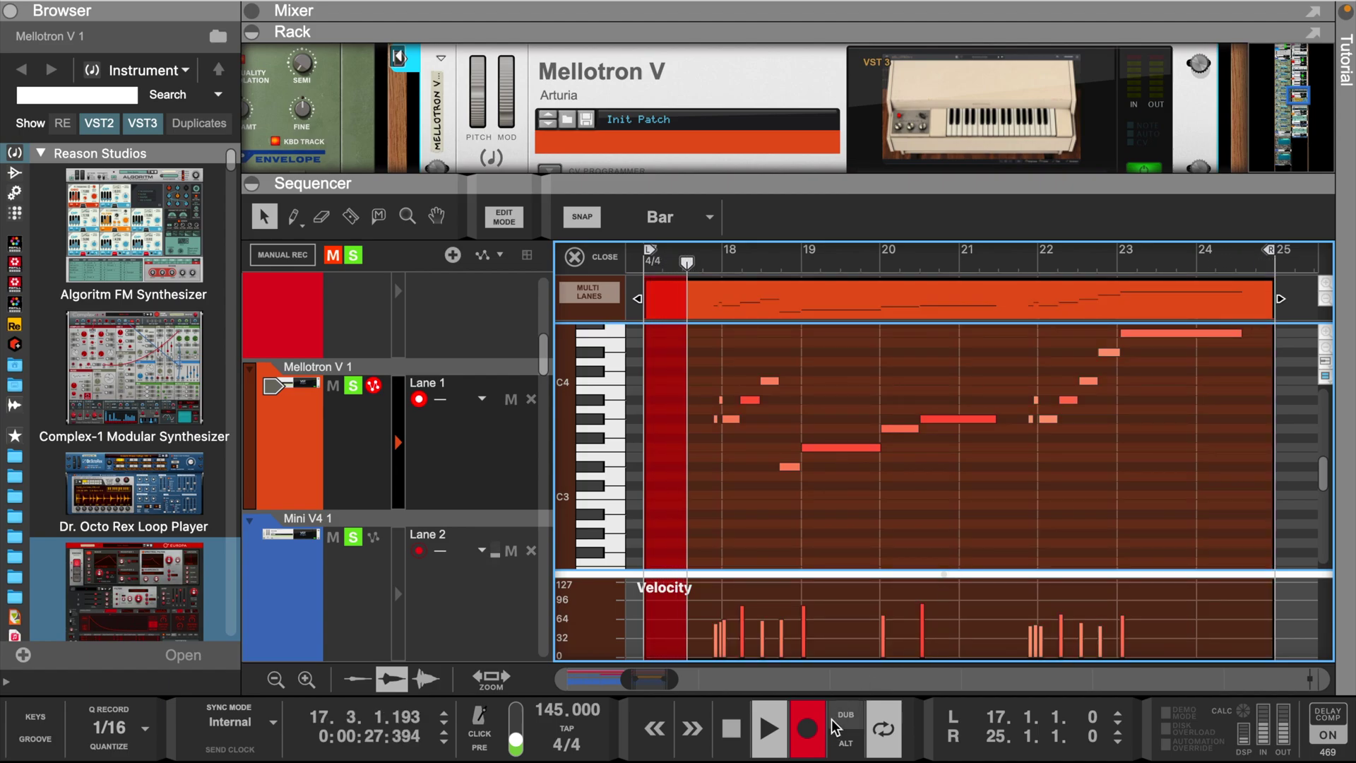
left_click(807, 730)
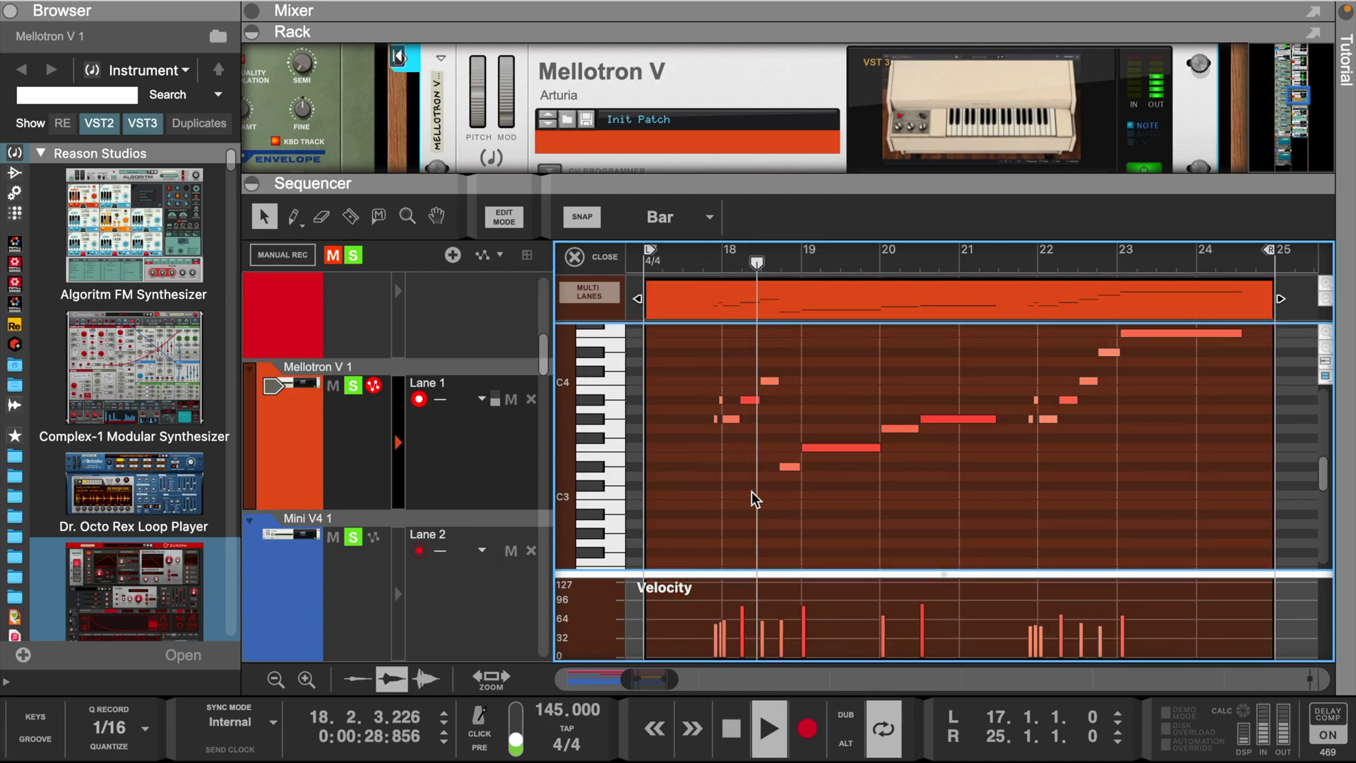
right_click(858, 303)
left_click(932, 694)
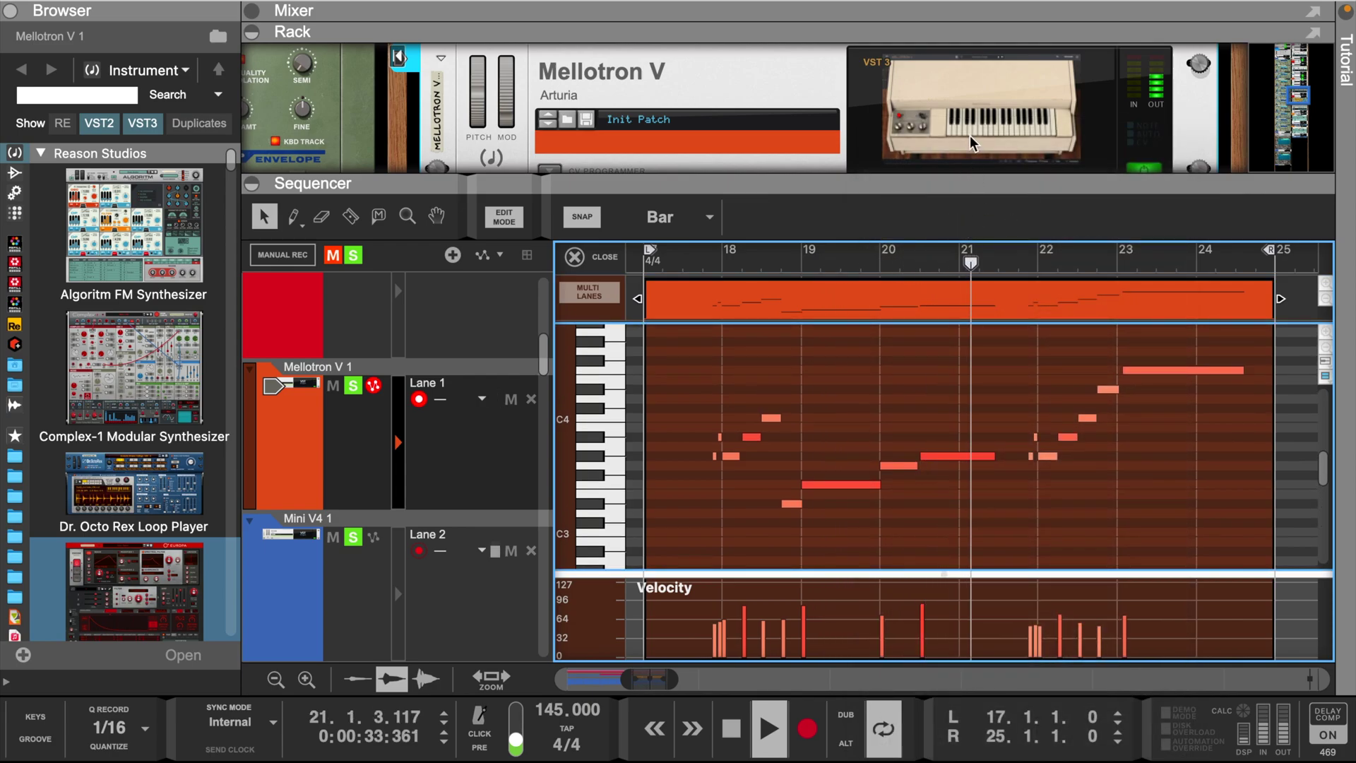
Review the effect devices below Mellotron V in the rack, view the Mellotron V 1 Spectrum EQ curve and close it.
scroll(971, 143, "down", 5)
scroll(971, 143, "up", 5)
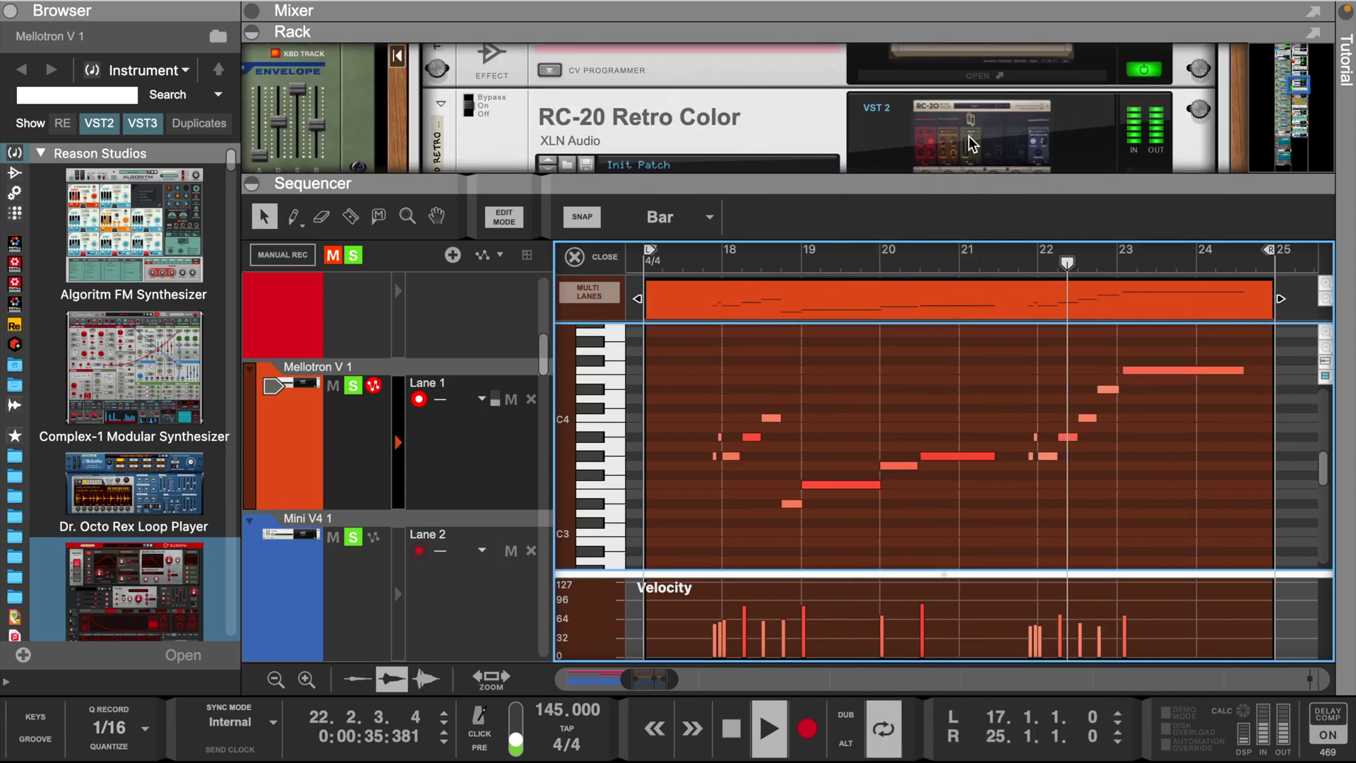
left_click(962, 159)
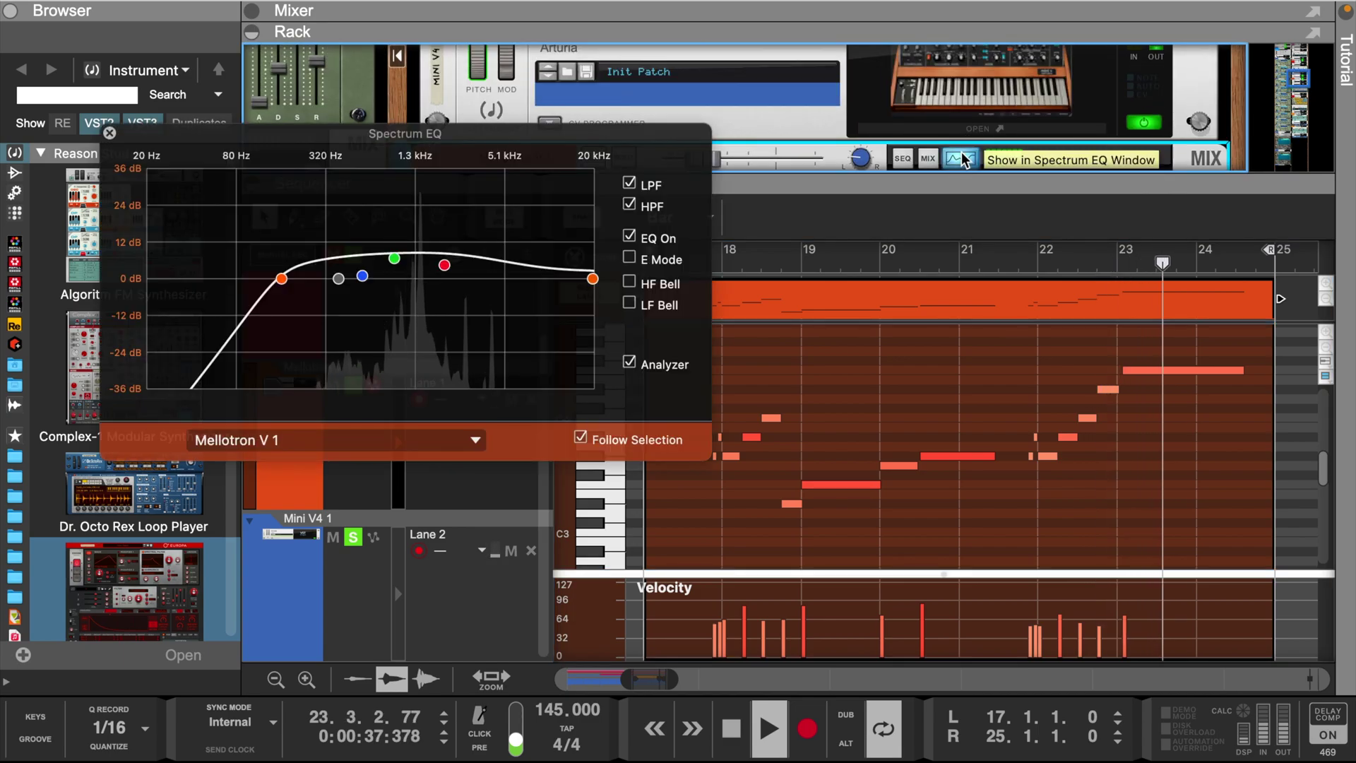
left_click(109, 134)
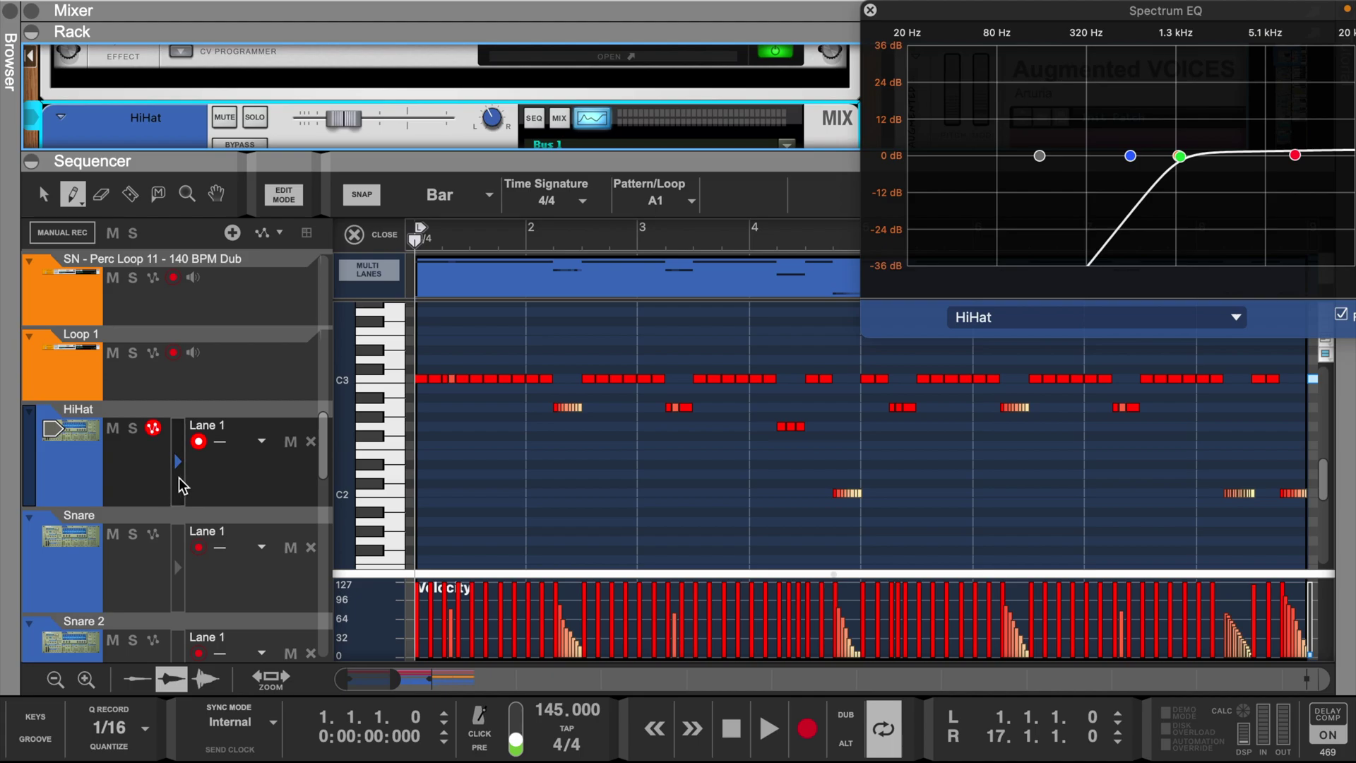
Go through the HiHat, Snare, Snare 2, OpenHat, Kick, crash, Bell and Perc 5 tracks to examine each note pattern and Spectrum EQ curve.
left_click(180, 484)
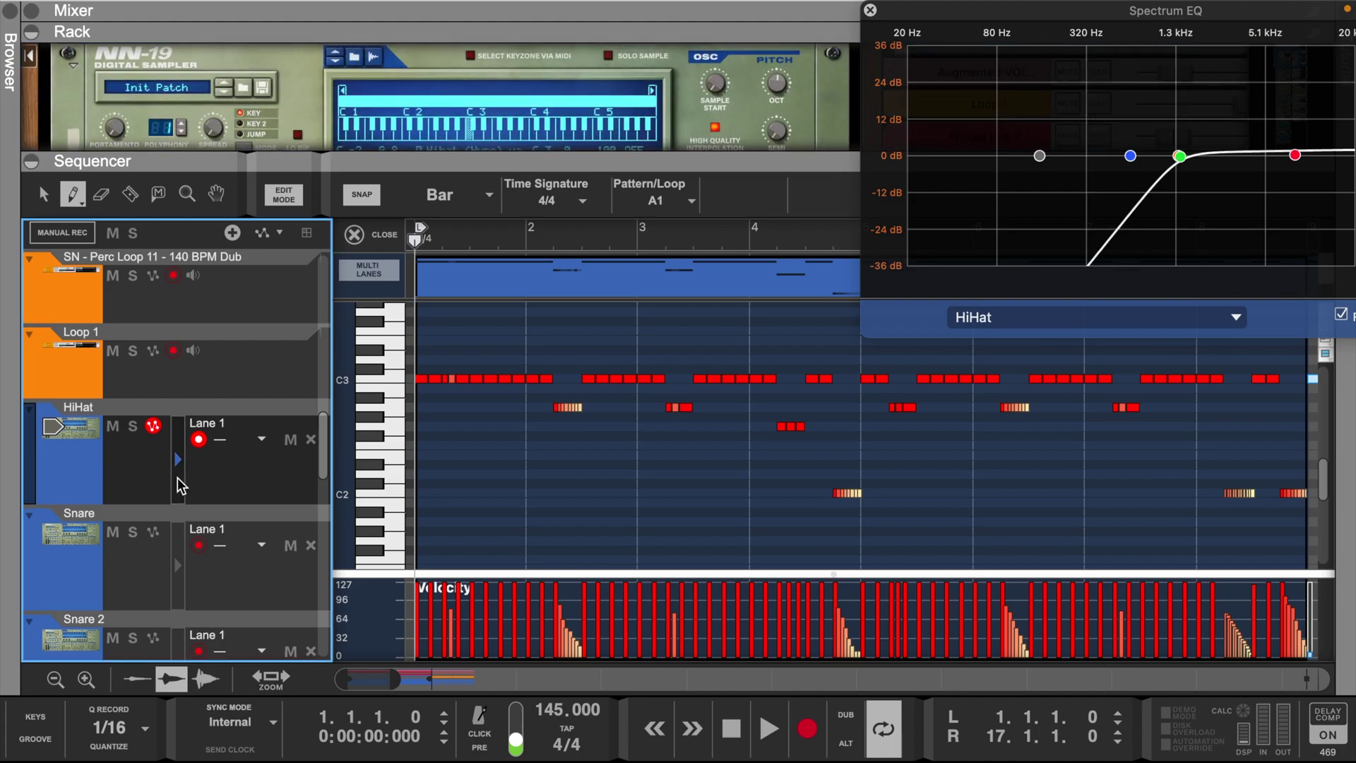
left_click(182, 548)
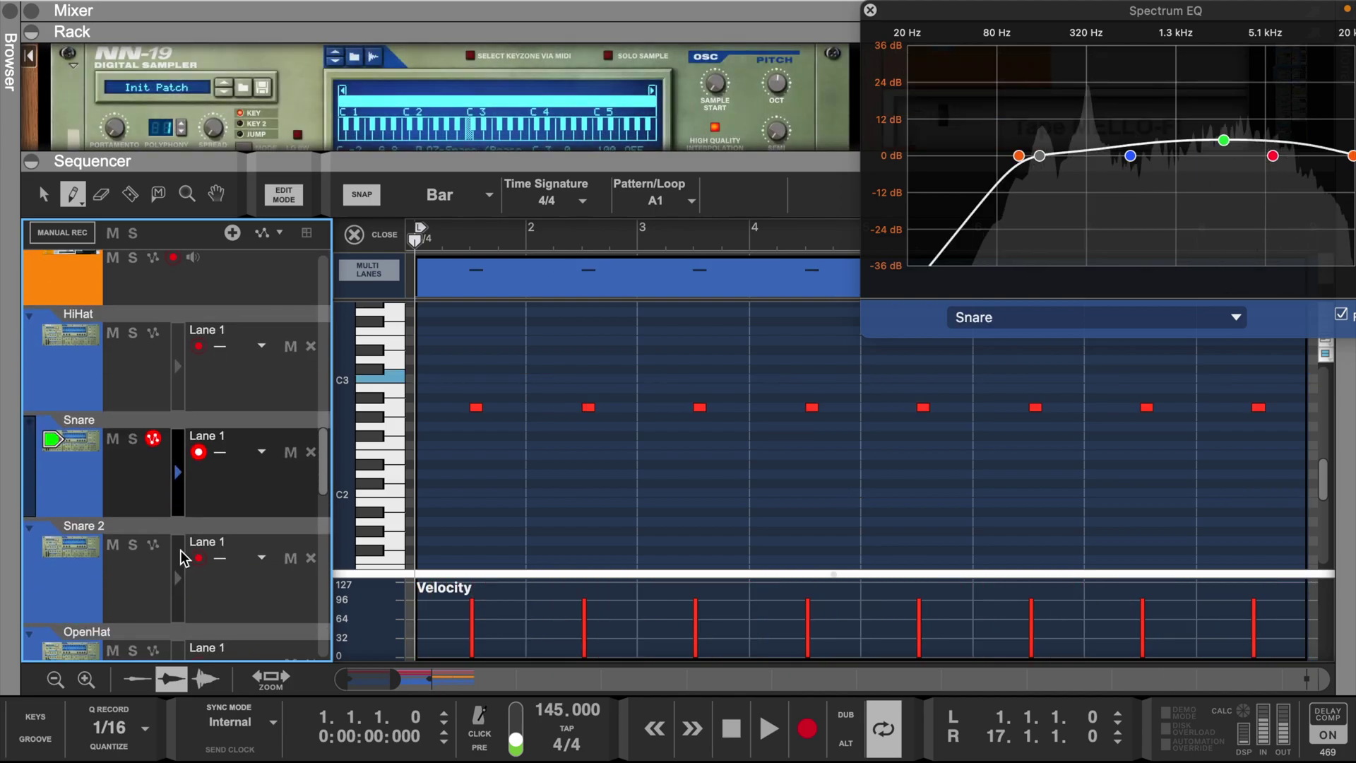
left_click(178, 559)
left_click(180, 556)
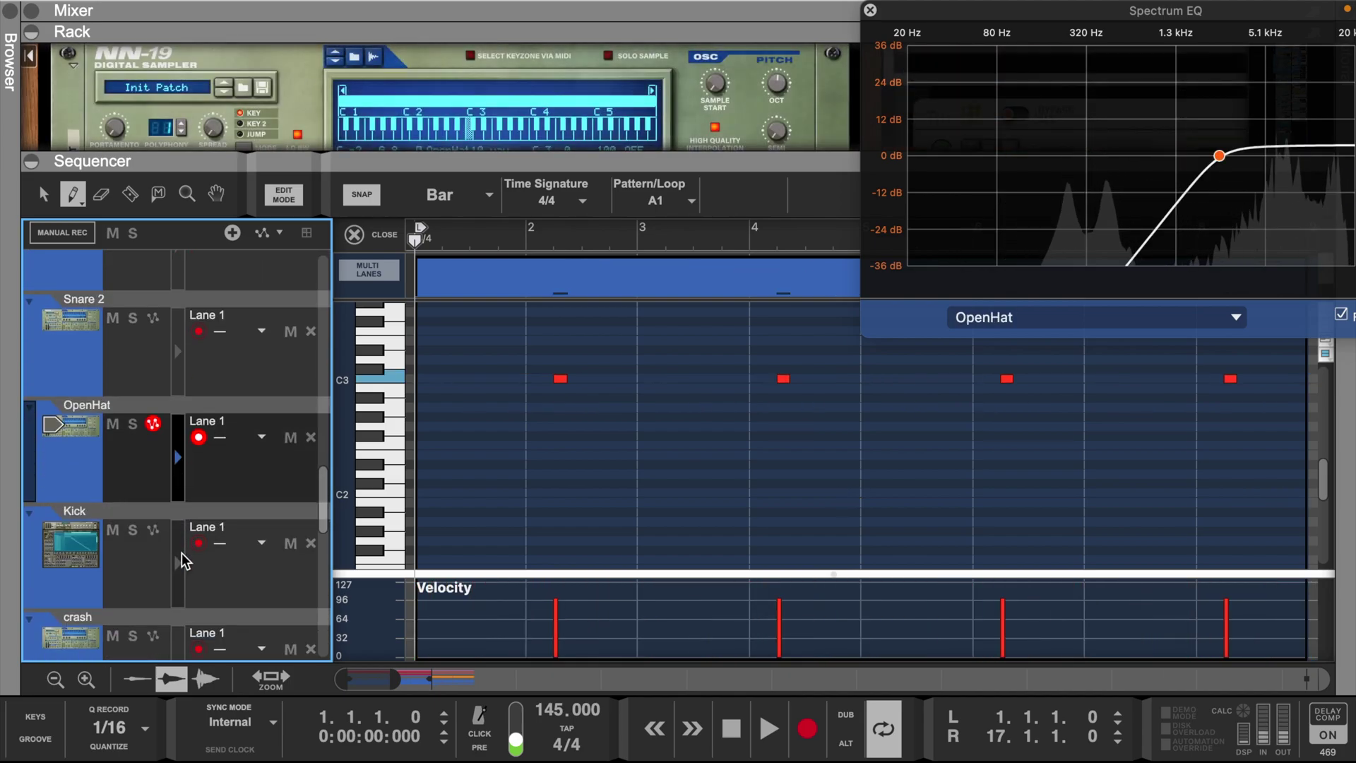
left_click(181, 552)
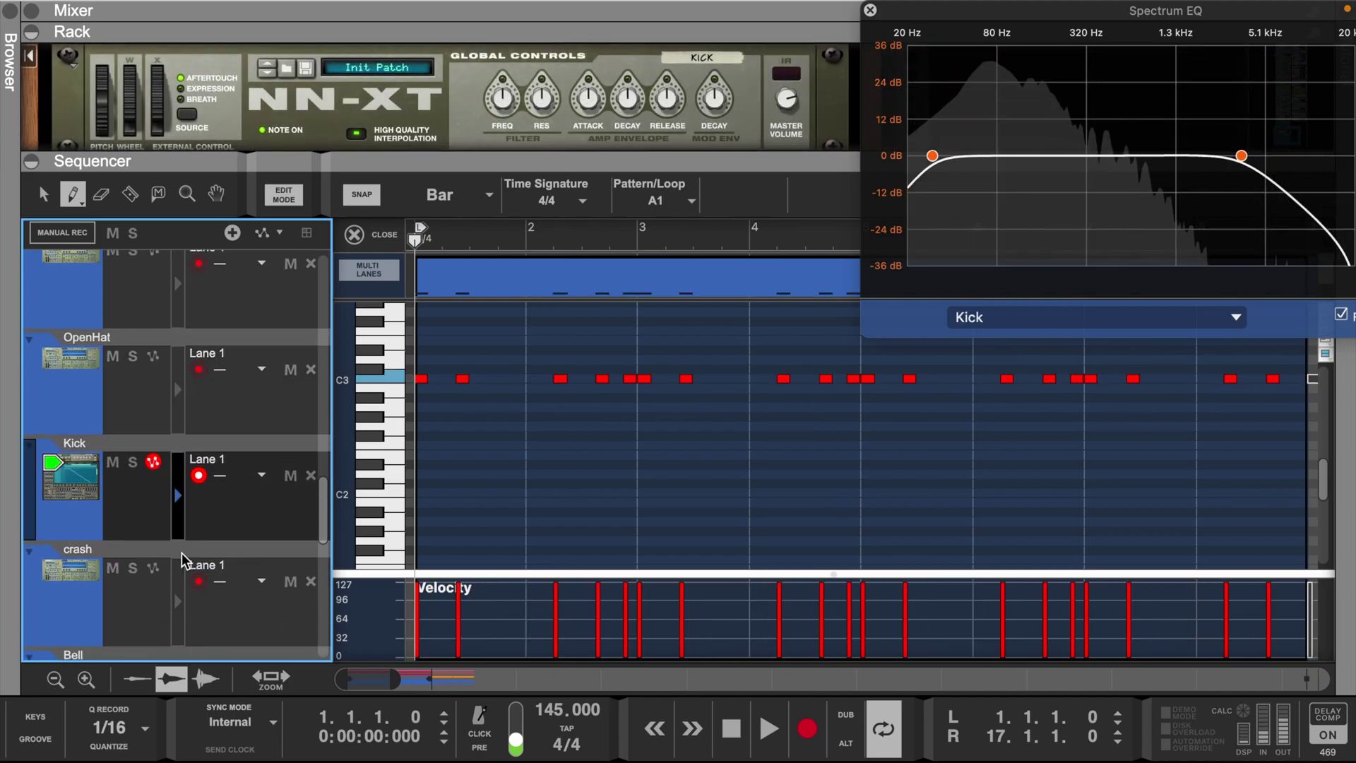
left_click(183, 559)
left_click(181, 564)
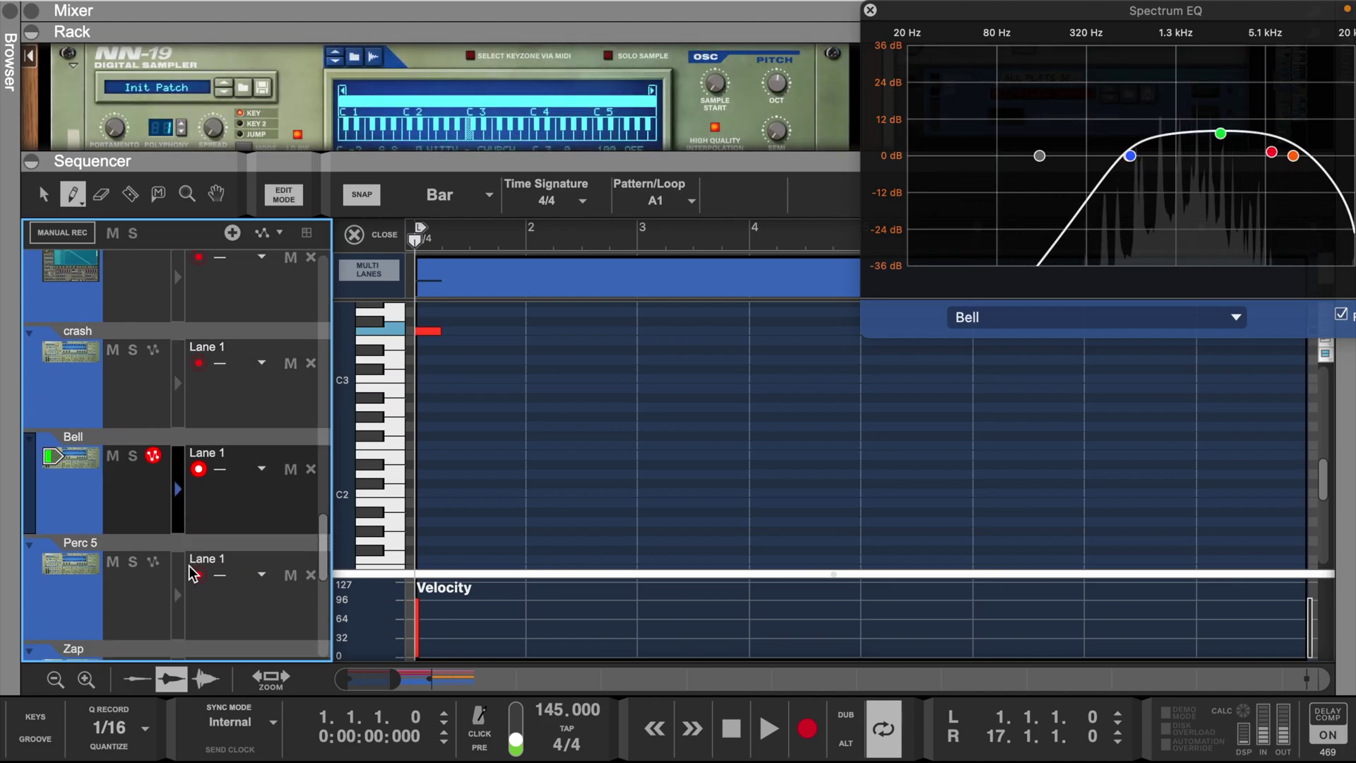
left_click(178, 603)
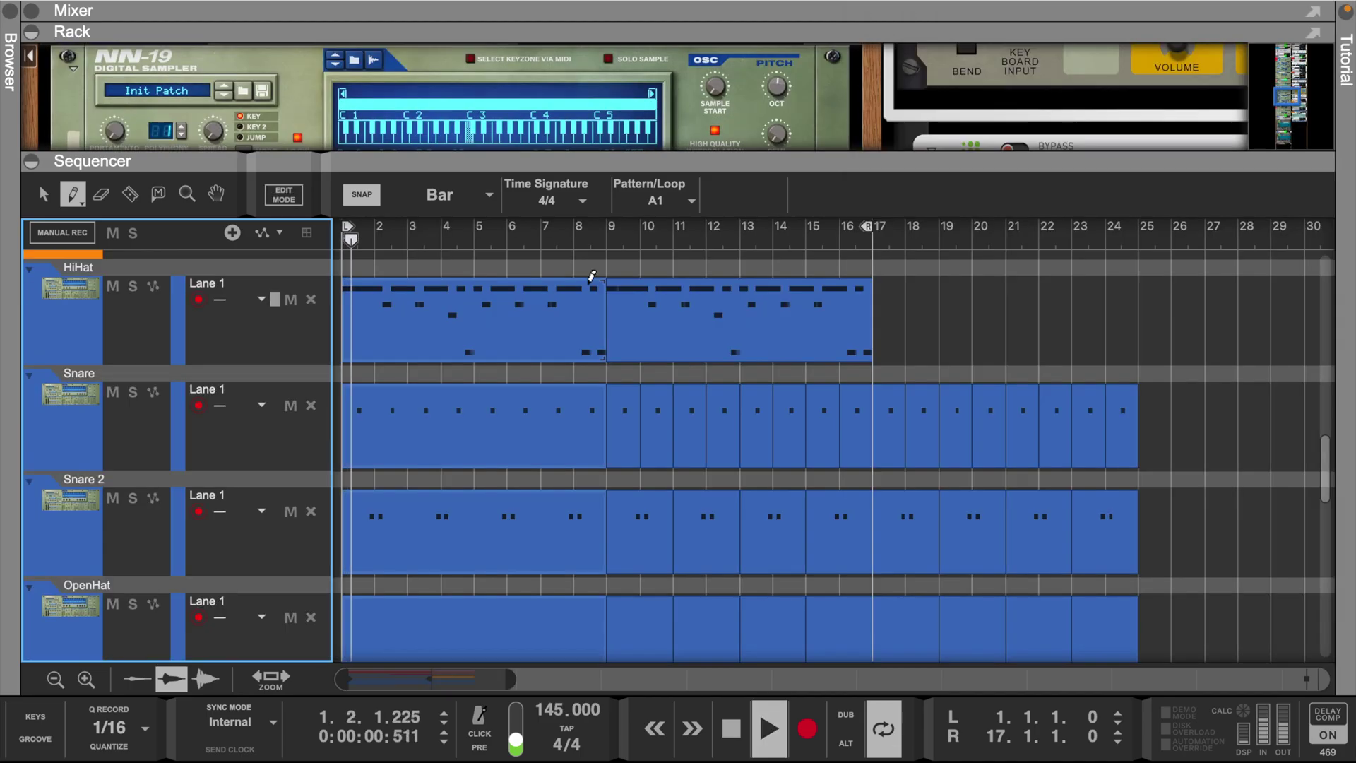
Fit the arrangement's clips across the timeline, unfold the mixer and examine the channel faders and levels during playback.
left_click_drag(513, 680, 487, 687)
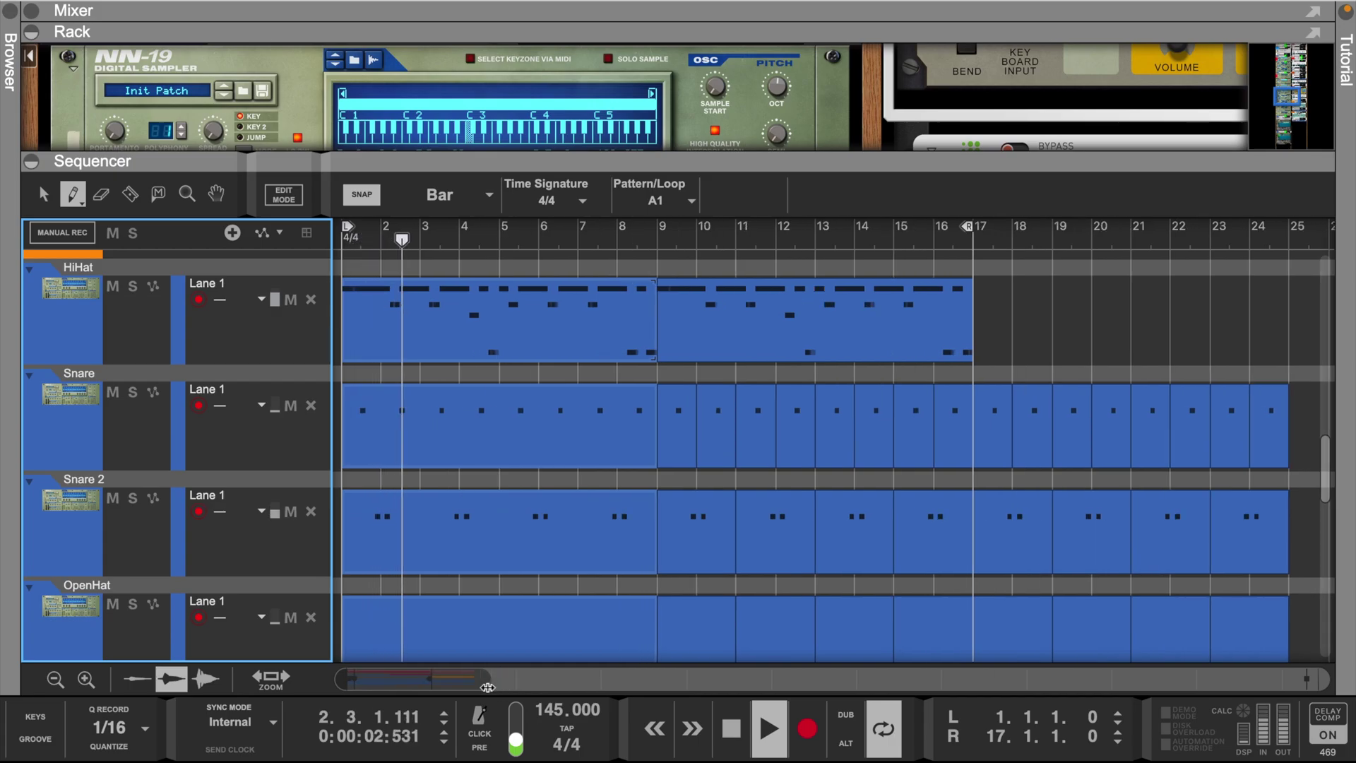
left_click_drag(582, 30, 610, 315)
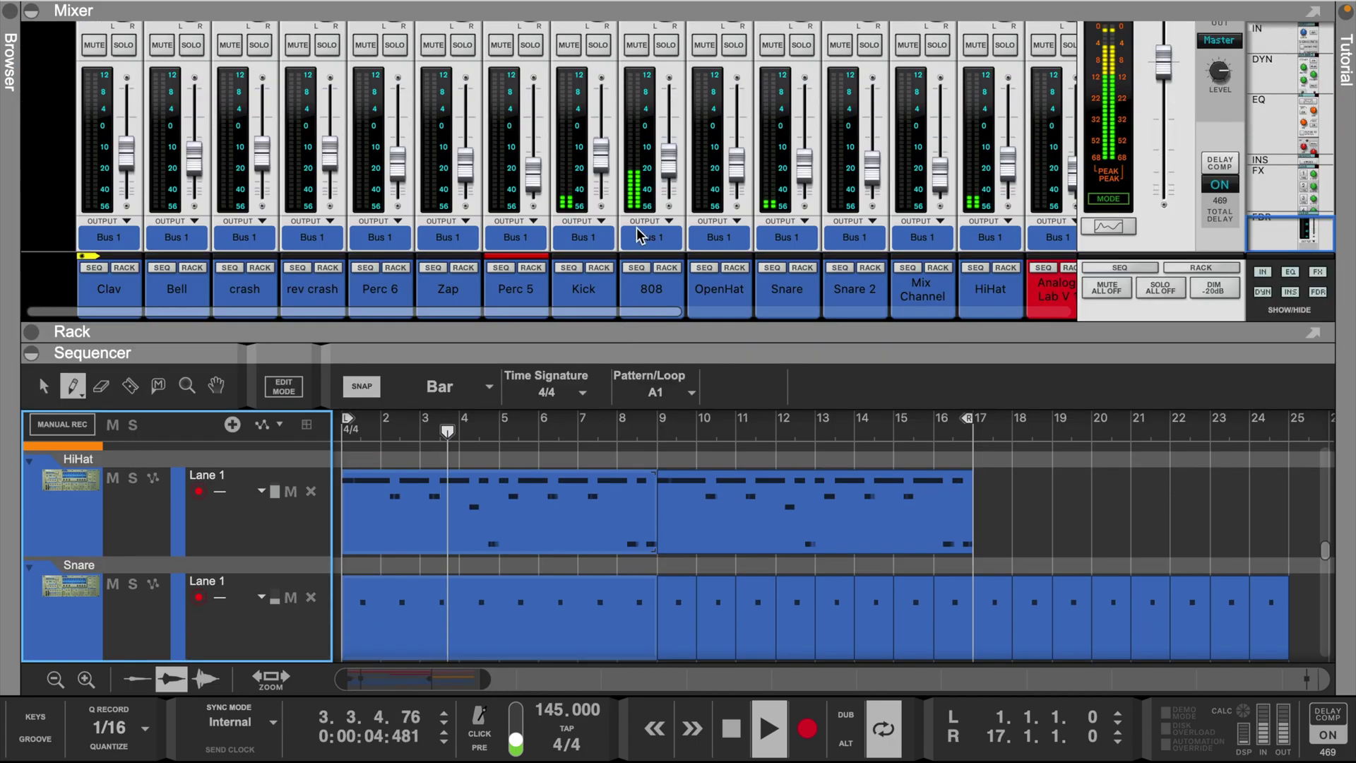
scroll(664, 209, "right", 10)
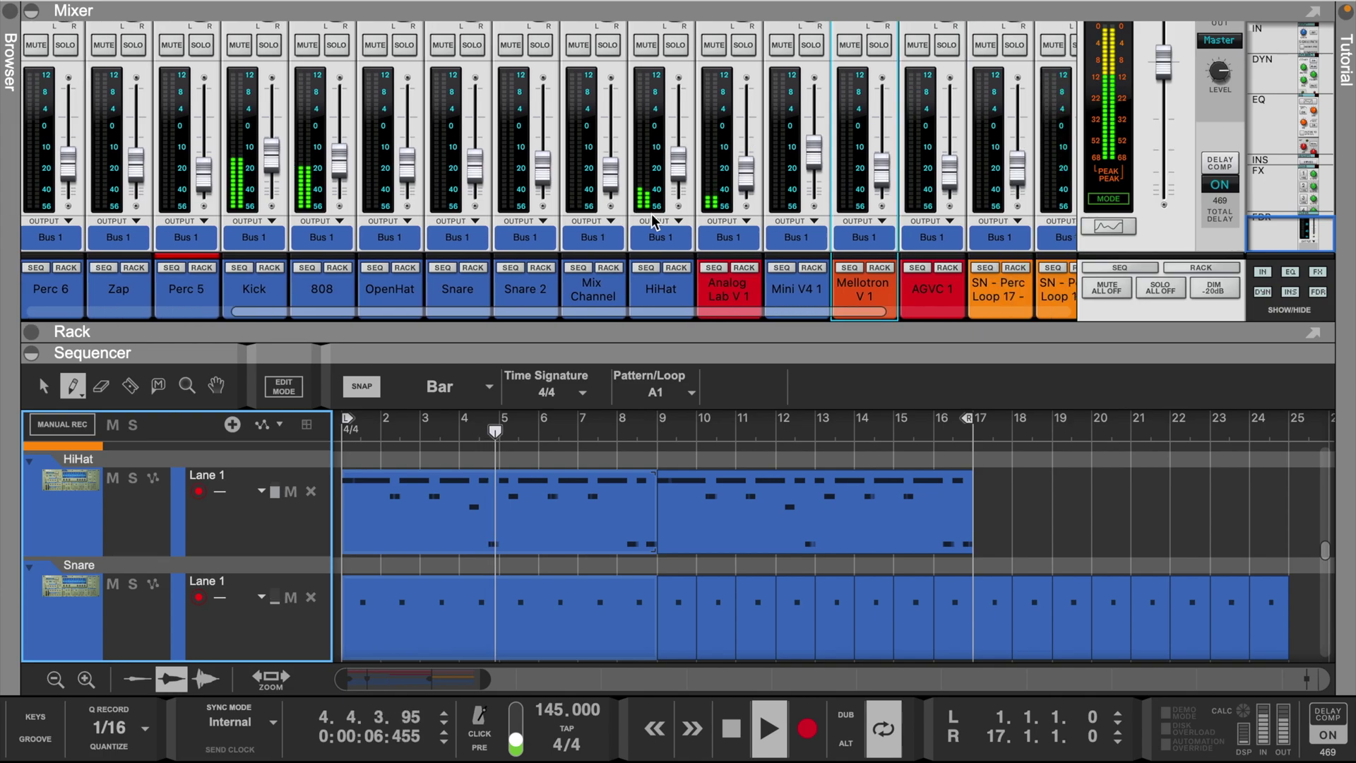
scroll(651, 213, "left", 6)
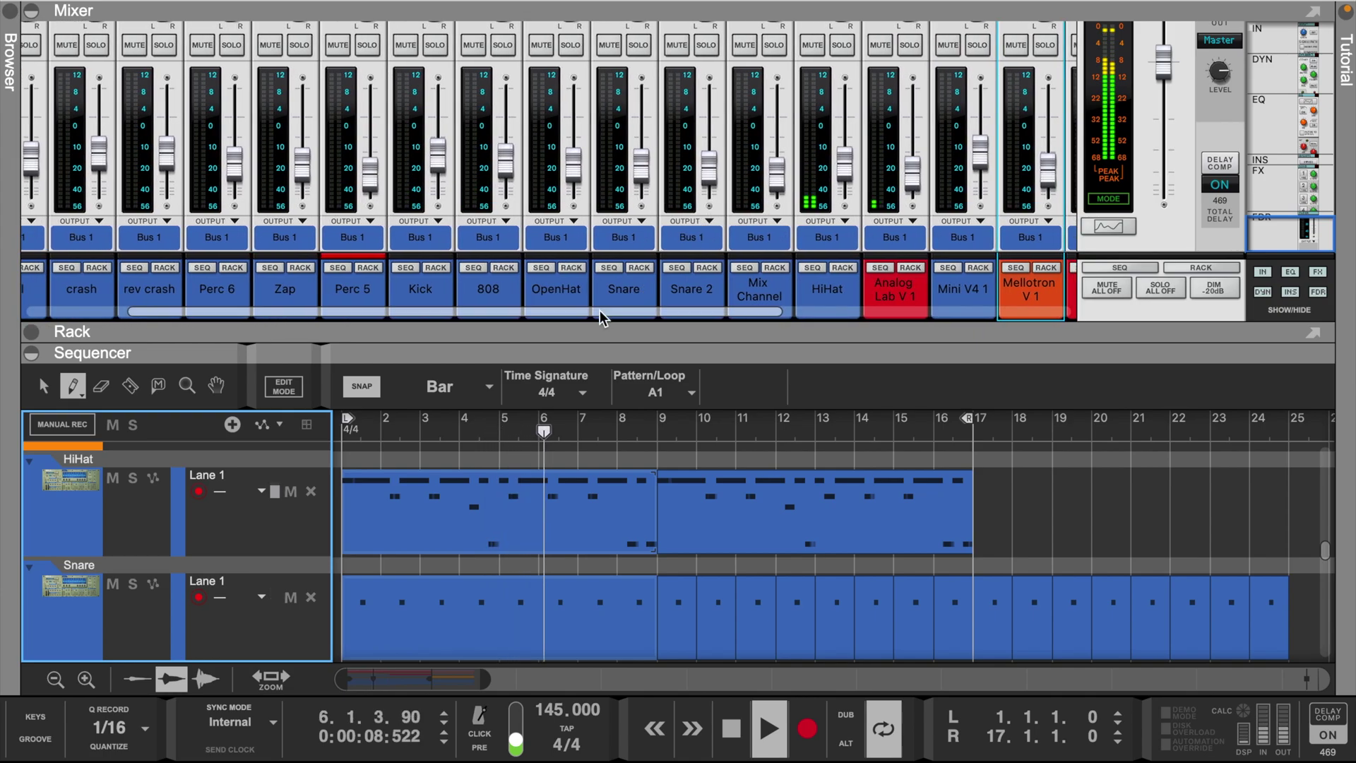
left_click(44, 387)
scroll(899, 562, "down", 2)
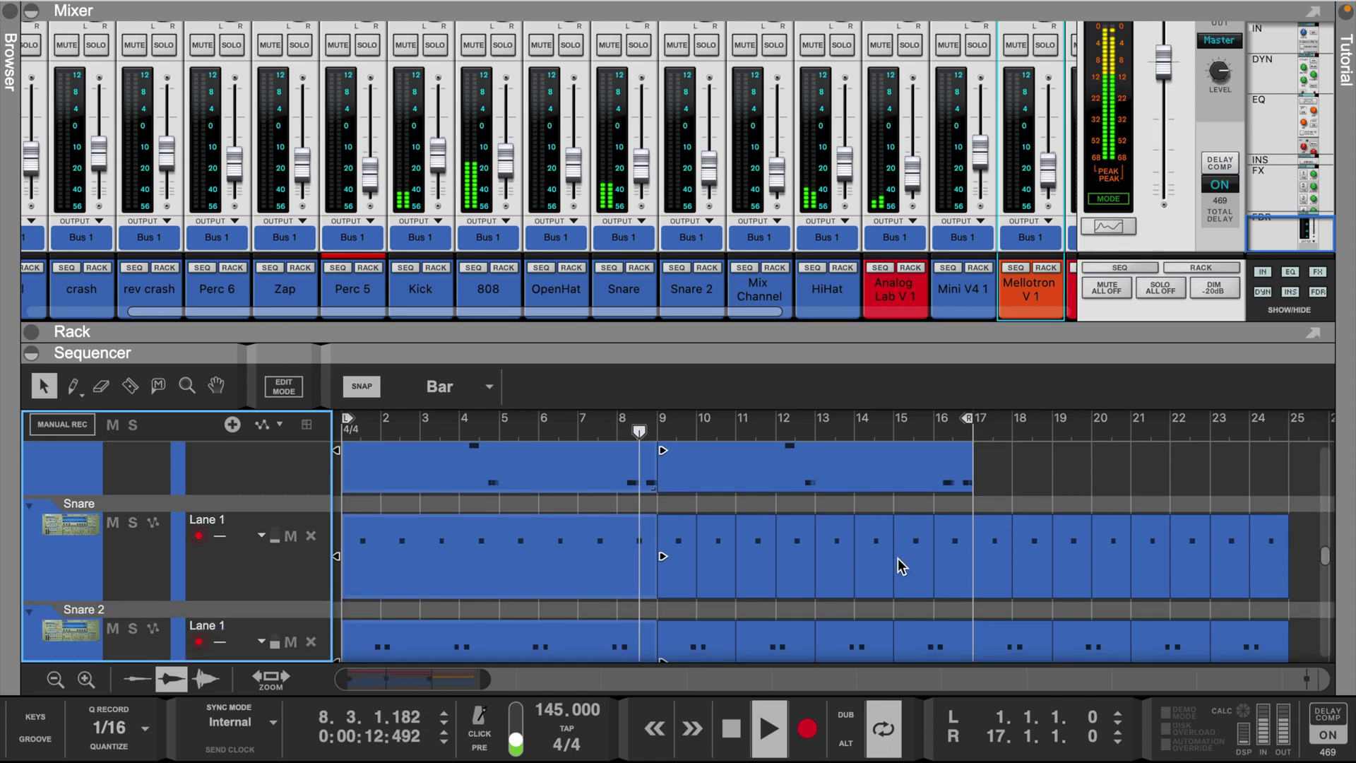
Enlarge the mixer to check the master compressor's threshold, return to the faders and make the sequencer area taller again.
left_click_drag(560, 328, 578, 452)
scroll(1172, 185, "up", 10)
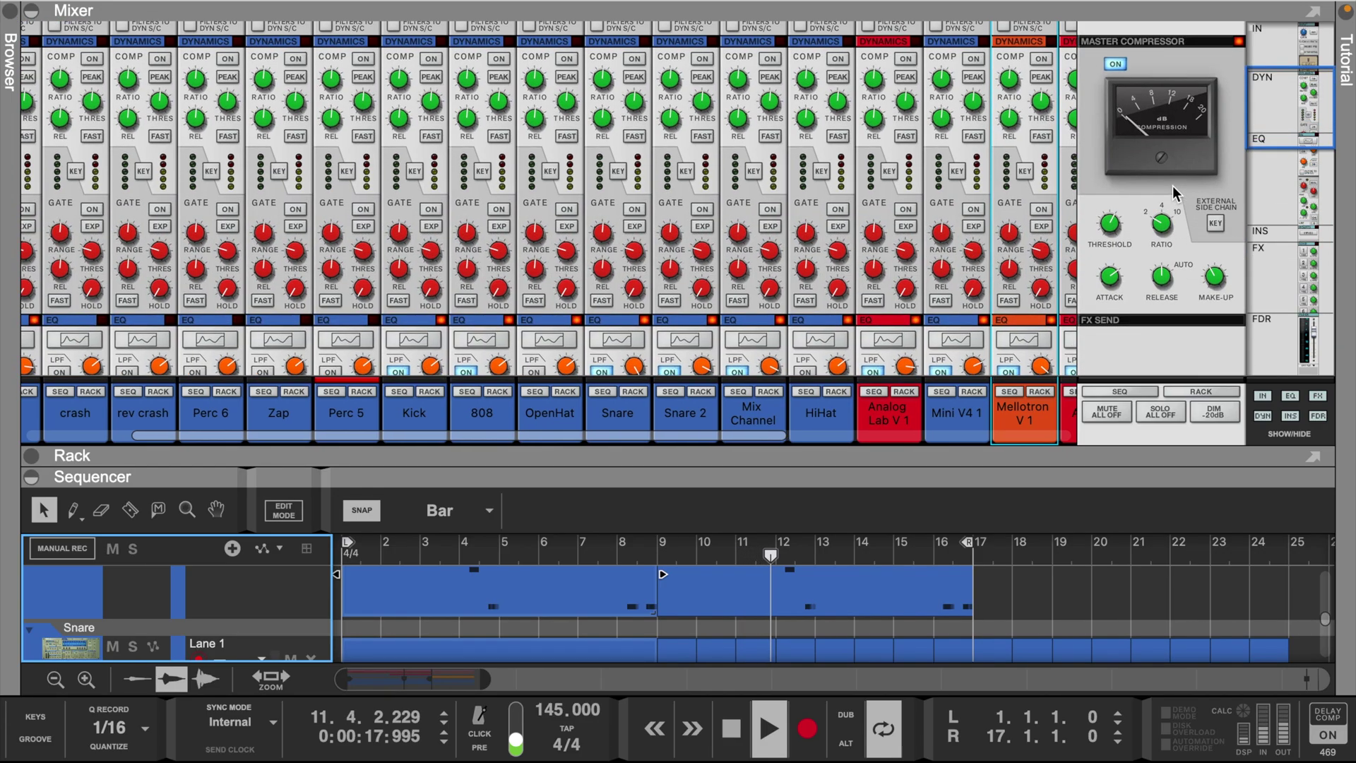
left_click(1115, 227)
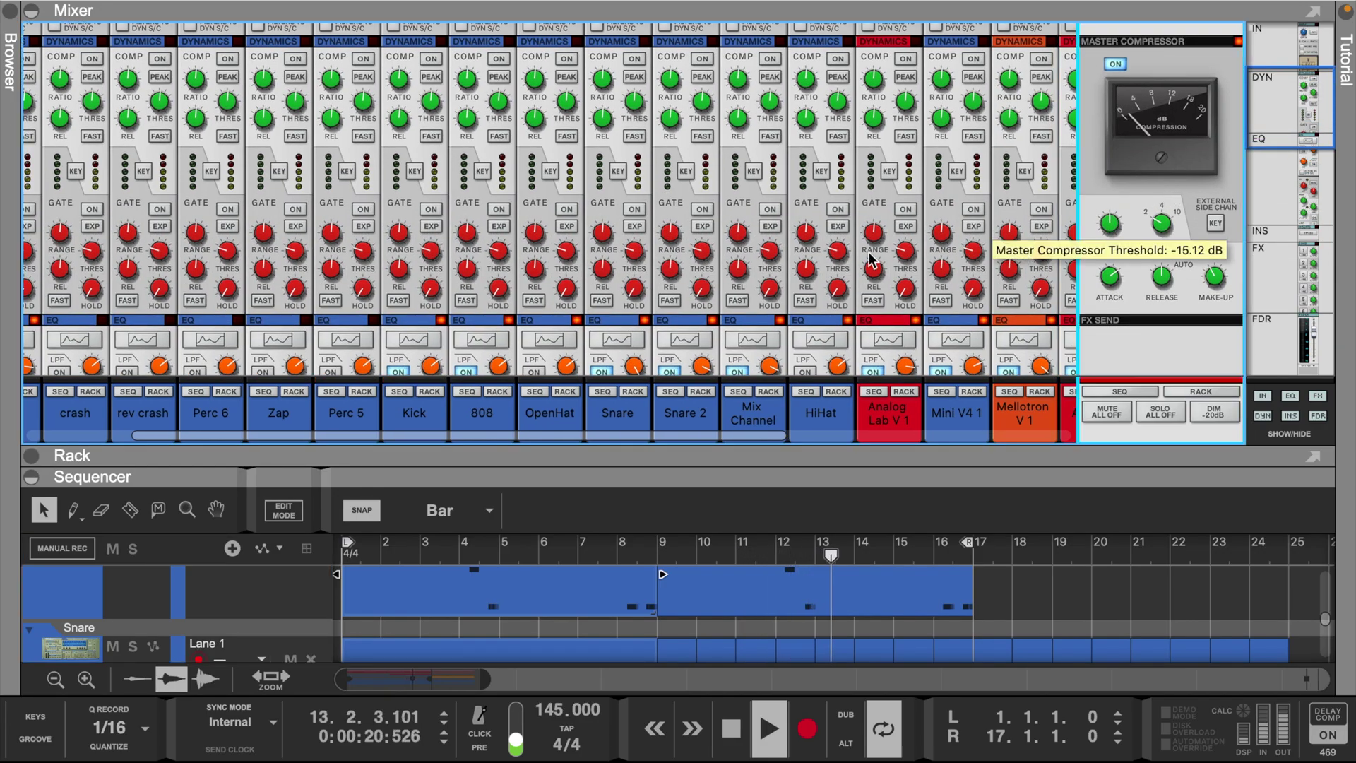
scroll(873, 261, "down", 10)
left_click_drag(956, 475, 944, 289)
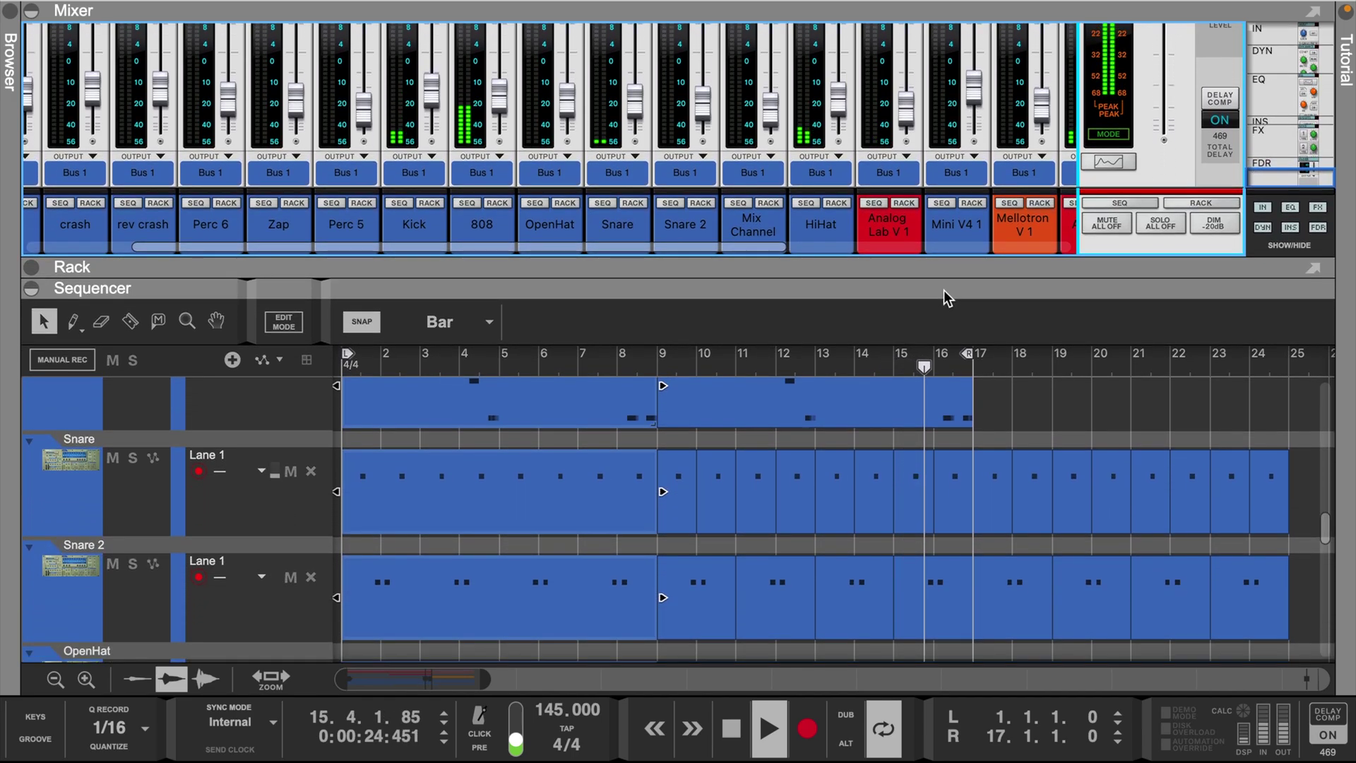
Stop playback and move the loop's right locator to bar 25 so the perc loop clips are included.
scroll(599, 460, "up", 1)
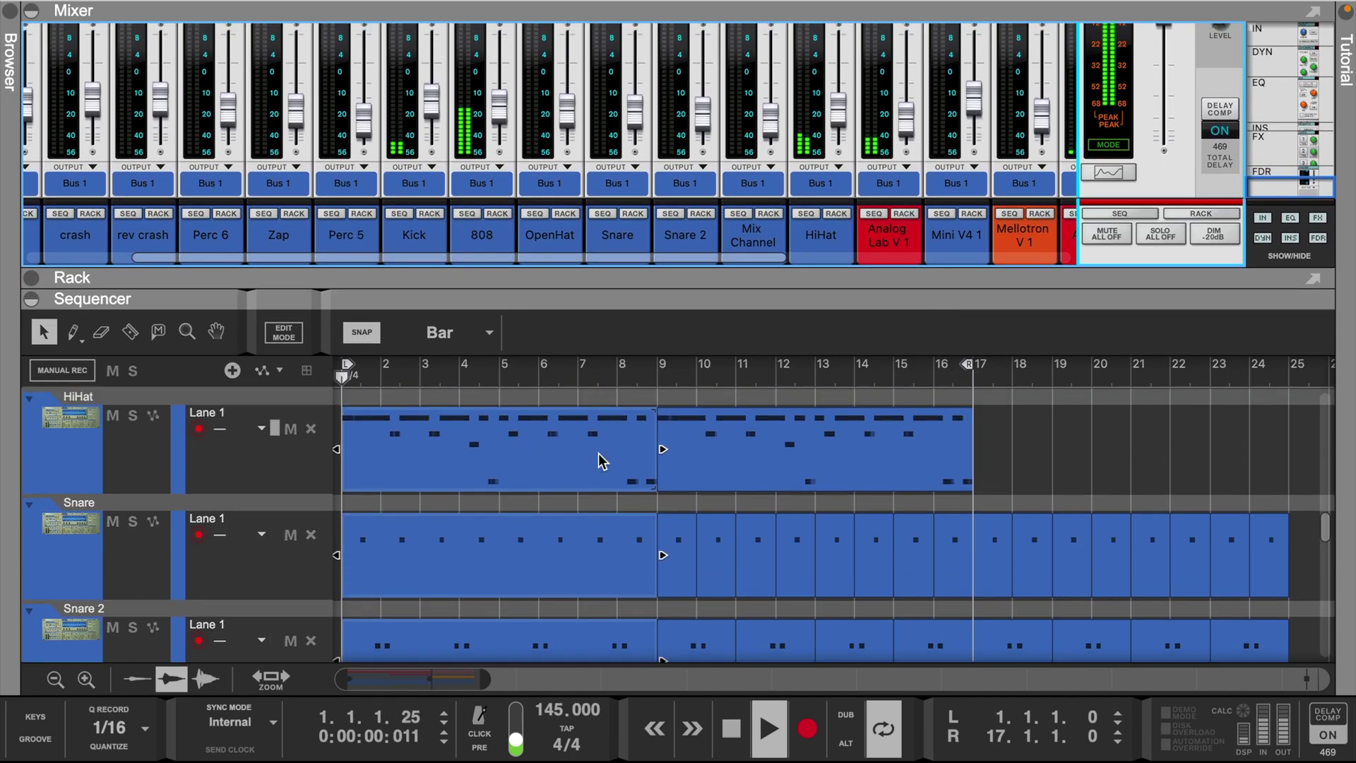
left_click(731, 727)
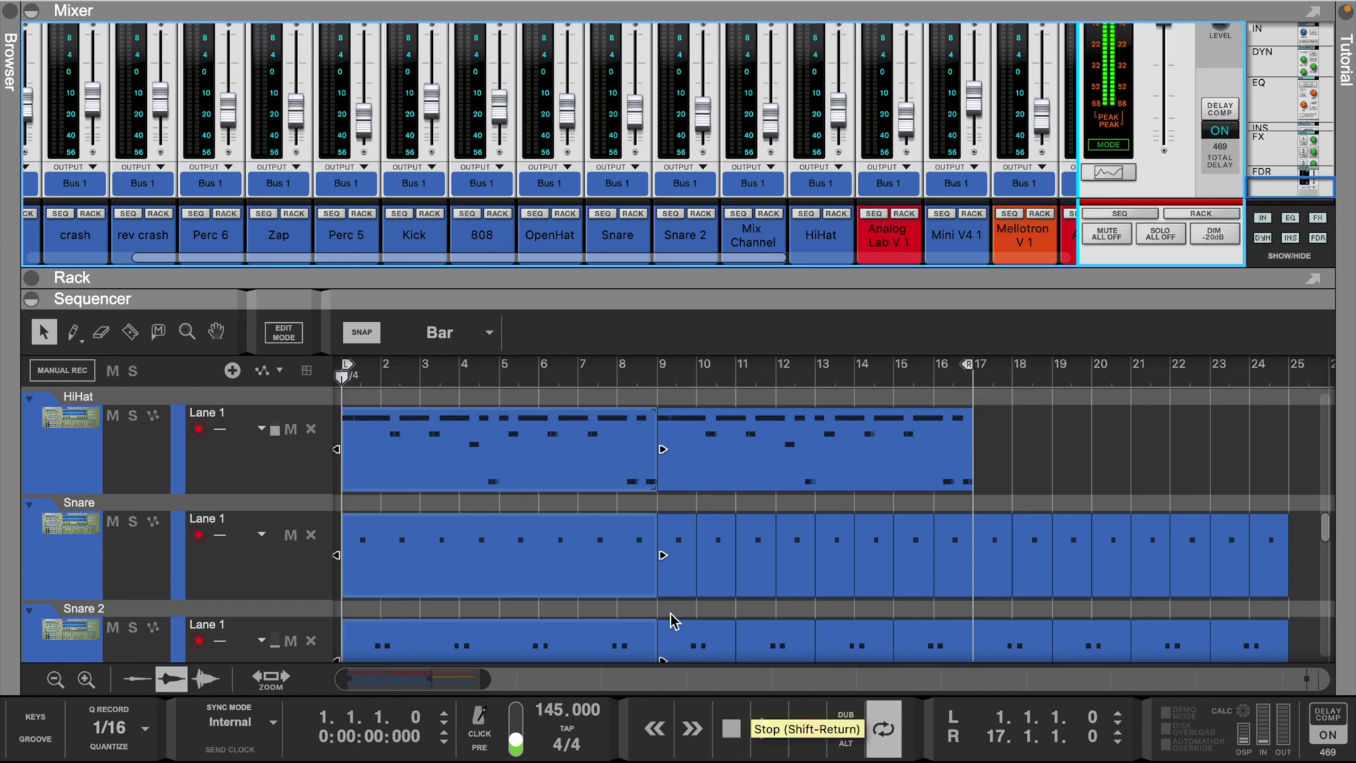
scroll(636, 433, "down", 5)
scroll(635, 433, "right", 5)
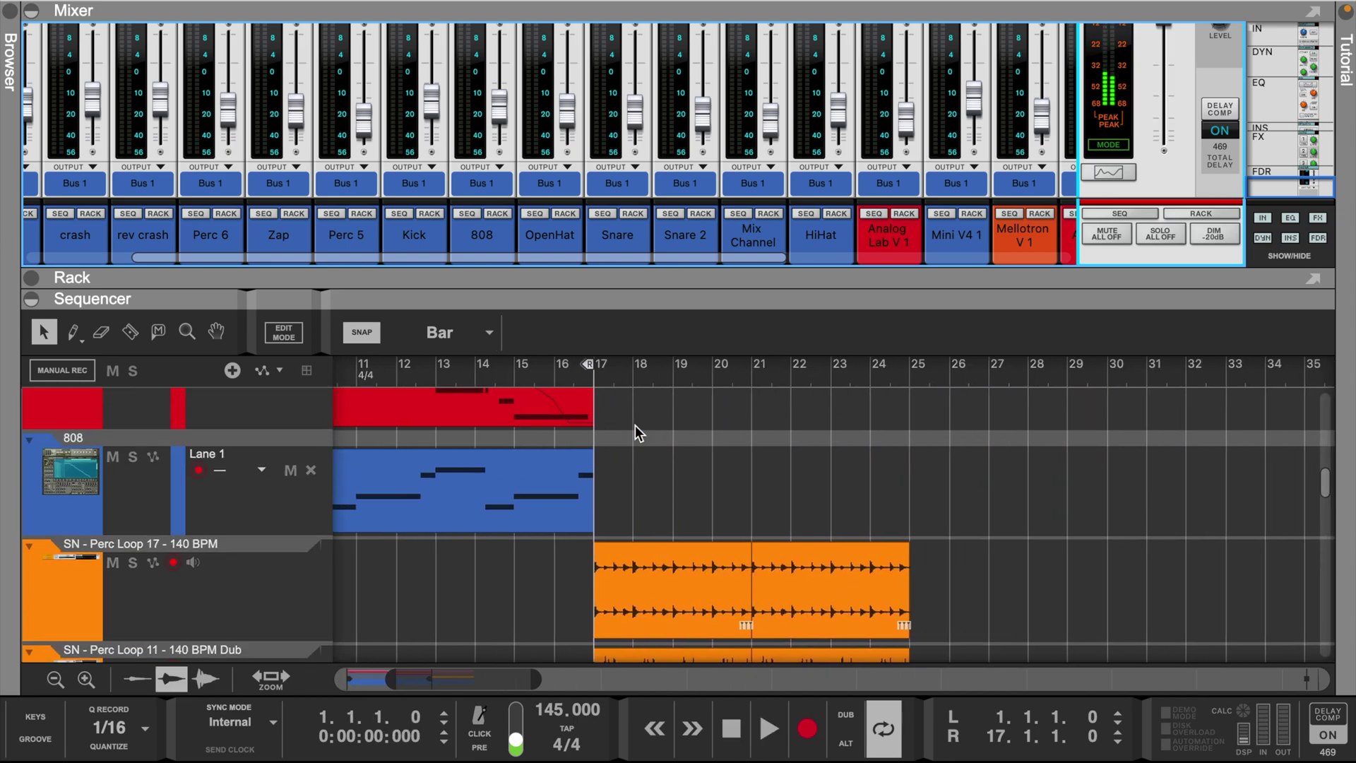
left_click_drag(548, 369, 857, 388)
scroll(345, 363, "left", 5)
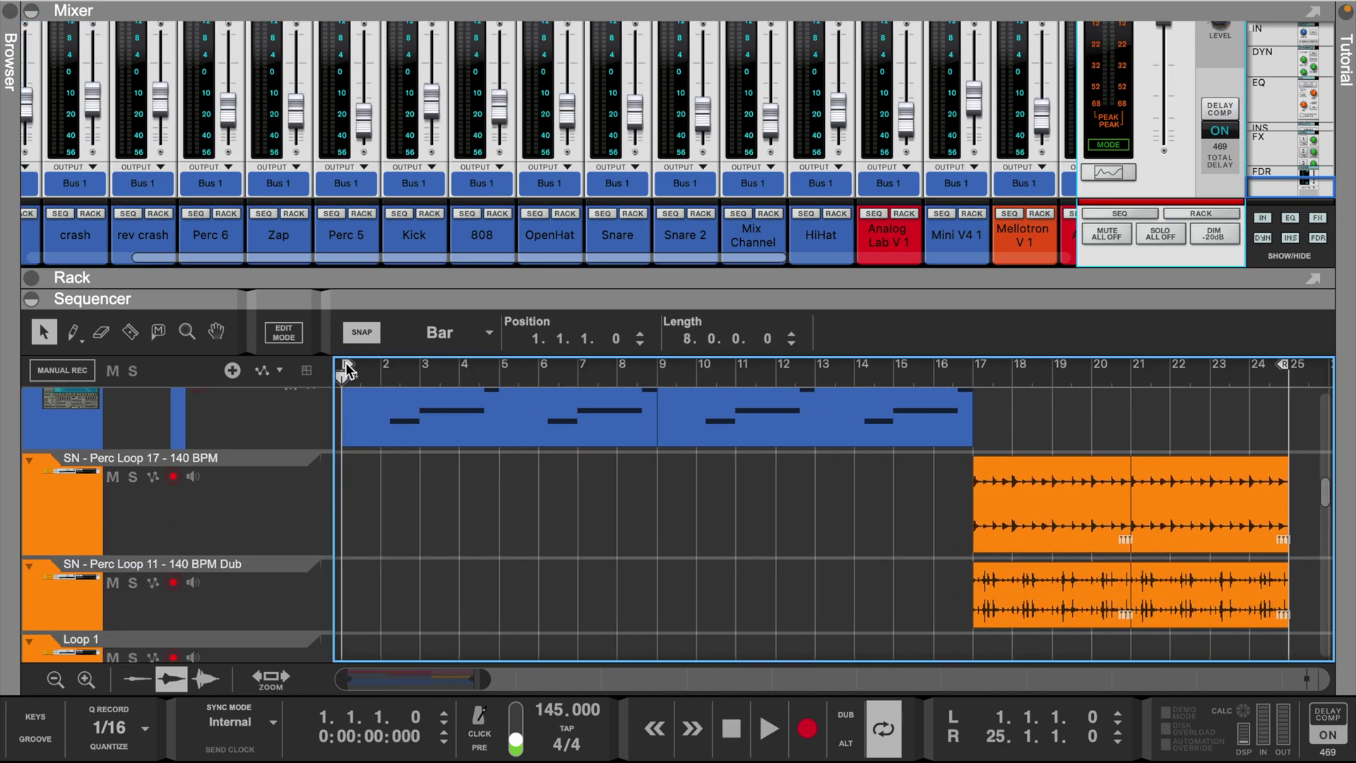
Move the left locator to bar 17 and play the SN - Perc Loop 17 and SN - Perc Loop 11 tracks in solo.
left_click_drag(356, 682, 431, 679)
left_click(257, 520)
left_click(14, 506)
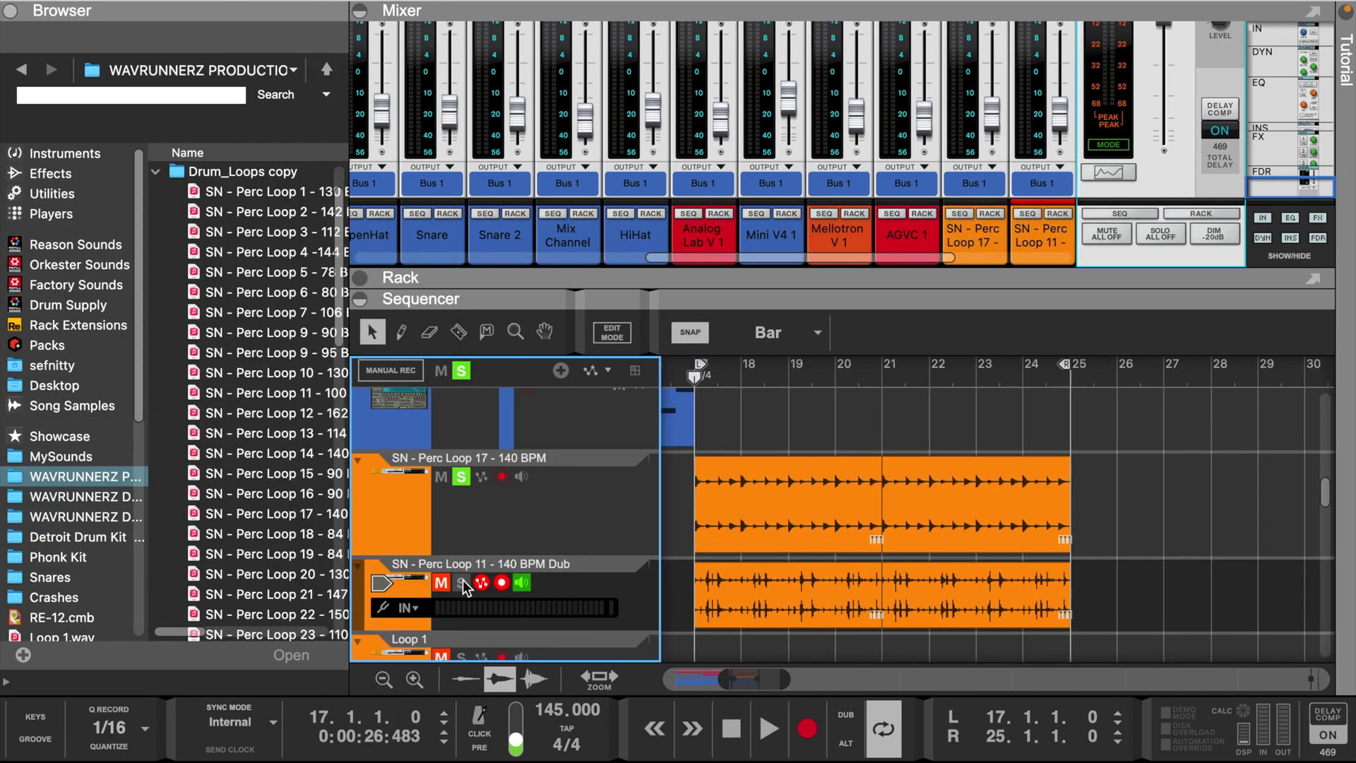
key("space")
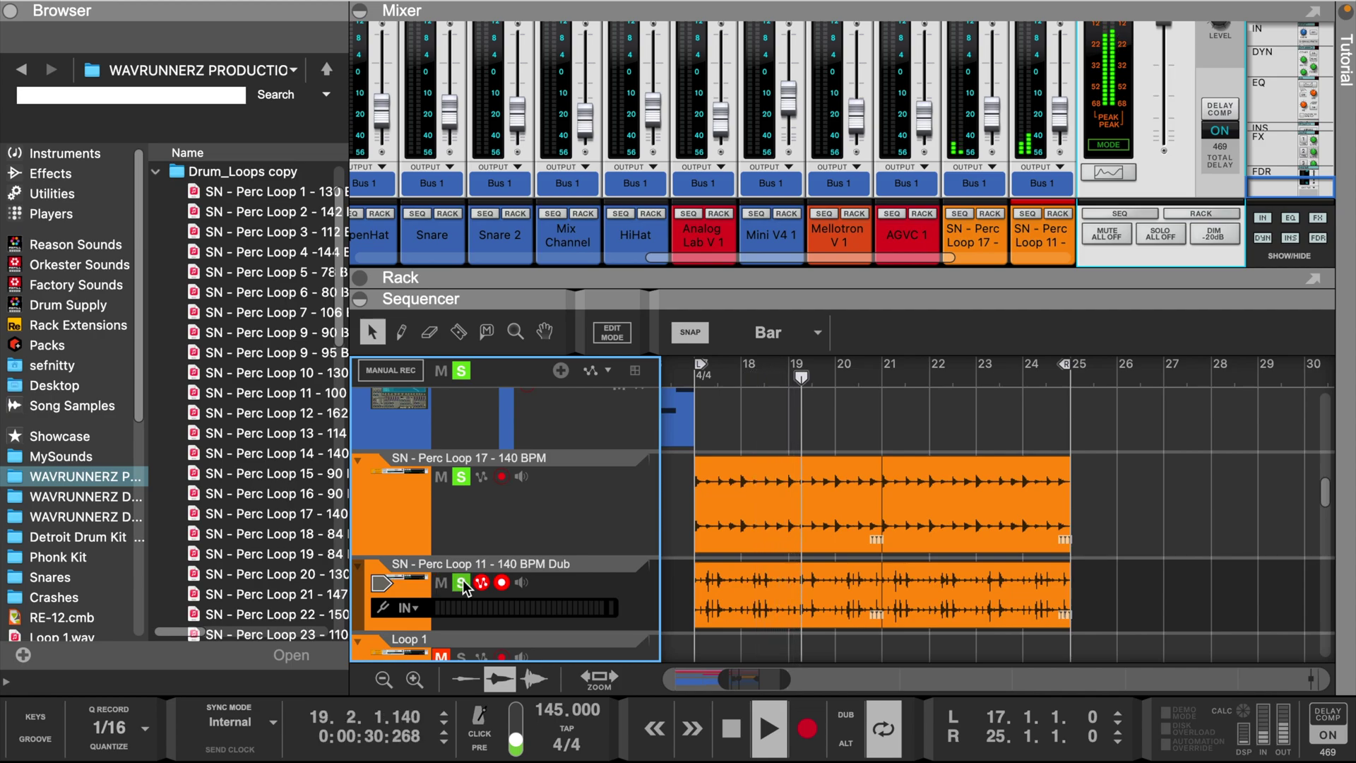
Enlarge the mixer to check the two perc loop channels' faders and levels, and clear all track solos to hear the full mix.
left_click(757, 250)
left_click_drag(946, 286, 946, 355)
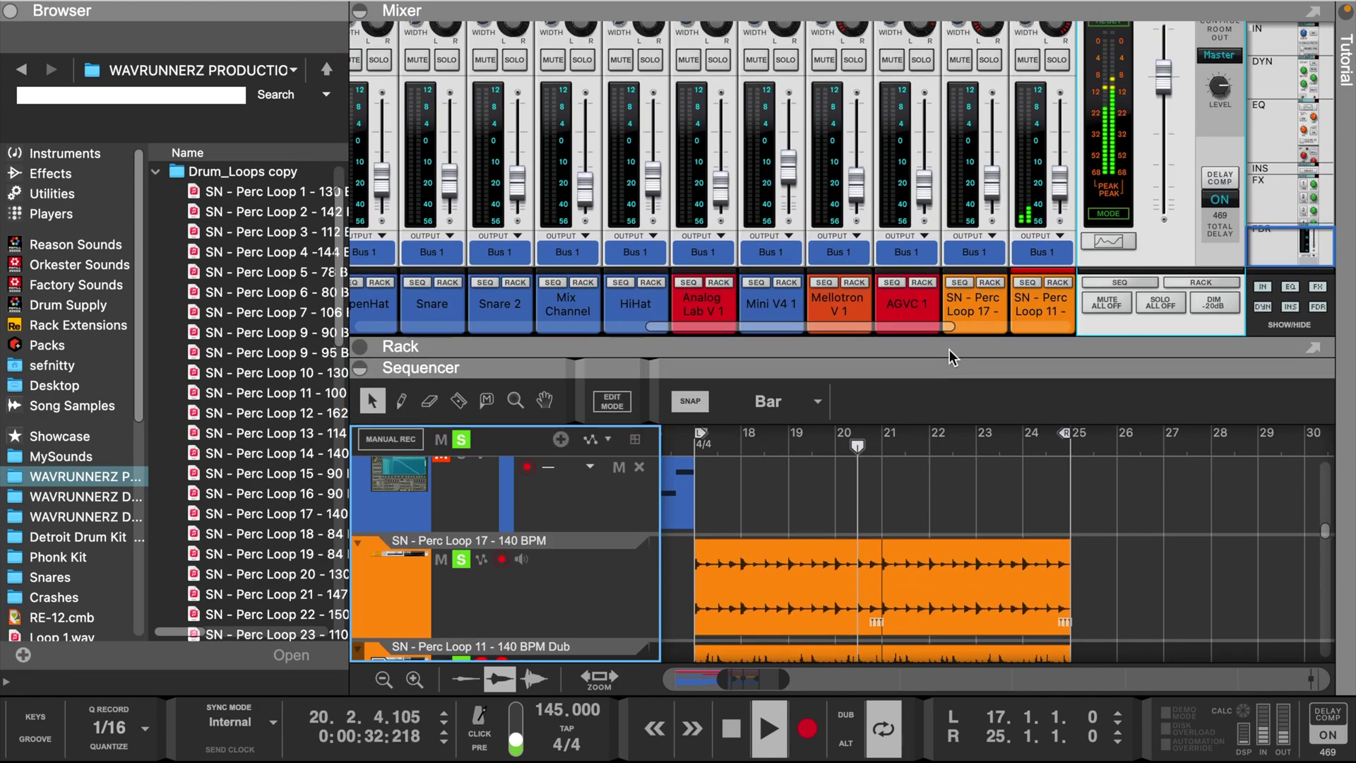
scroll(903, 95, "right", 3)
left_click(841, 82)
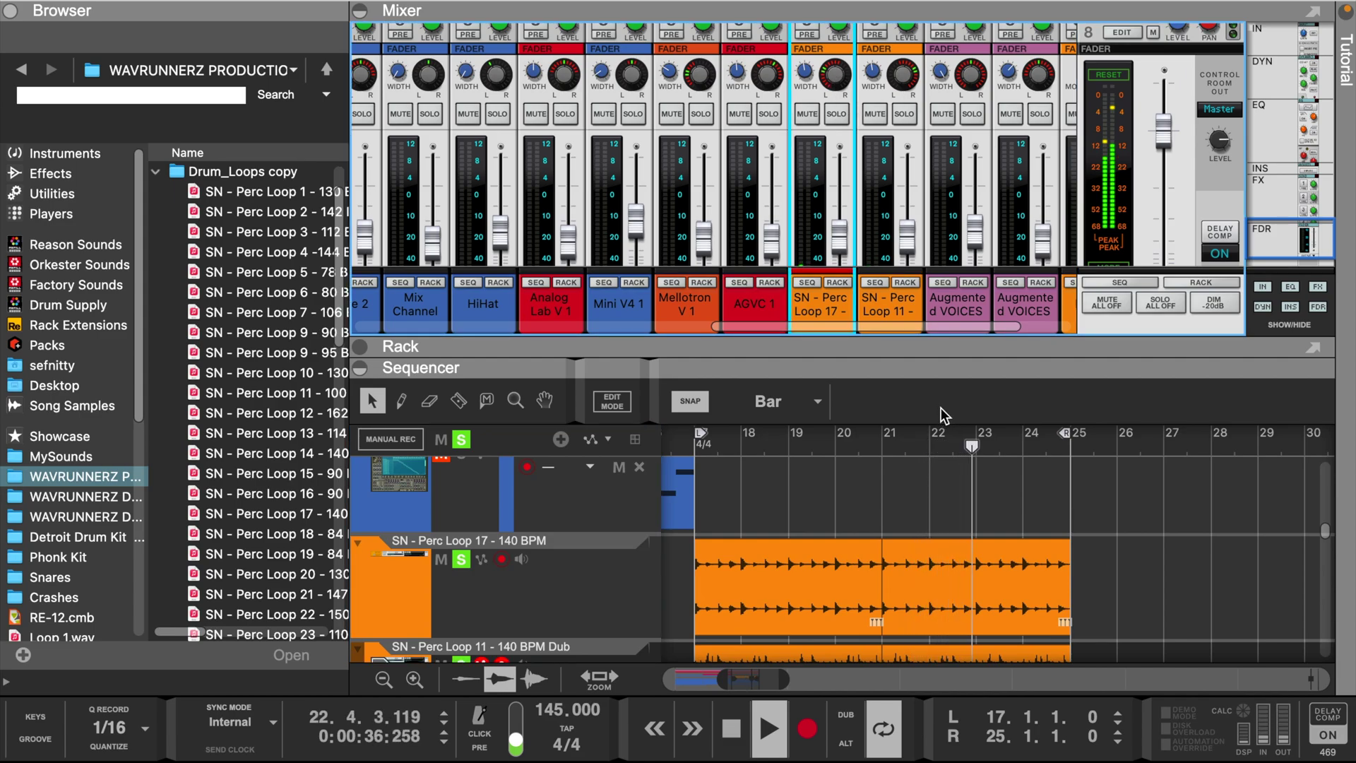
left_click(462, 441)
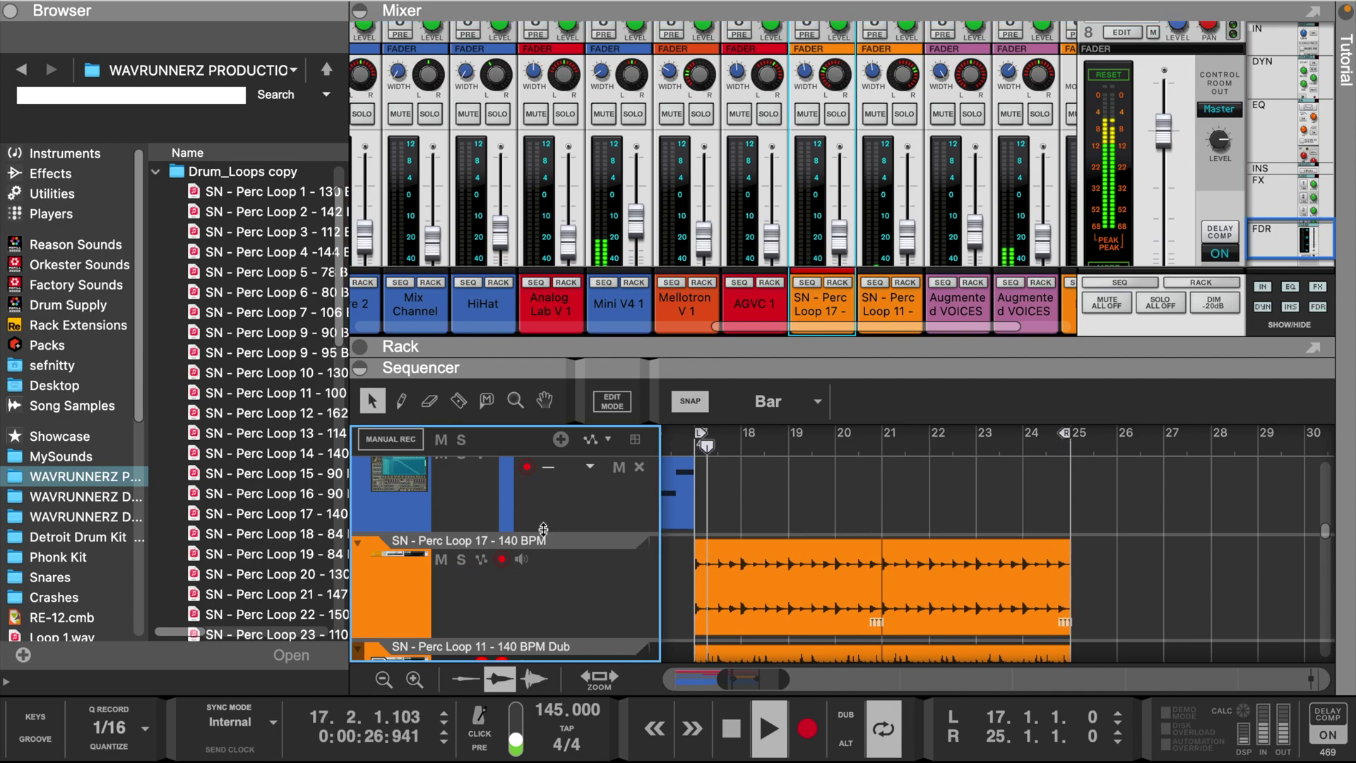
scroll(779, 574, "down", 1)
scroll(798, 134, "down", 2)
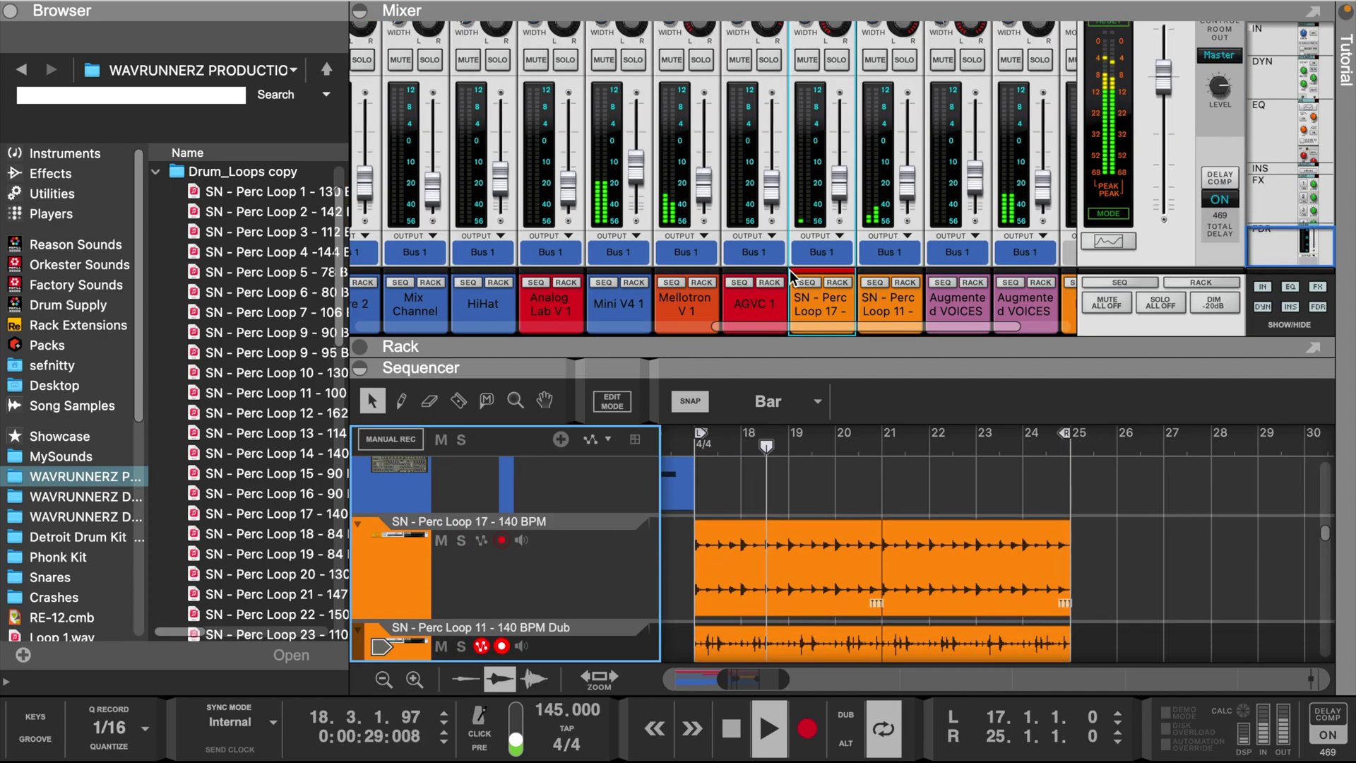
Set the left locator back to bar 1 and reduce the sequencer's track heights to the minimum.
left_click_drag(723, 683, 645, 688)
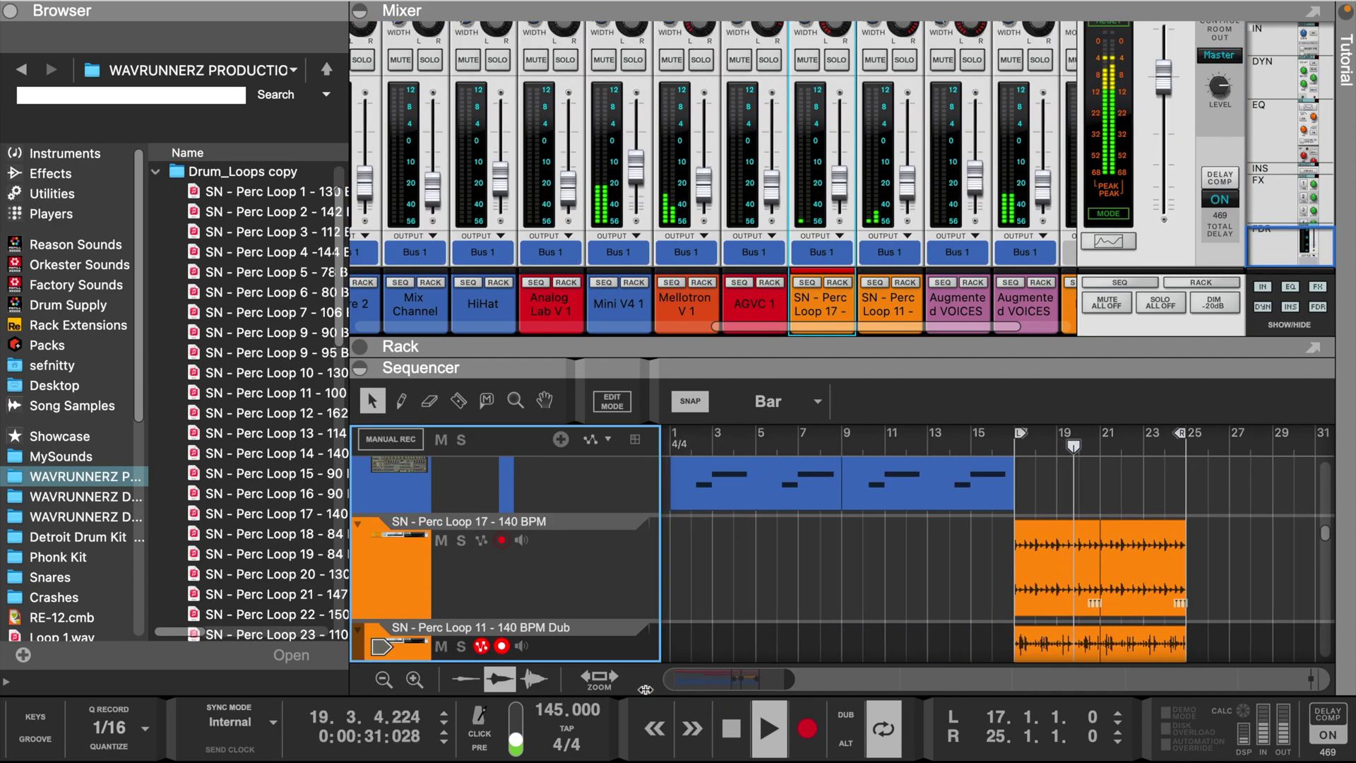
left_click_drag(1022, 436, 591, 437)
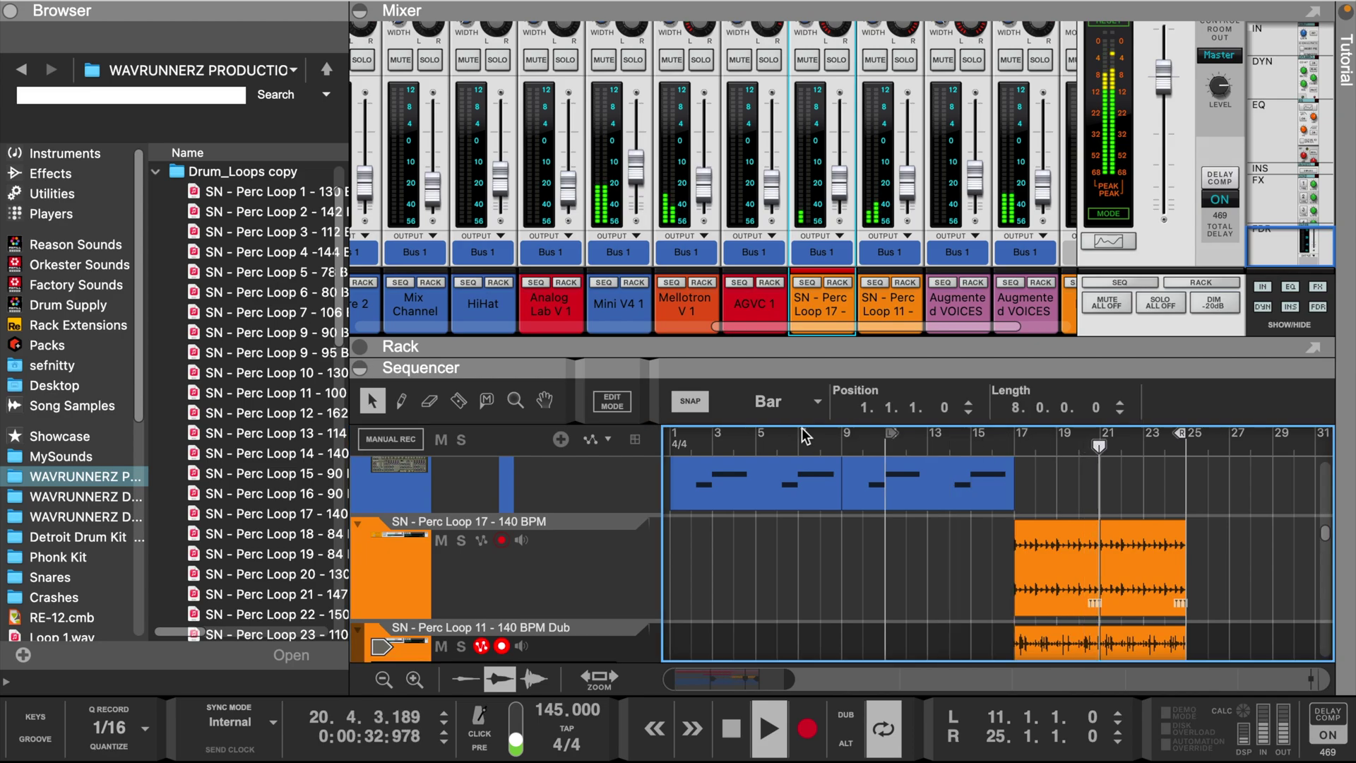
left_click(382, 681)
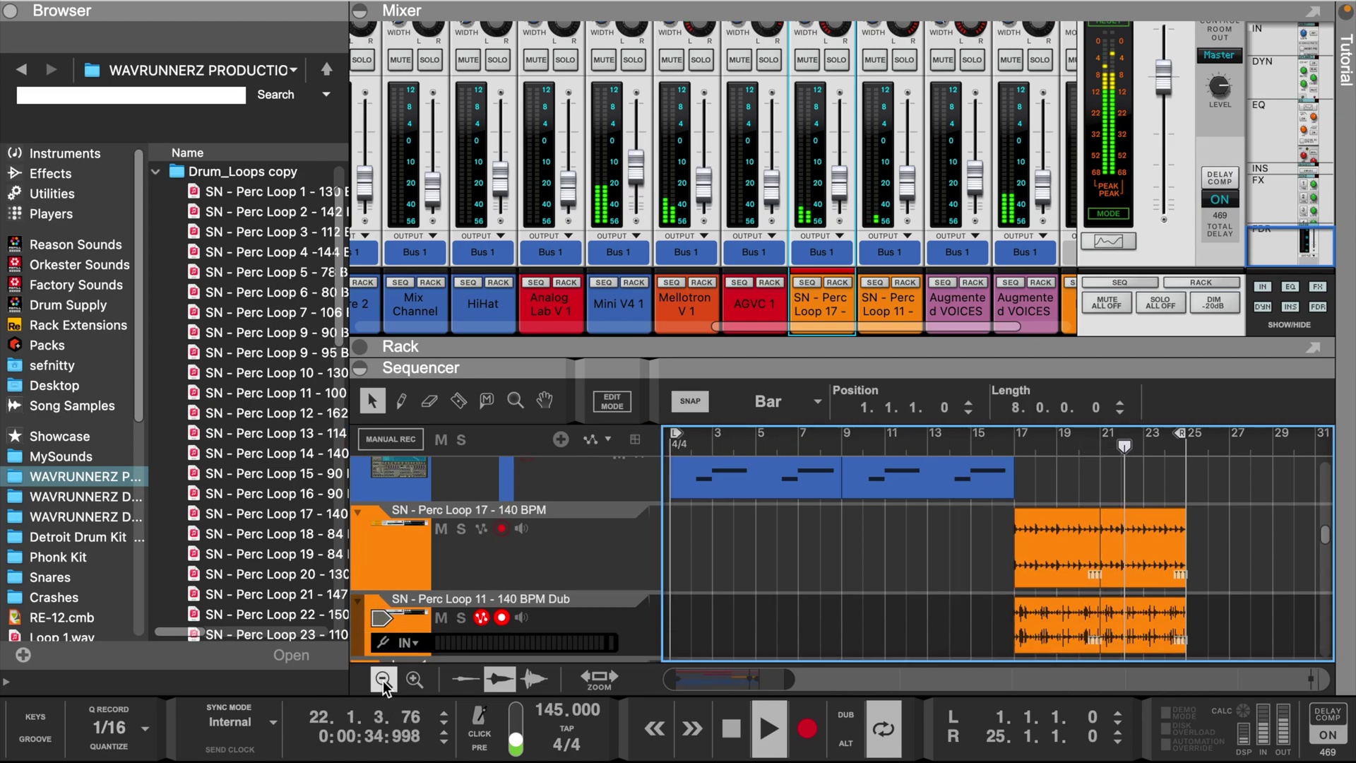
left_click(382, 682)
left_click(383, 682)
left_click(383, 681)
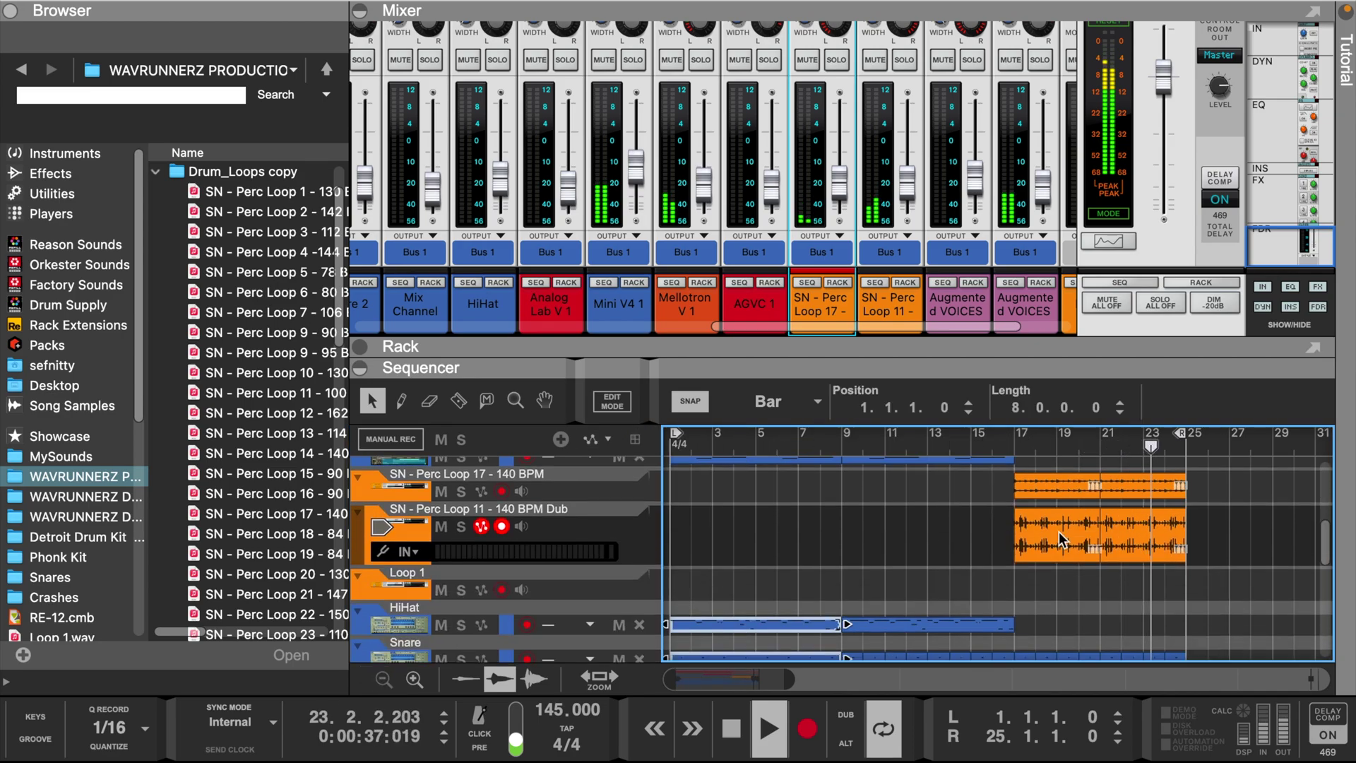
Look through the drum and percussion clips across bars 1 to 25 while checking the mixer levels, and make the sequencer area taller.
scroll(991, 531, "up", 10)
scroll(992, 531, "down", 10)
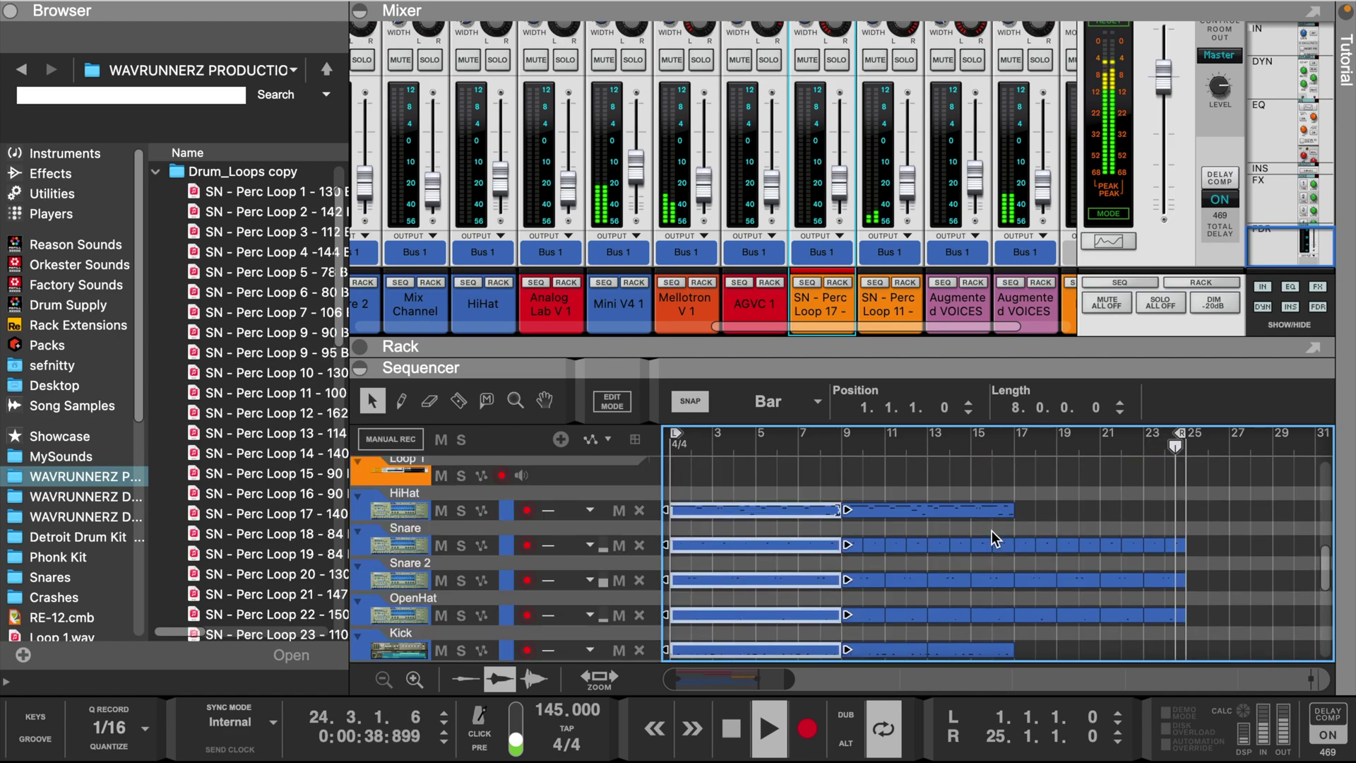
left_click(869, 590)
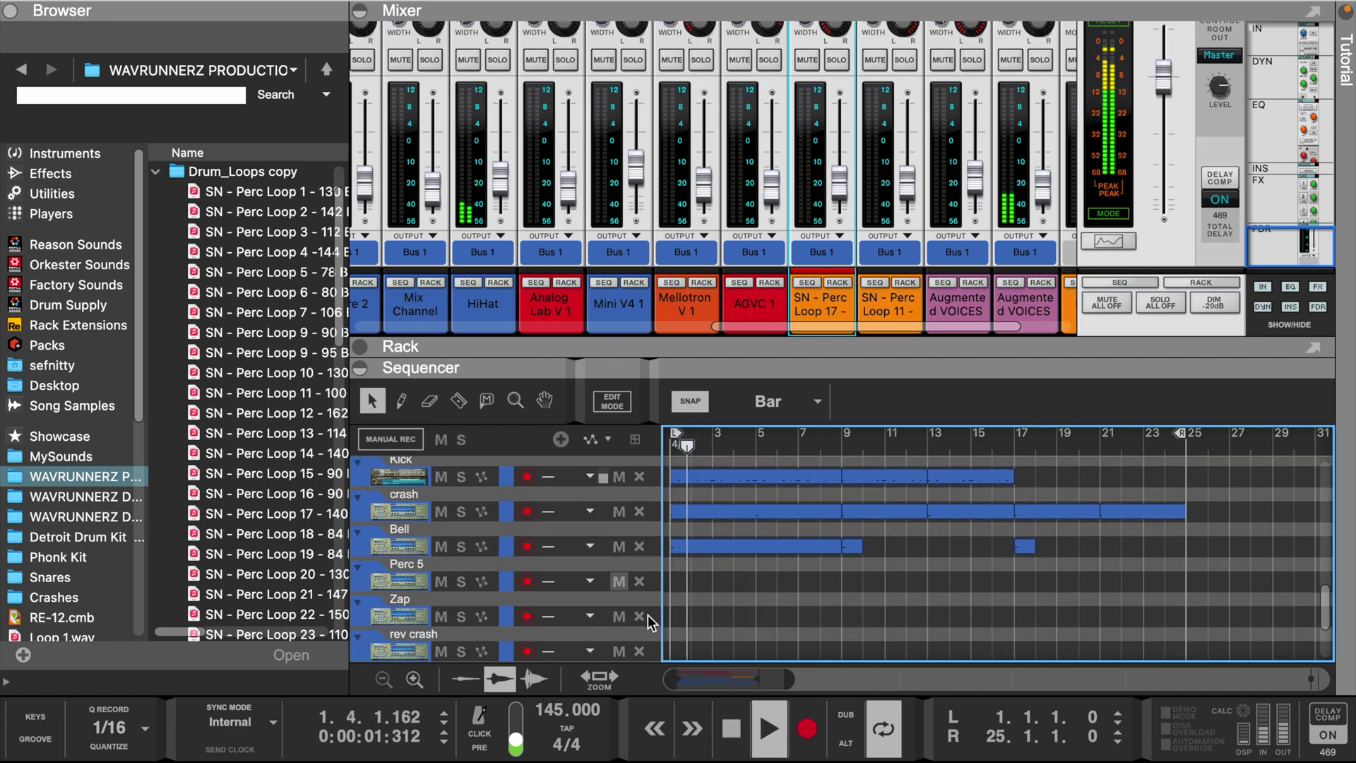
left_click_drag(789, 682, 772, 684)
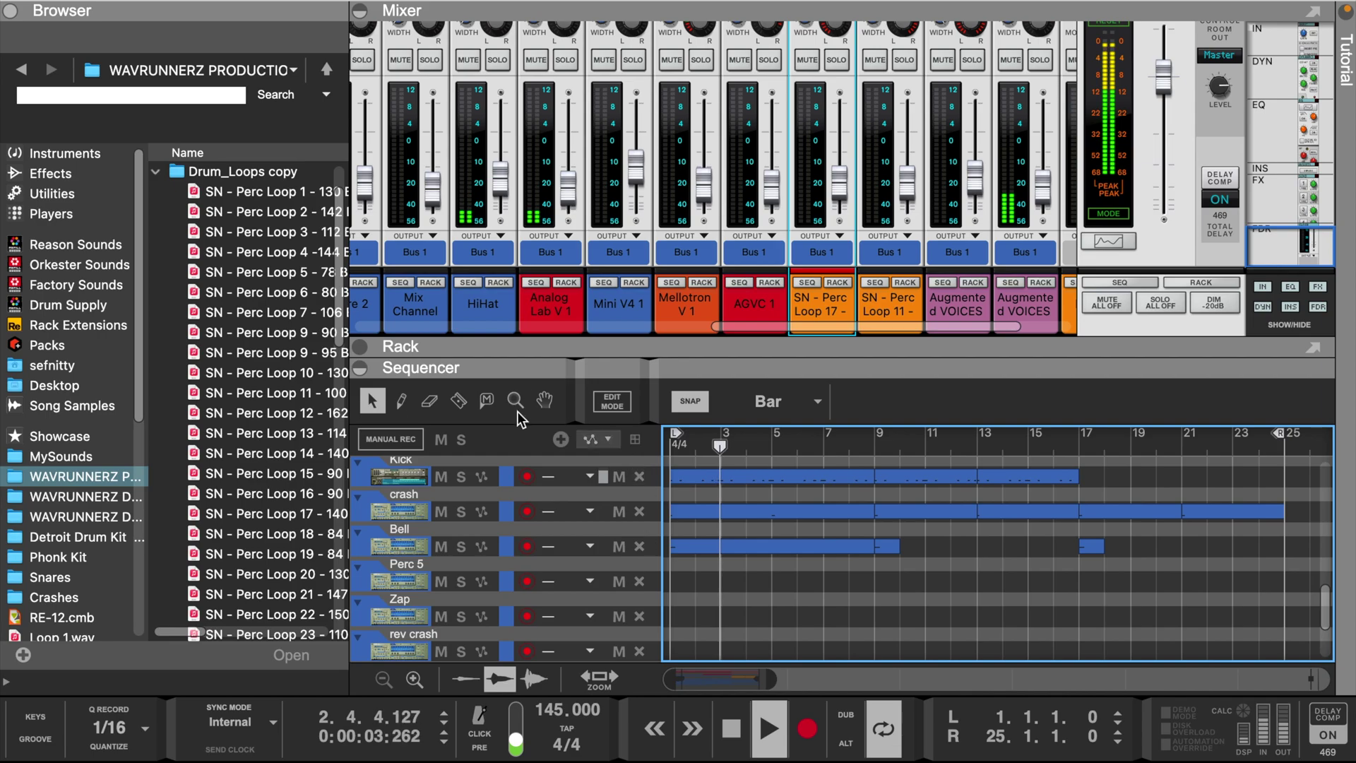
left_click_drag(867, 342, 905, 394)
scroll(861, 613, "up", 3)
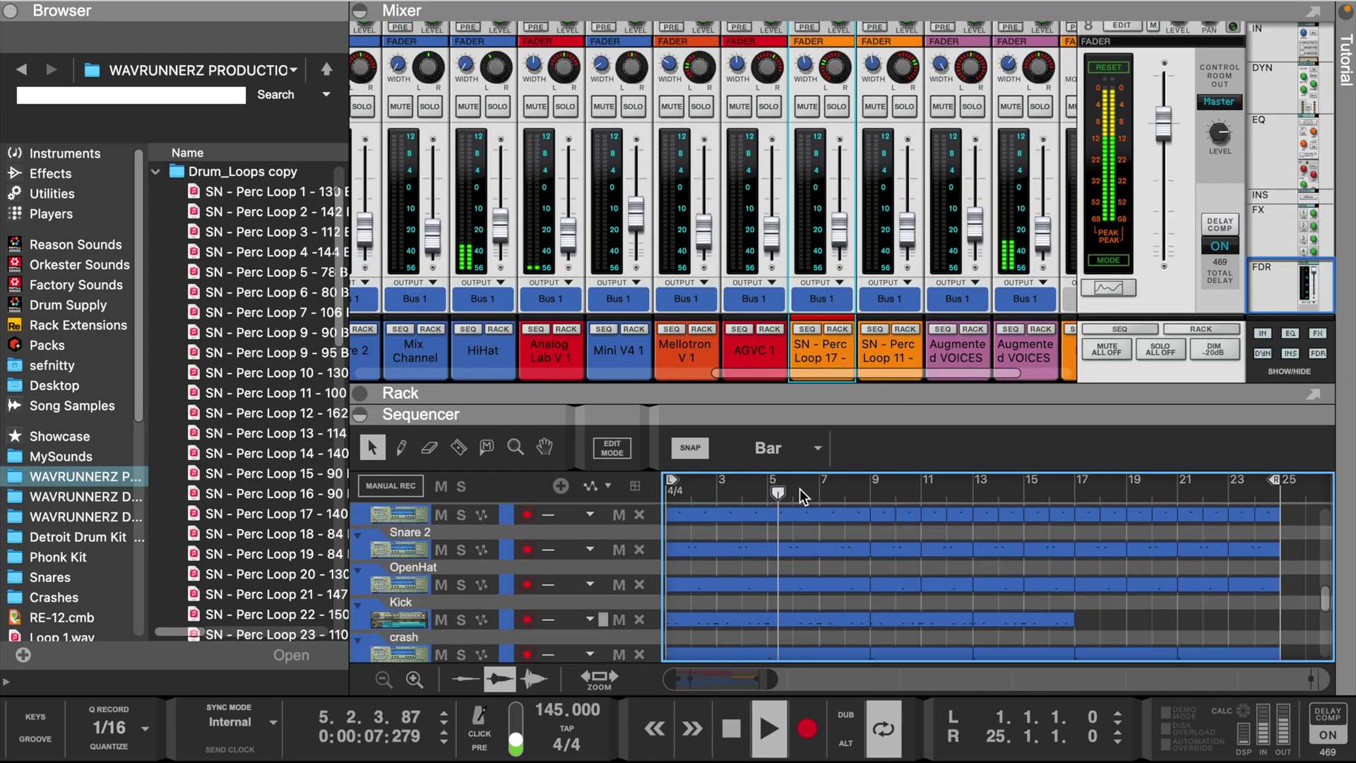
left_click_drag(793, 421, 801, 231)
scroll(877, 446, "up", 5)
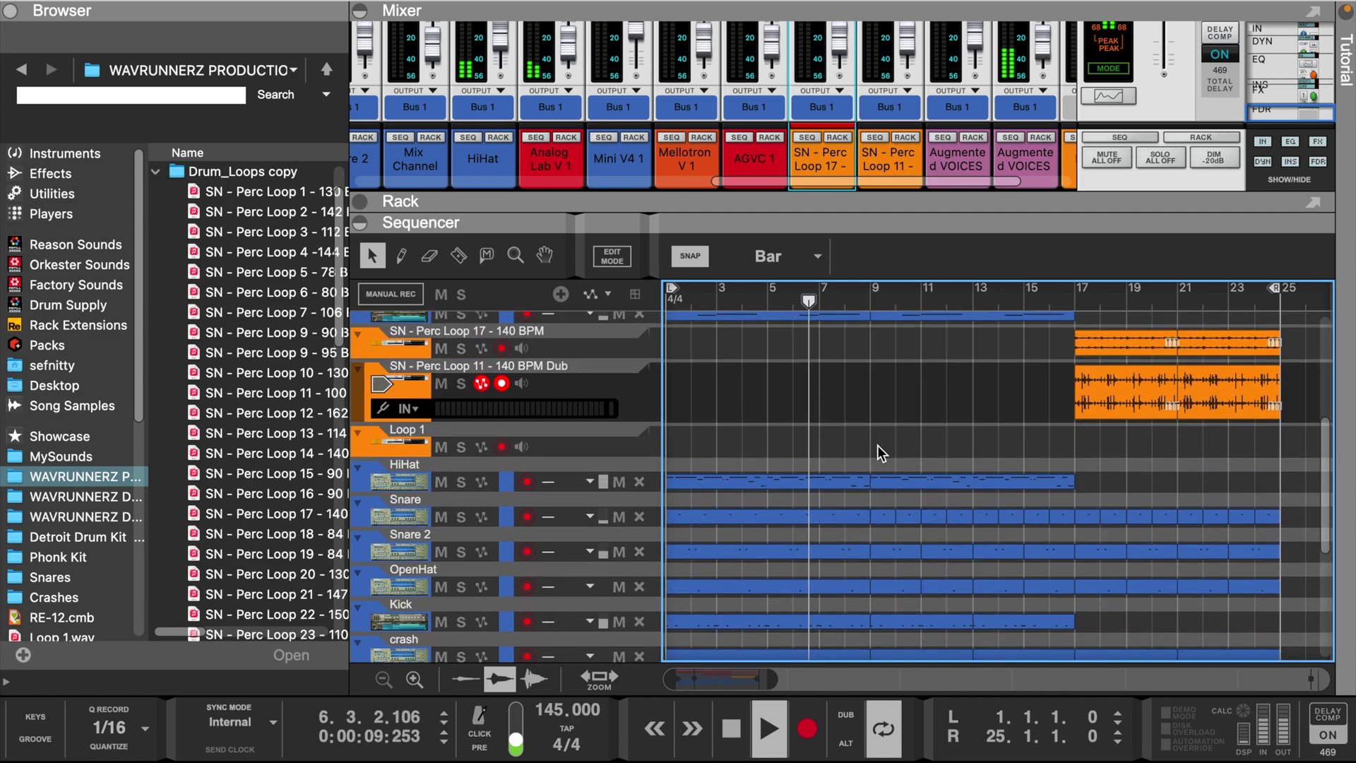
Delete the empty Loop 1 track together with its associated device.
left_click(408, 446)
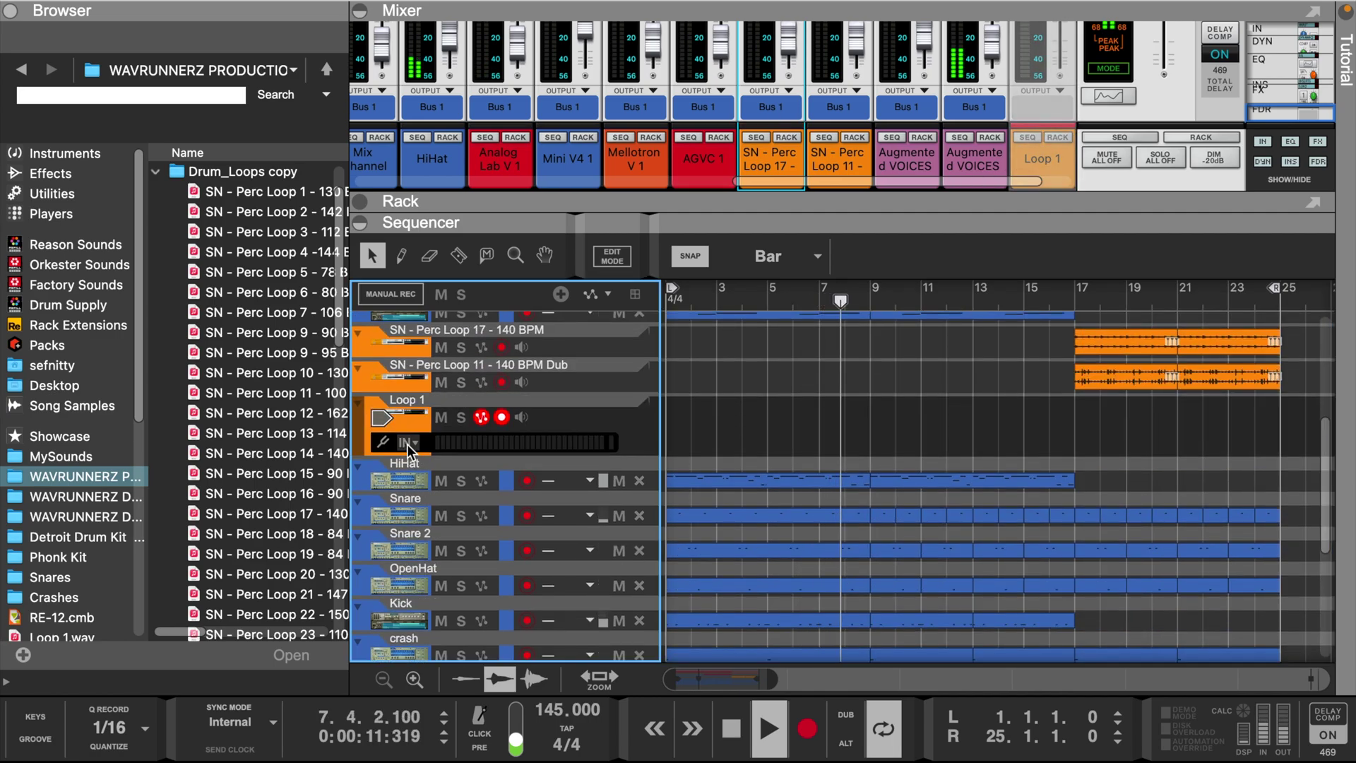
key("Delete")
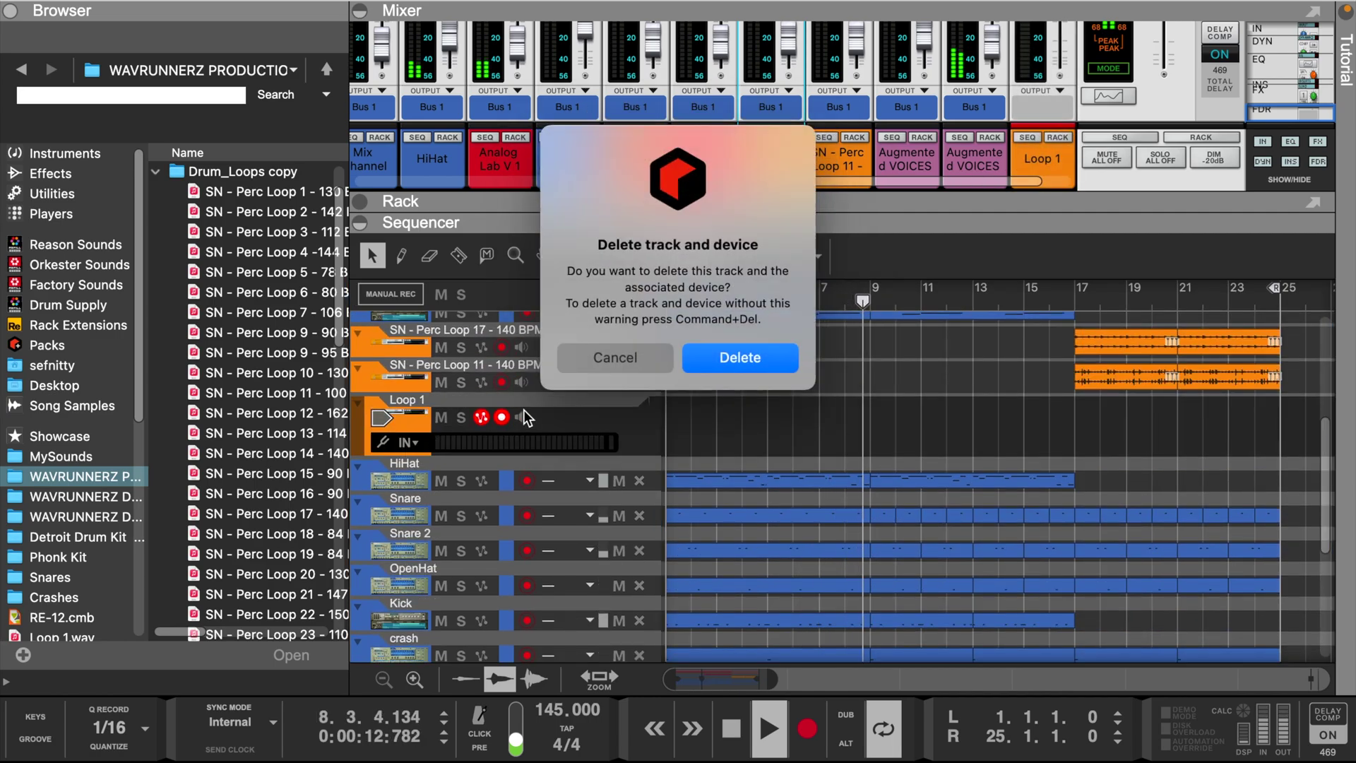
left_click(731, 358)
Increase the track heights and sequencer area, and zoom the timeline out to show free space after bar 25.
scroll(875, 398, "up", 3)
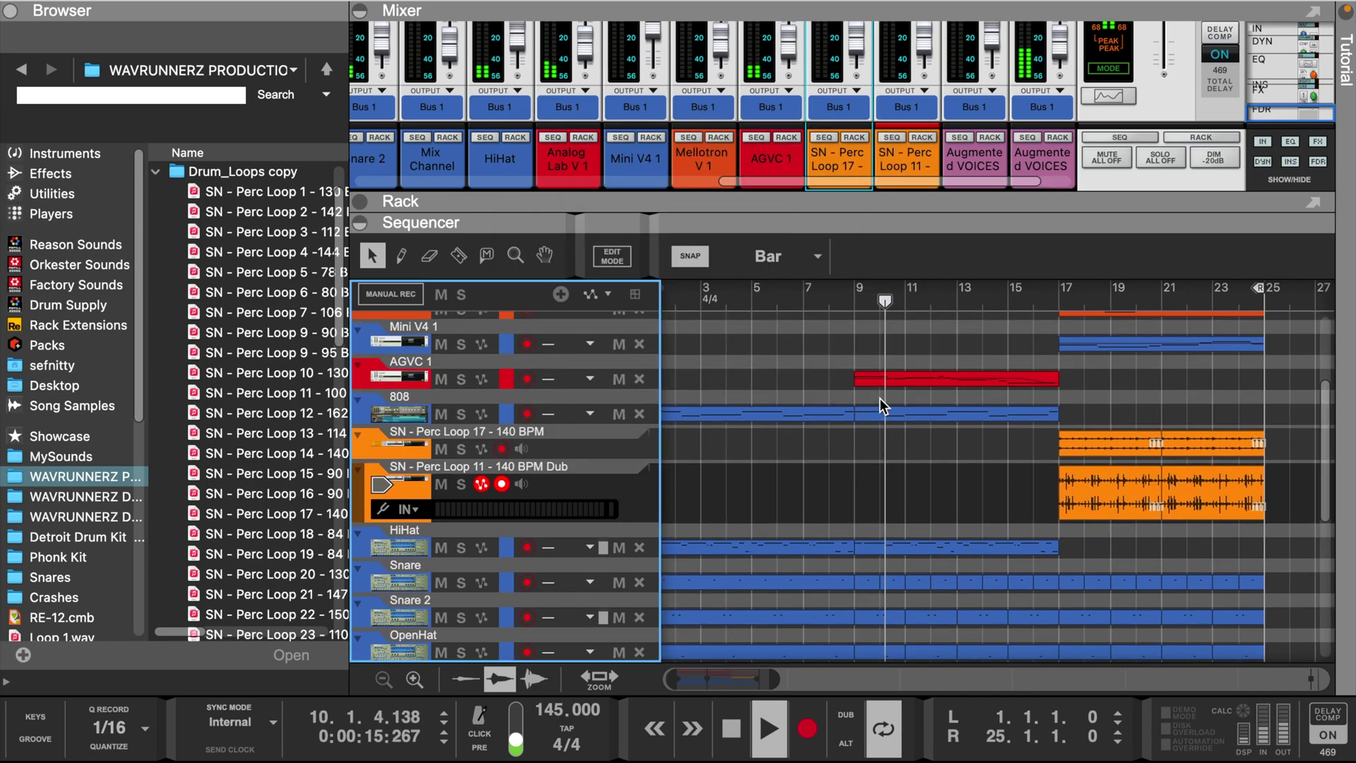
left_click(414, 678)
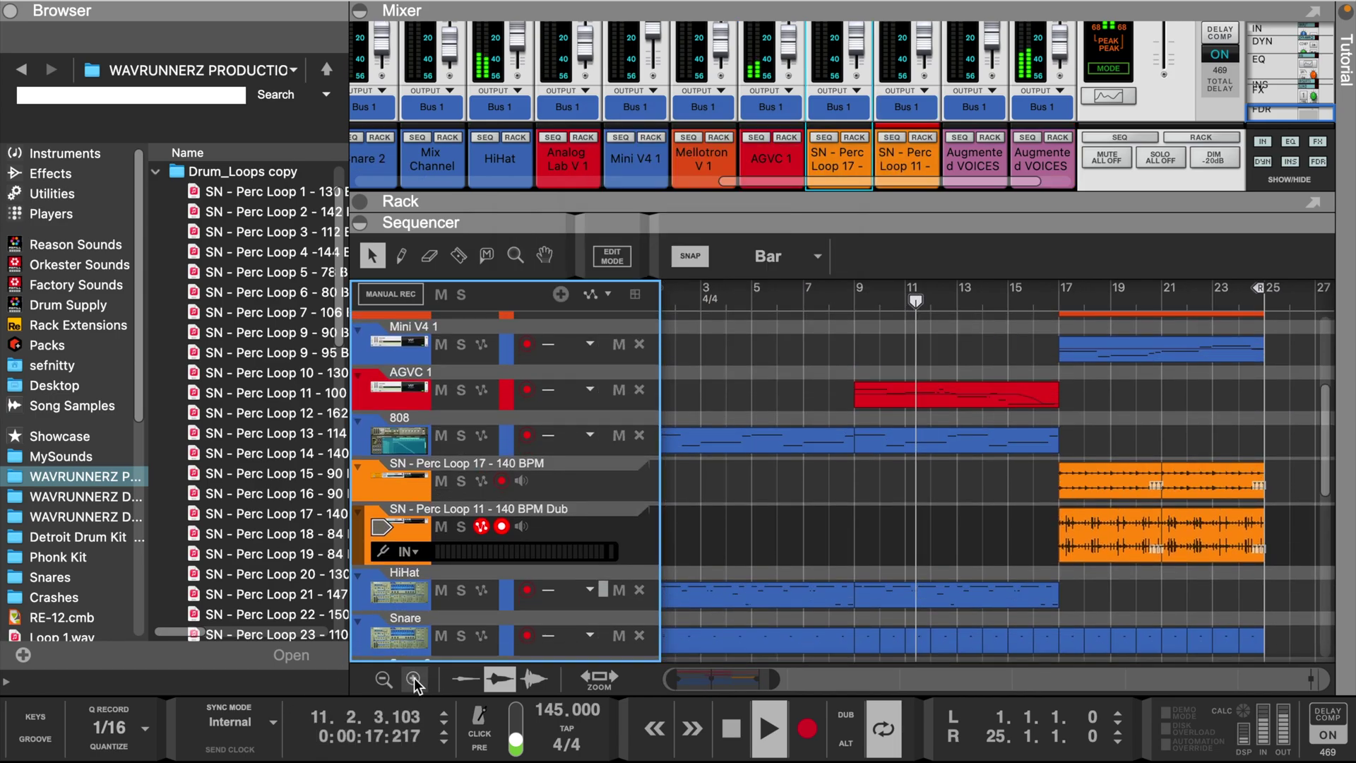
left_click(414, 678)
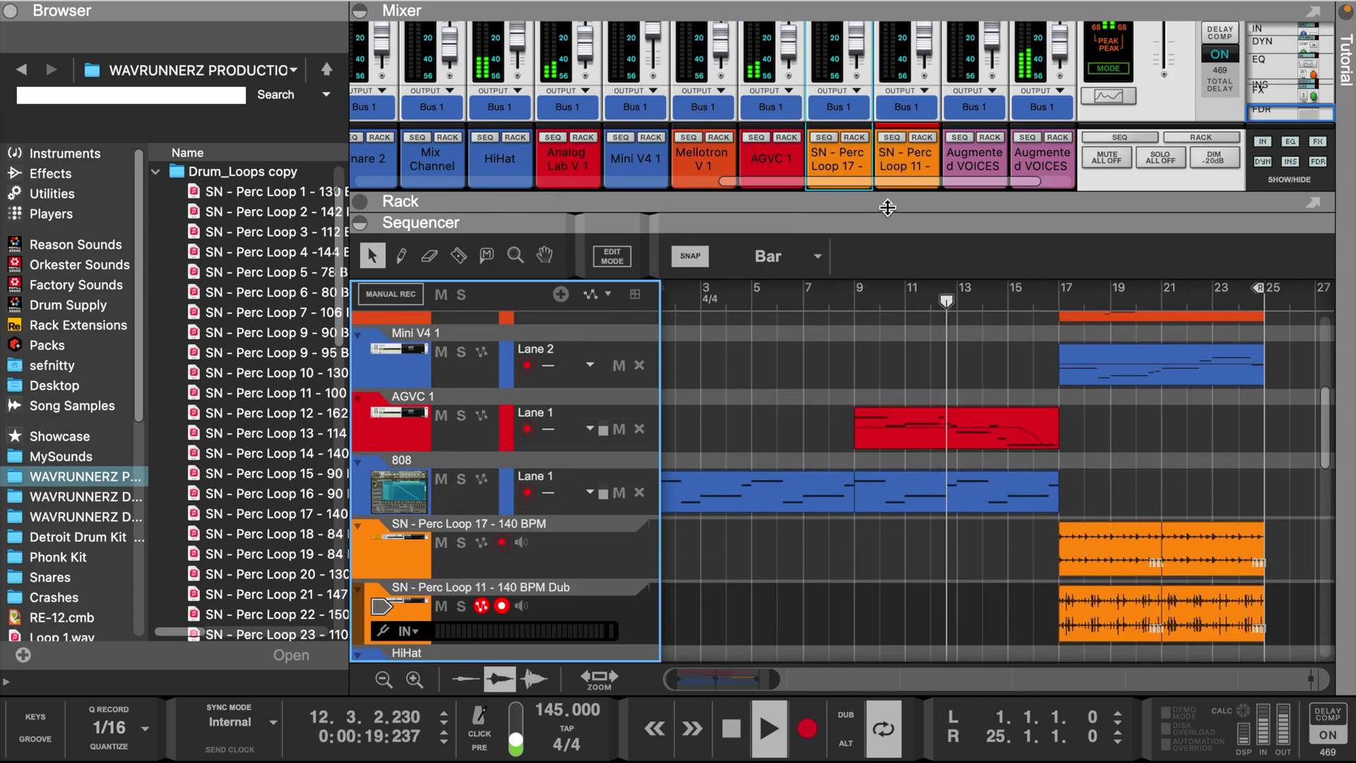
left_click_drag(885, 229, 870, 134)
left_click_drag(777, 678, 851, 676)
scroll(871, 336, "up", 5)
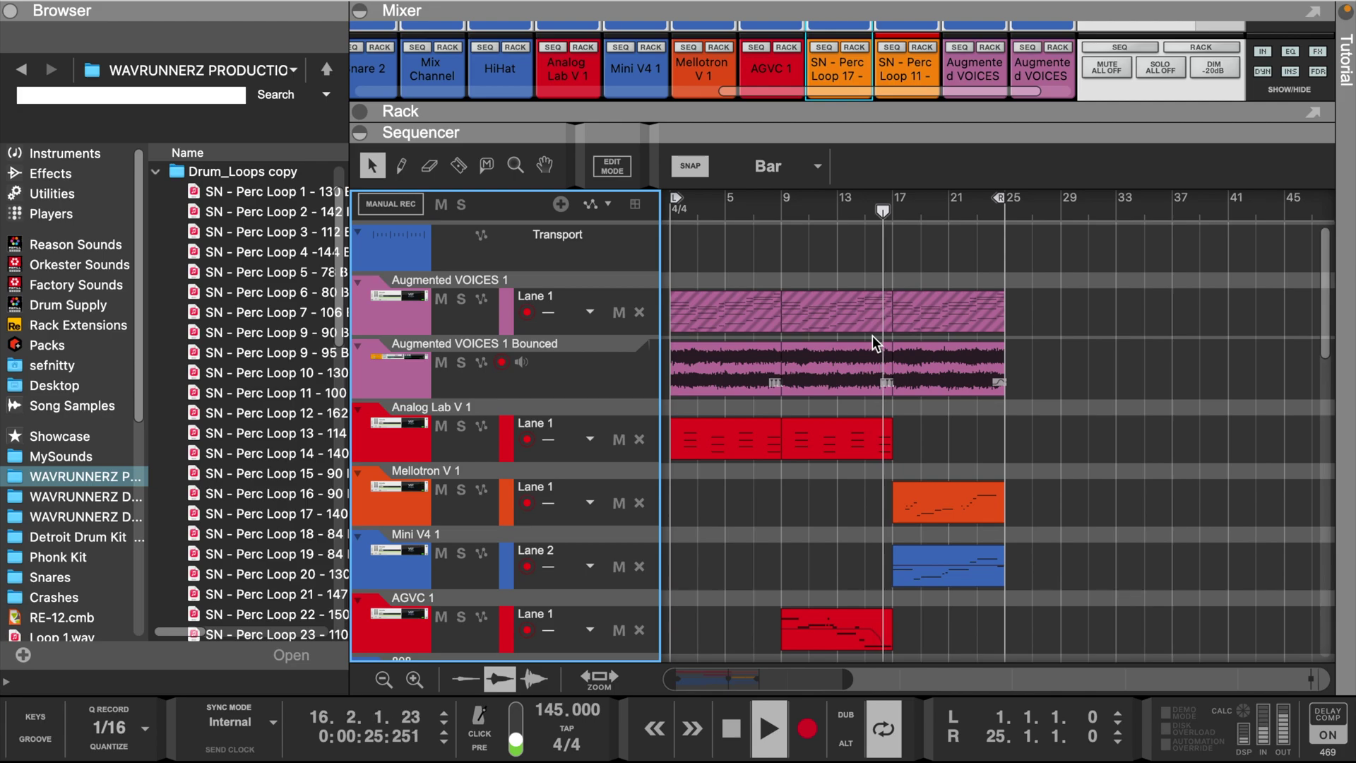
Copy an eight-bar clip on each of the Augmented VOICES 1 Bounced, Analog Lab V 1 and Mini V4 1 tracks to bar 25.
left_click(972, 367)
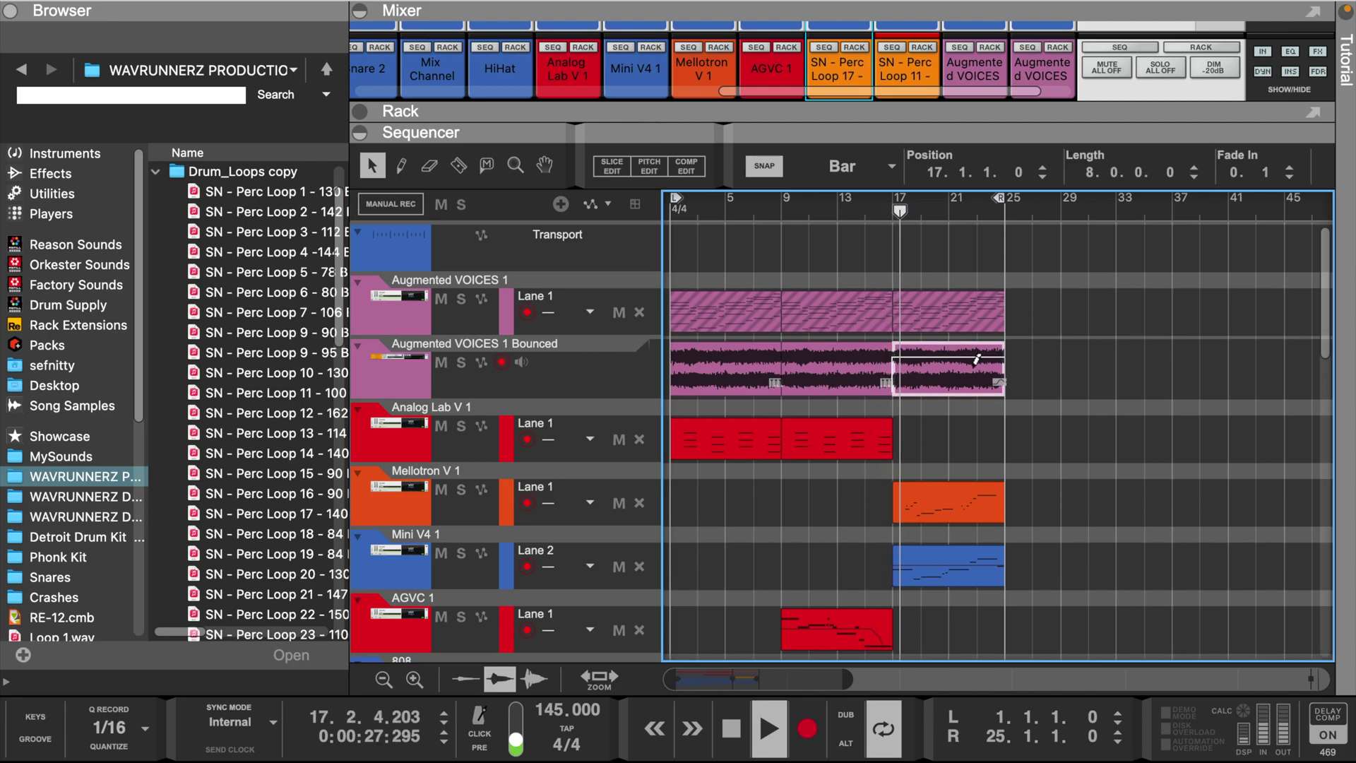
key("ctrl+d")
left_click_drag(823, 443, 1042, 433)
scroll(832, 549, "down", 5)
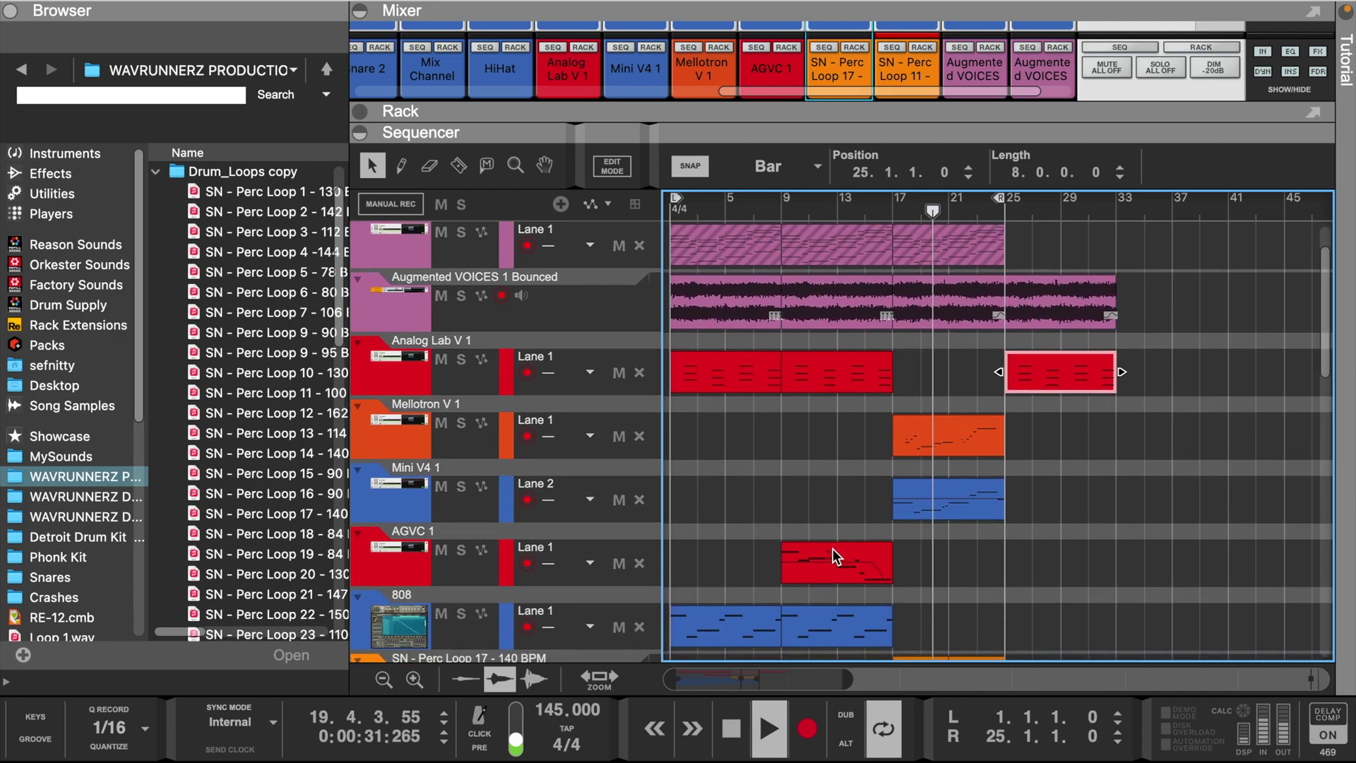
left_click_drag(932, 423, 1040, 409)
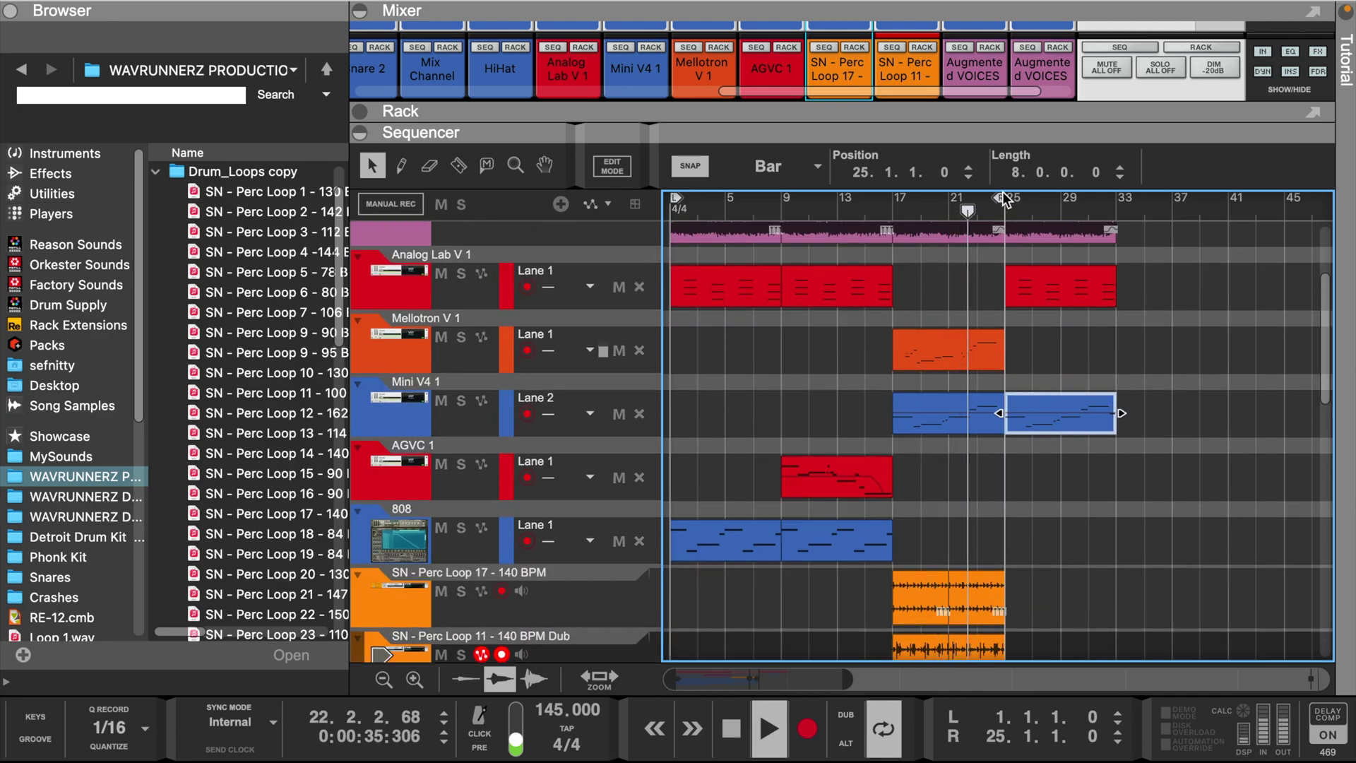
Extend the loop's right locator to bar 33 and shrink the track heights to show more tracks.
left_click_drag(1002, 199, 1110, 200)
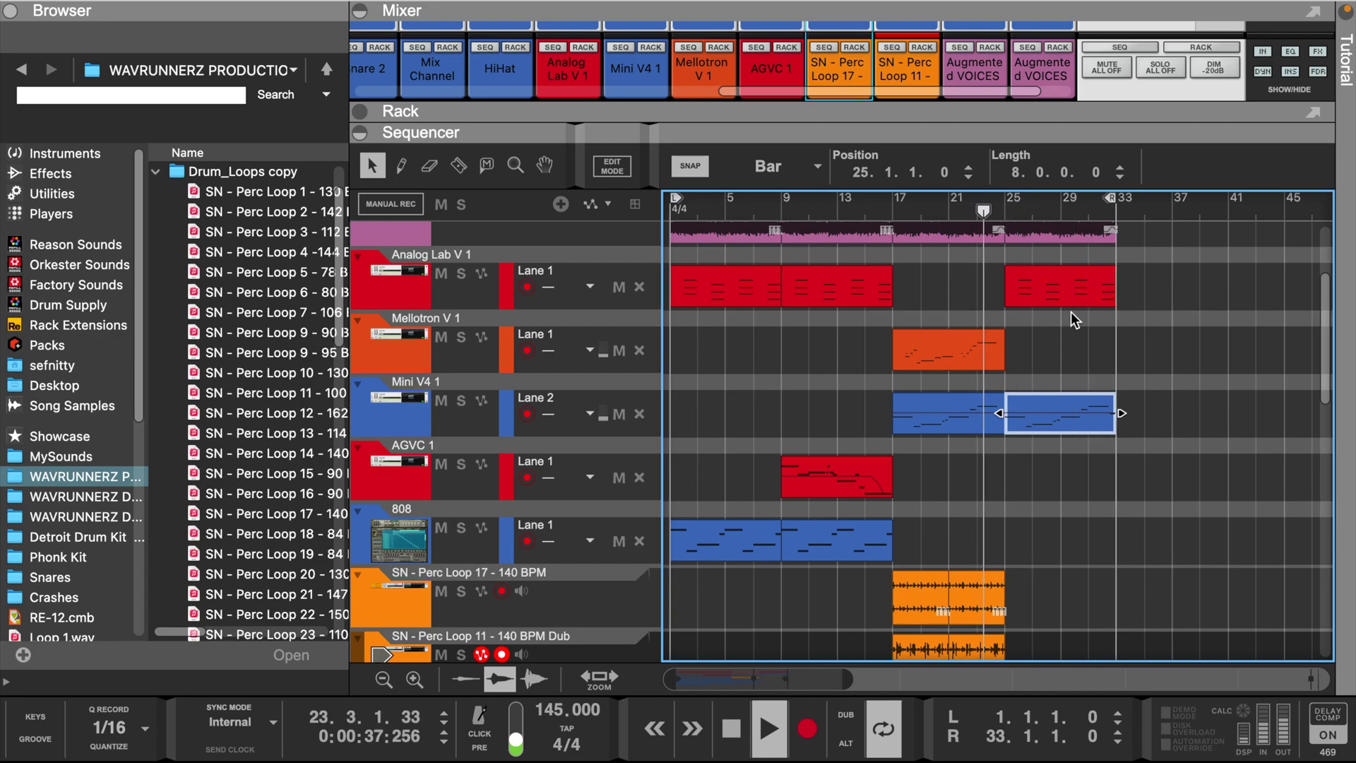
scroll(1071, 311, "up", 4)
scroll(1045, 315, "up", 1)
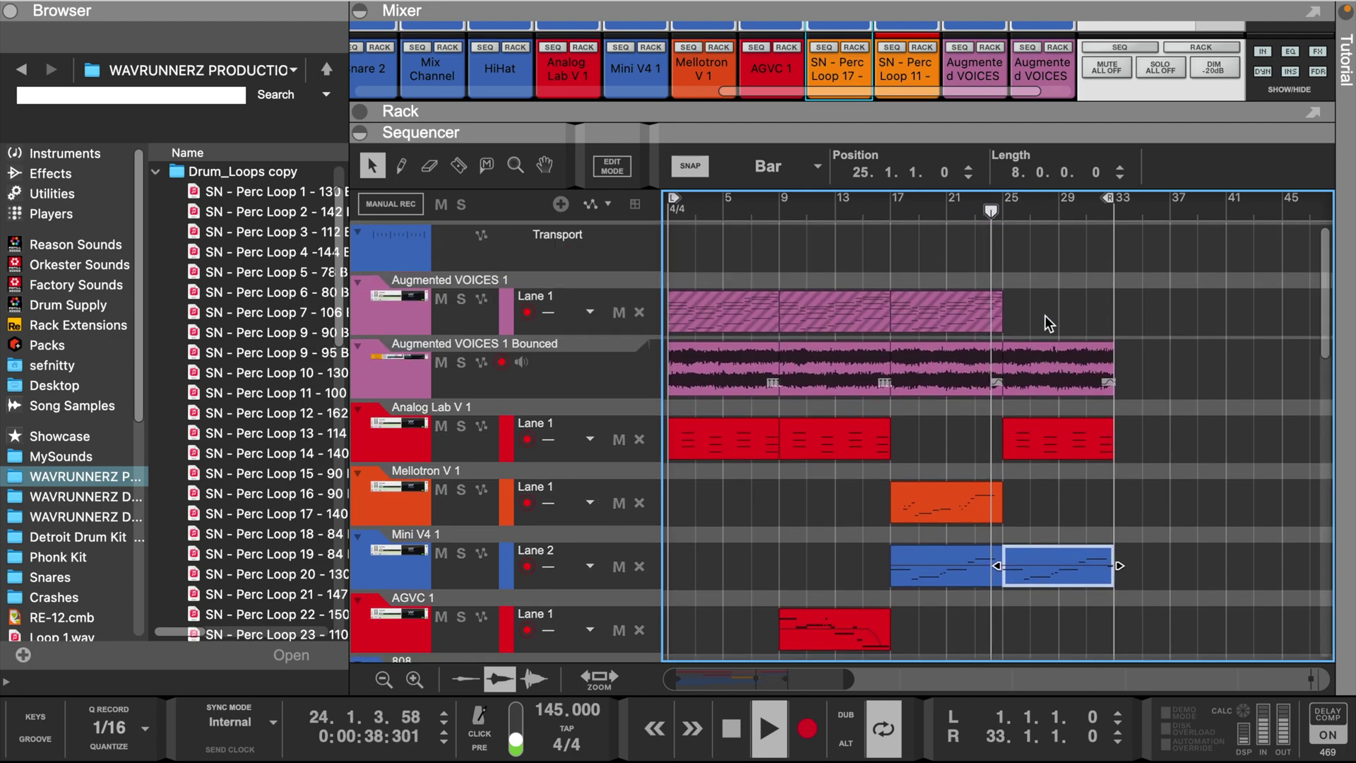
left_click(382, 680)
left_click(382, 680)
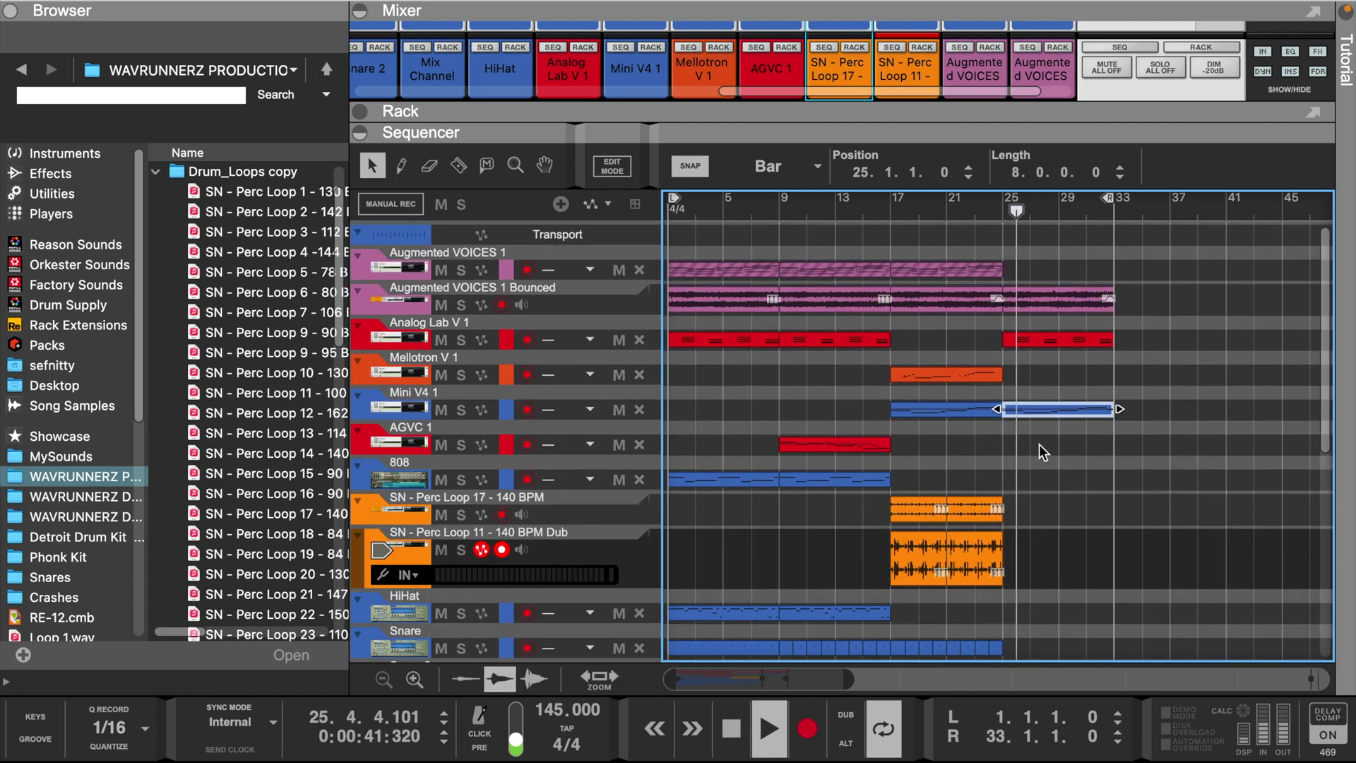
Copy the one-bar Bell clip from bar 17 to bar 25 and return to the upper tracks.
scroll(981, 537, "down", 2)
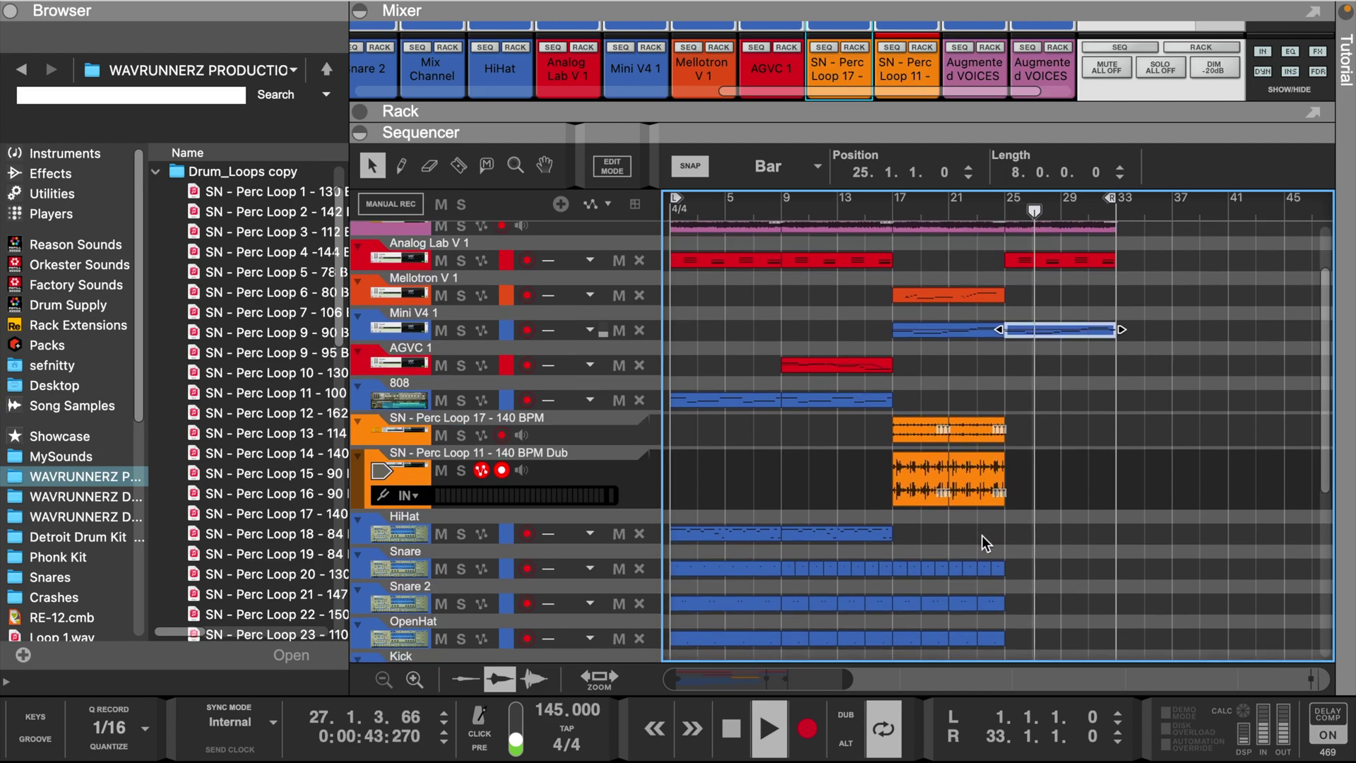
scroll(981, 535, "down", 9)
scroll(918, 487, "up", 1)
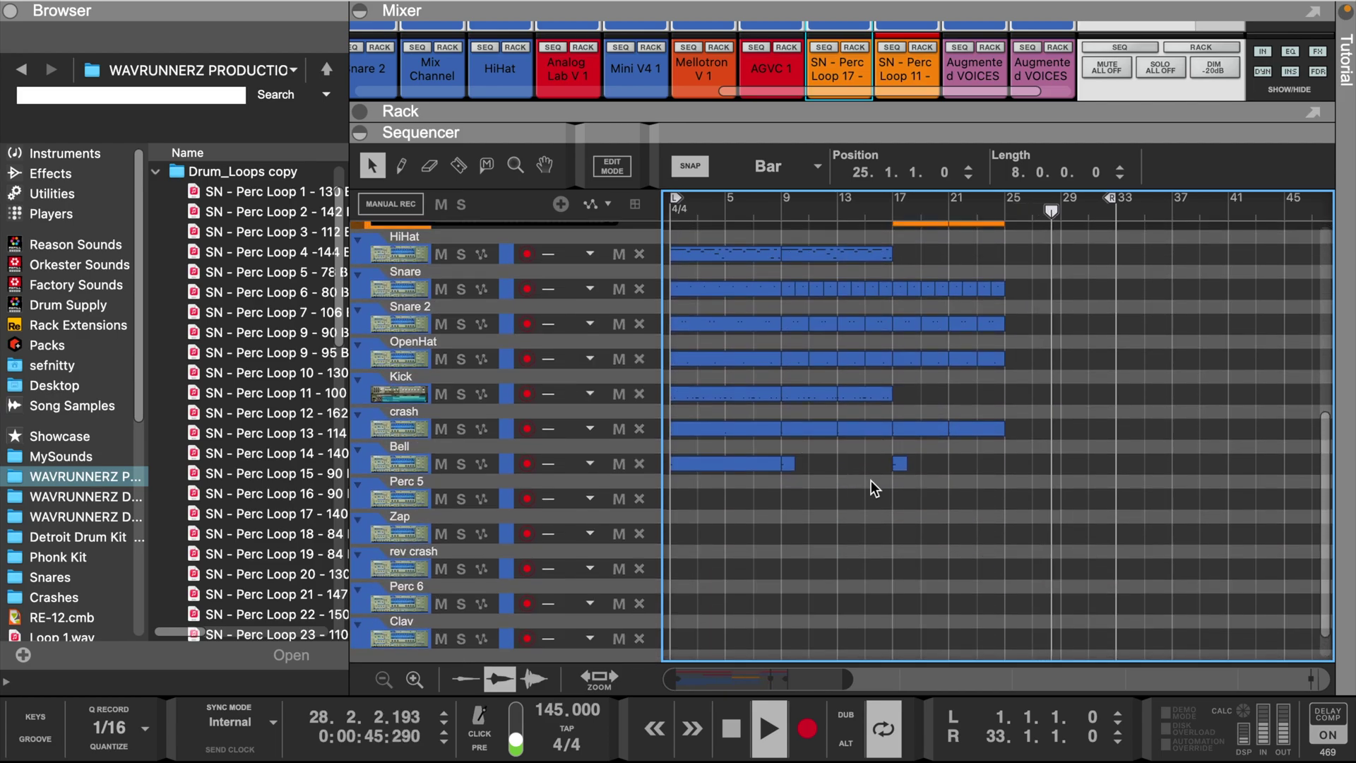
left_click_drag(898, 465, 1010, 466)
scroll(984, 326, "up", 10)
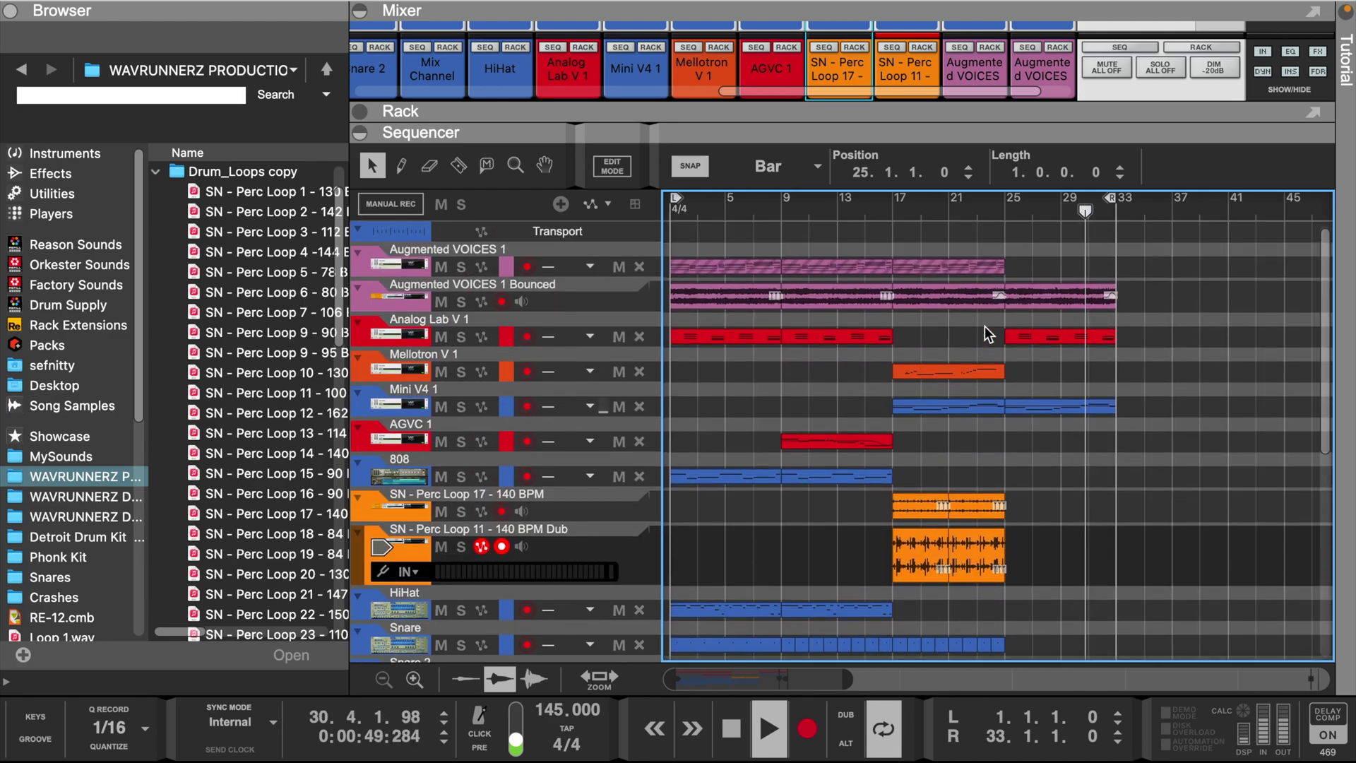
left_click(768, 727)
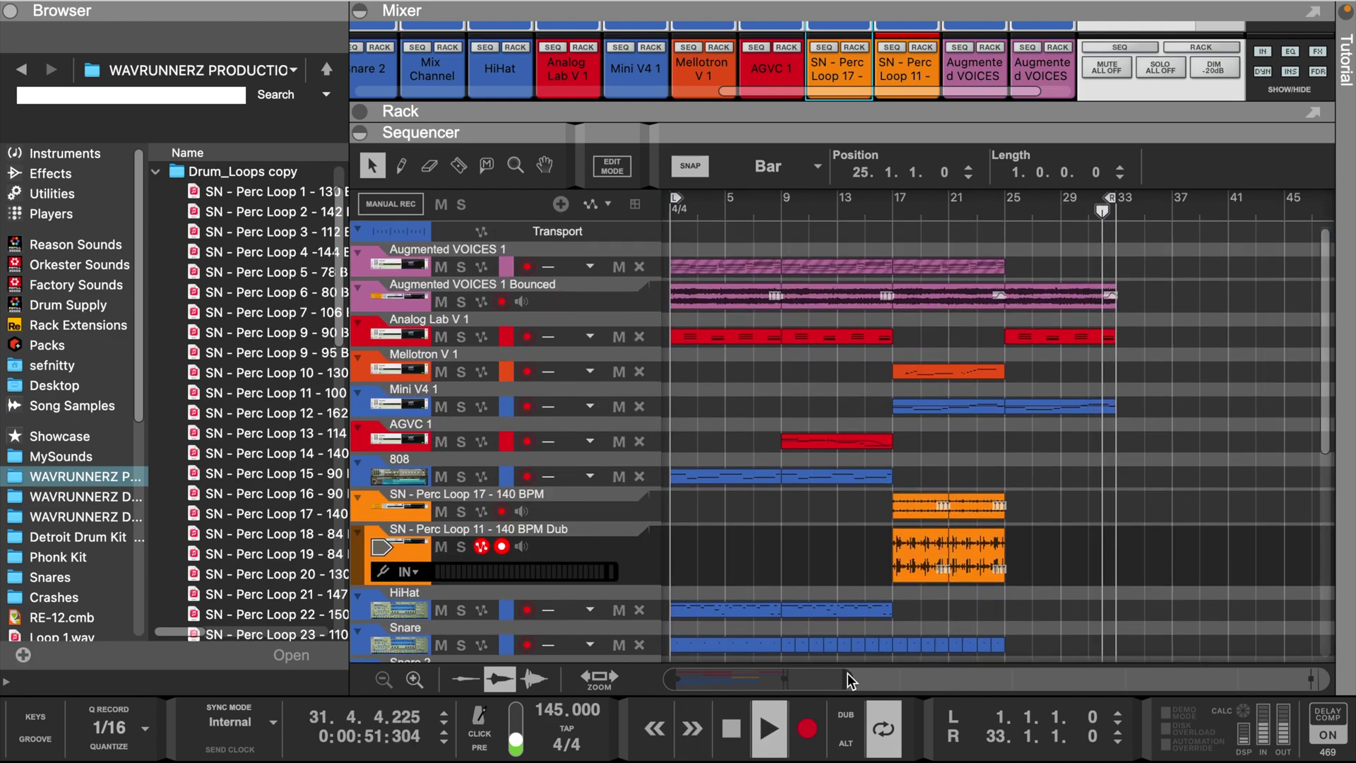
Zoom the timeline in to fit the arrangement up to bar 33 and expand the mixer to check the channel levels.
left_click_drag(848, 680, 819, 683)
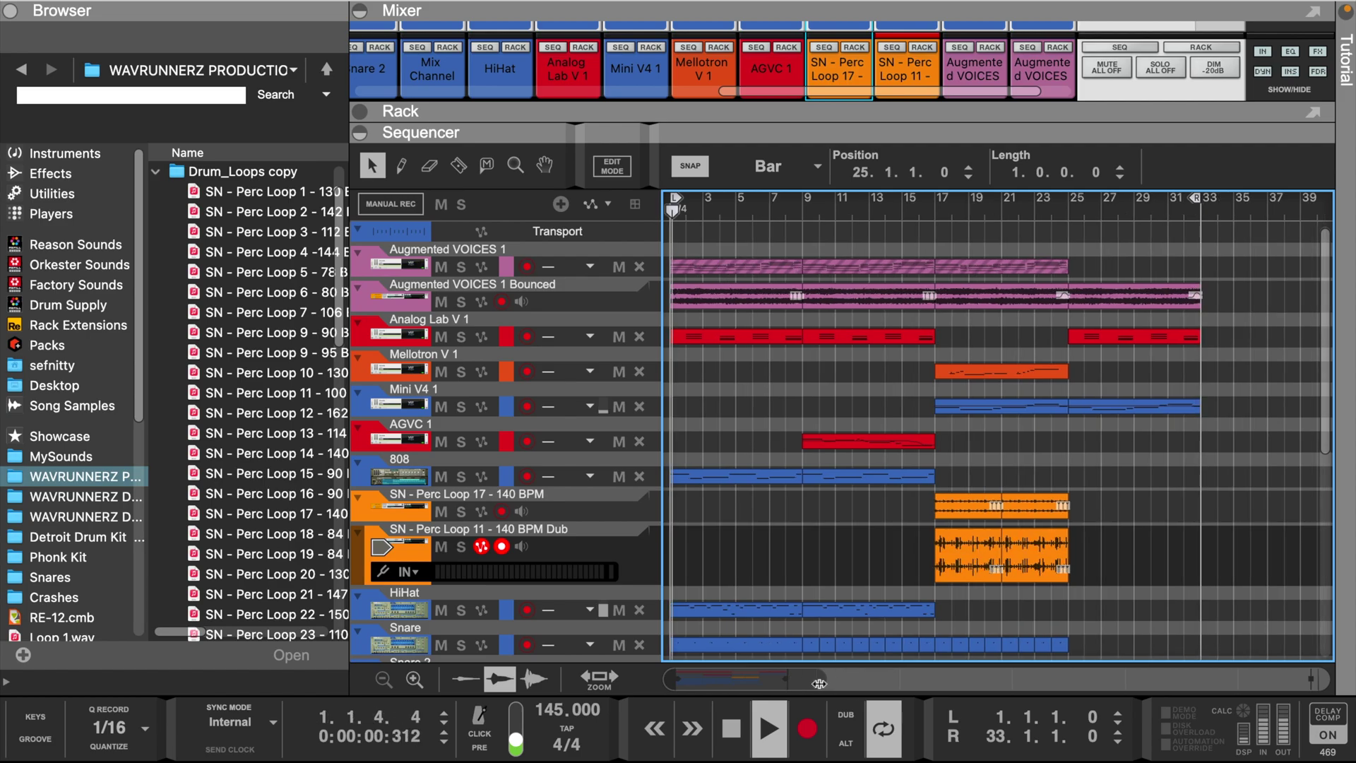
scroll(770, 485, "down", 4)
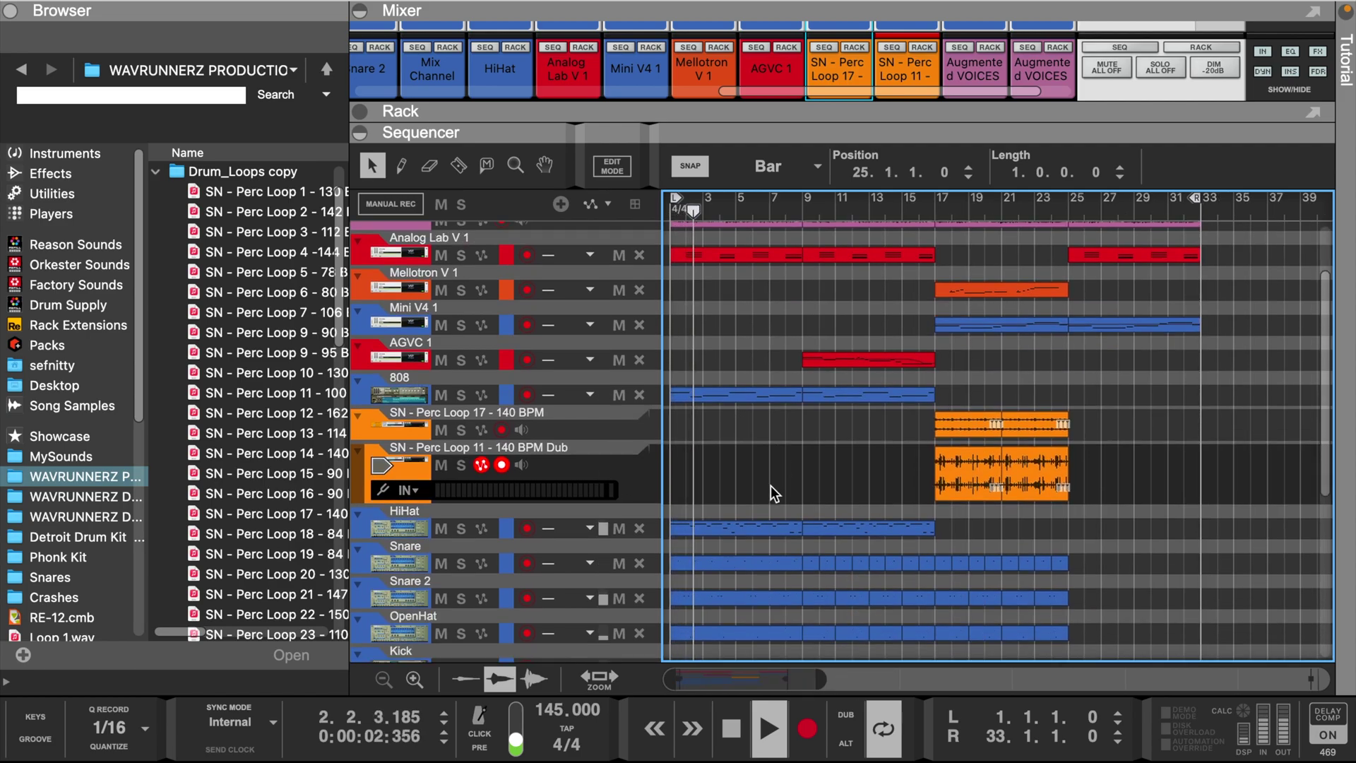
scroll(770, 485, "up", 2)
left_click_drag(752, 105, 808, 417)
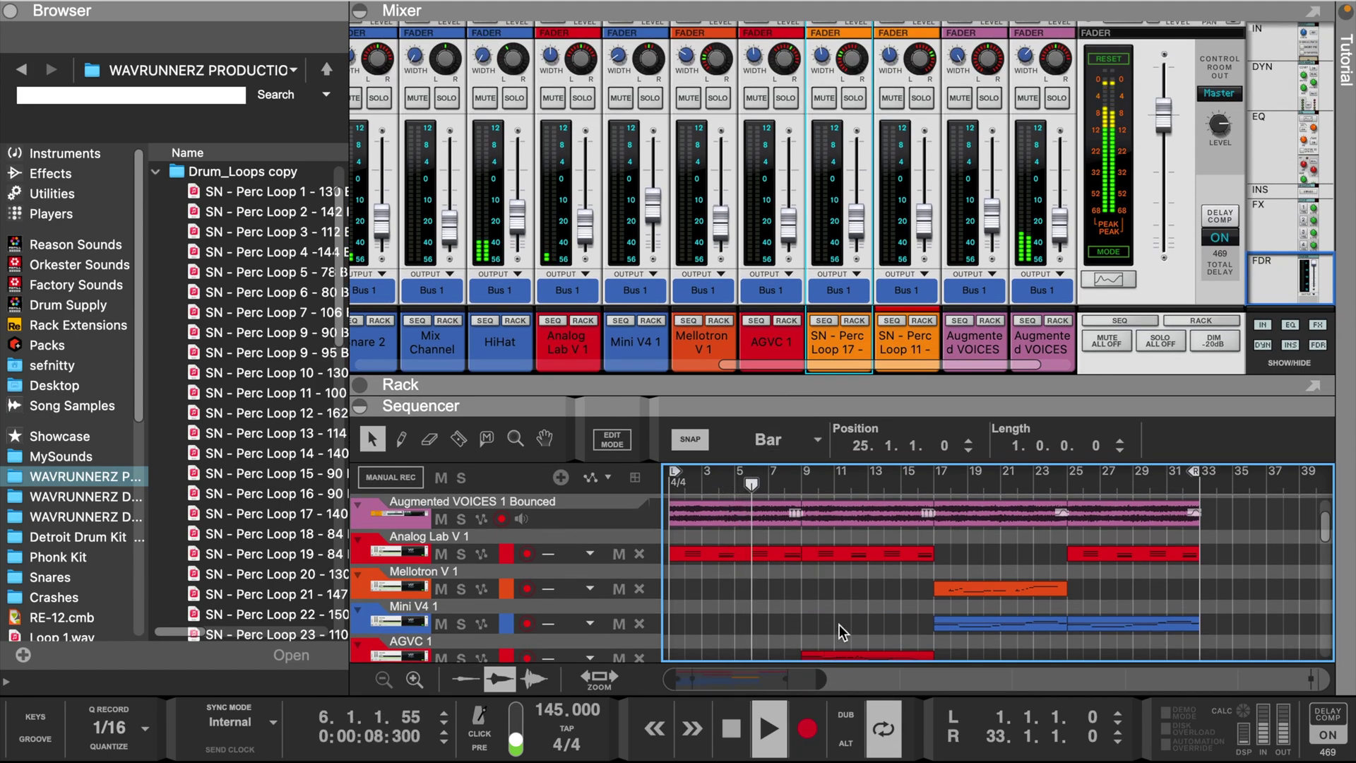
scroll(854, 601, "down", 2)
scroll(854, 600, "down", 1)
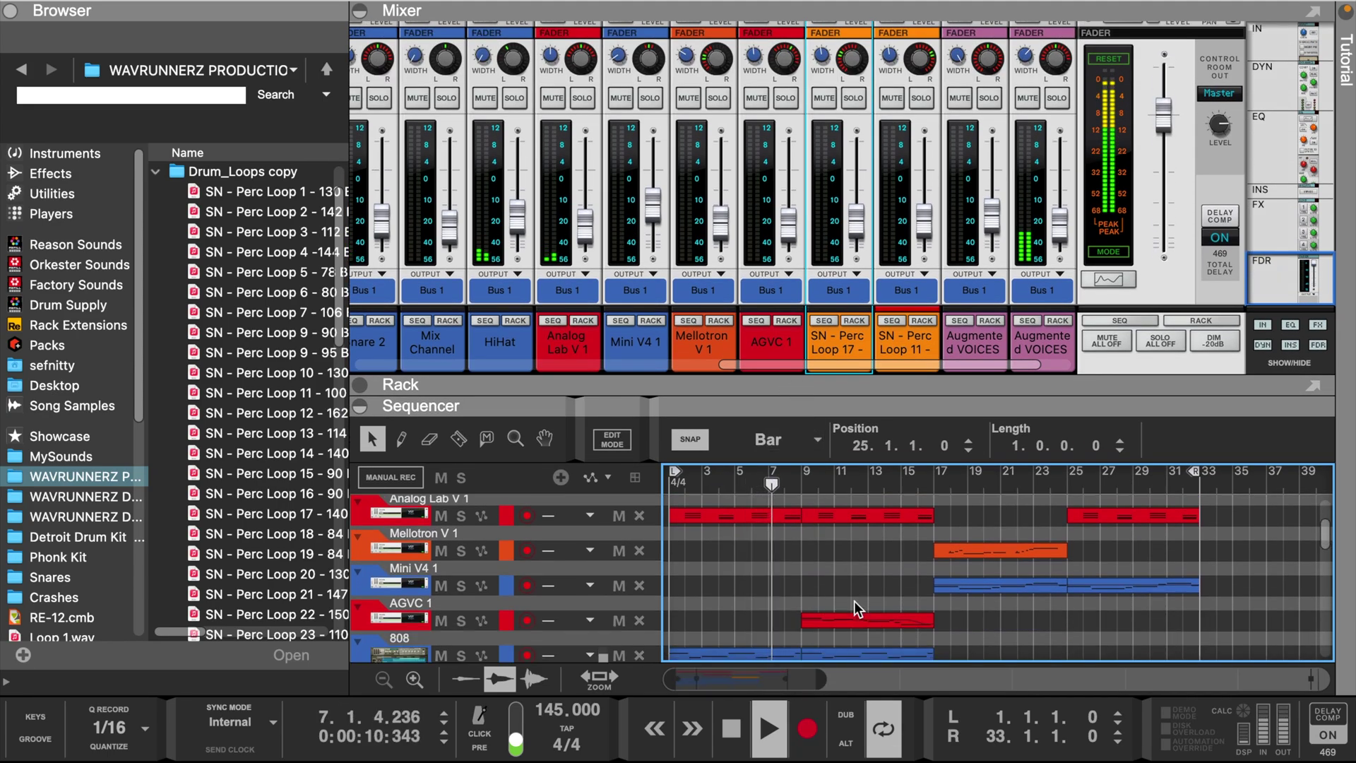
scroll(836, 569, "up", 3)
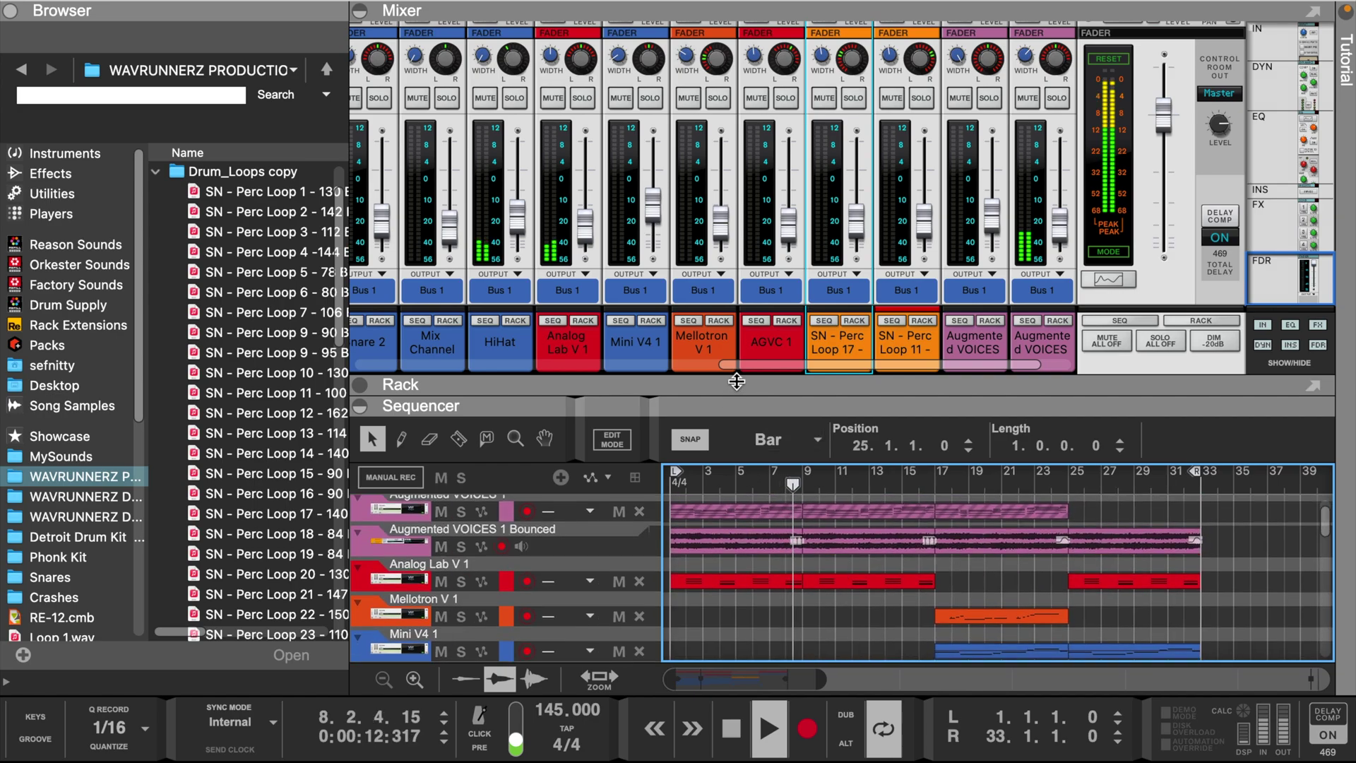
Reveal the rack between the mixer and sequencer and examine the Scales & Chords player above the AGVC instrument.
left_click_drag(735, 382, 694, 209)
scroll(749, 261, "down", 10)
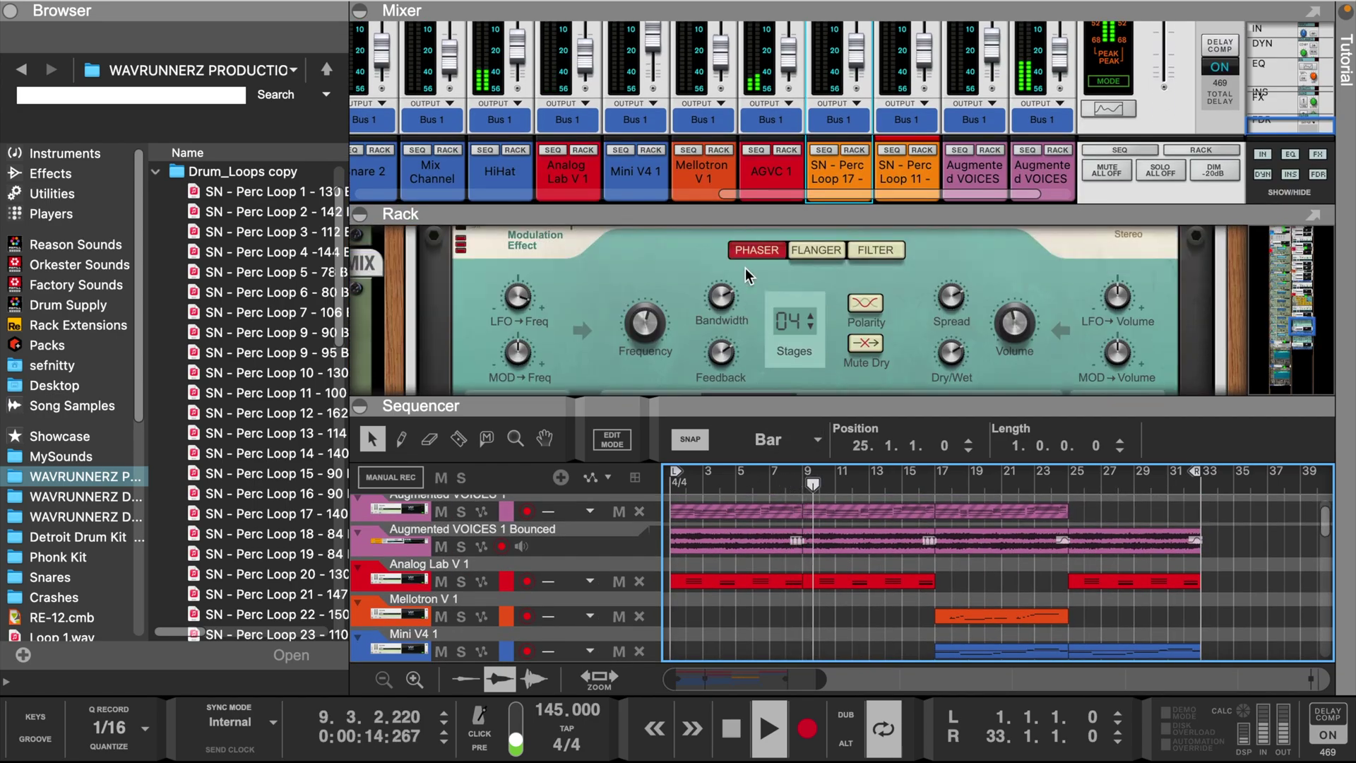
scroll(744, 268, "up", 3)
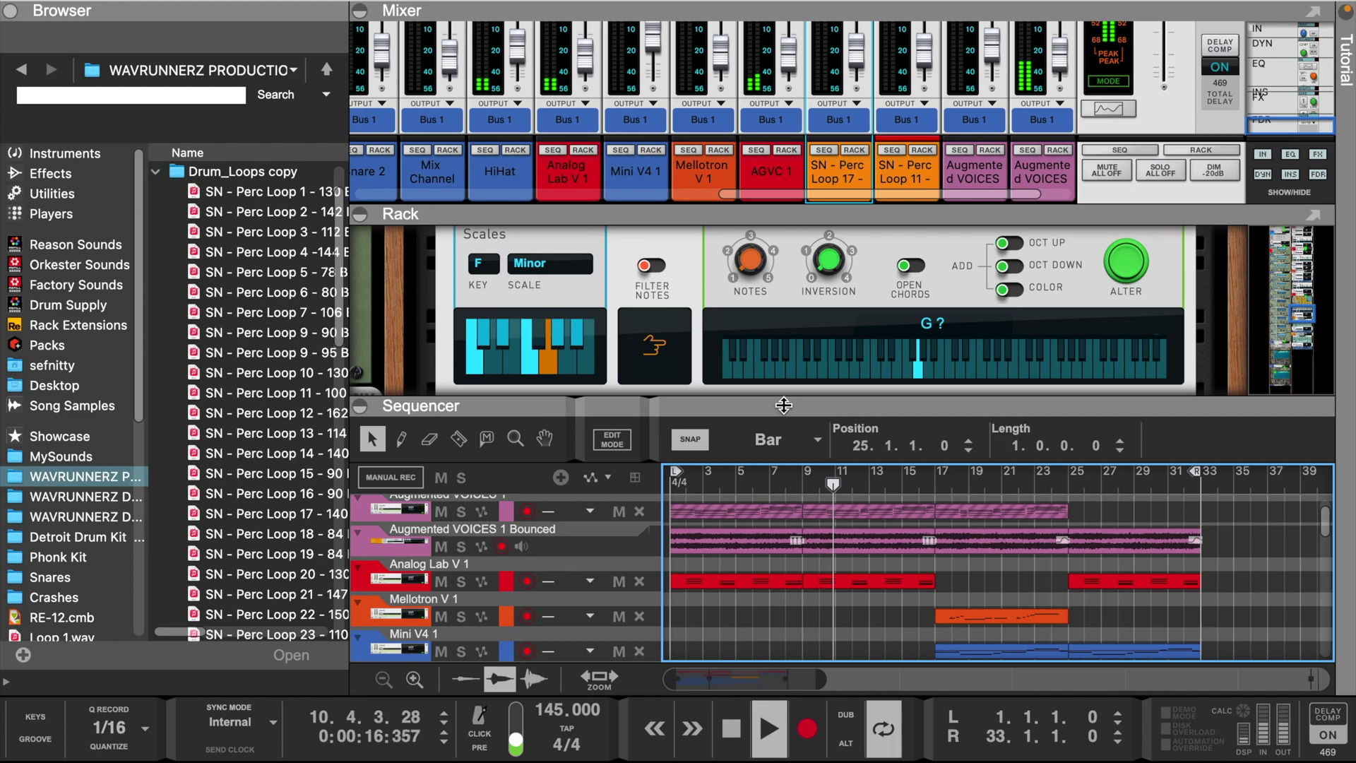
left_click_drag(782, 406, 787, 430)
scroll(832, 297, "up", 2)
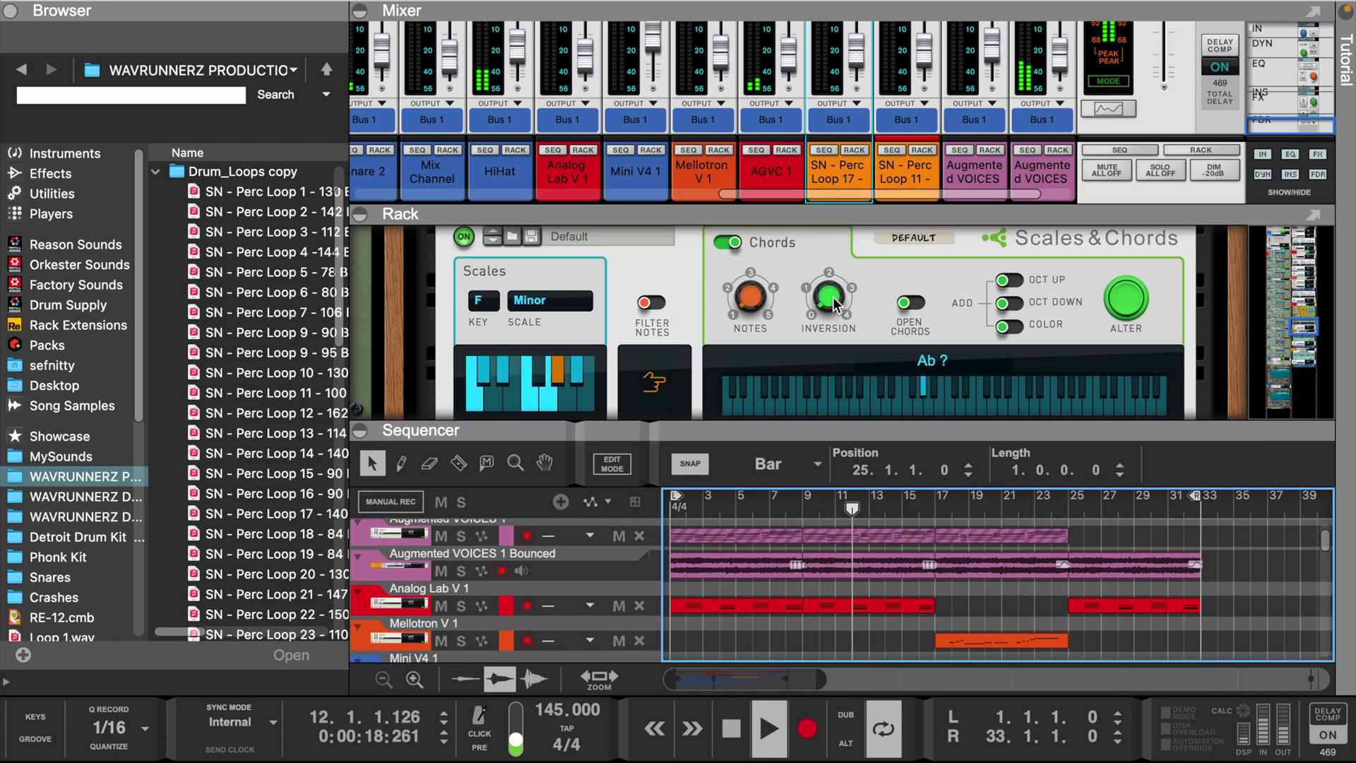
scroll(805, 315, "up", 2)
scroll(805, 317, "down", 4)
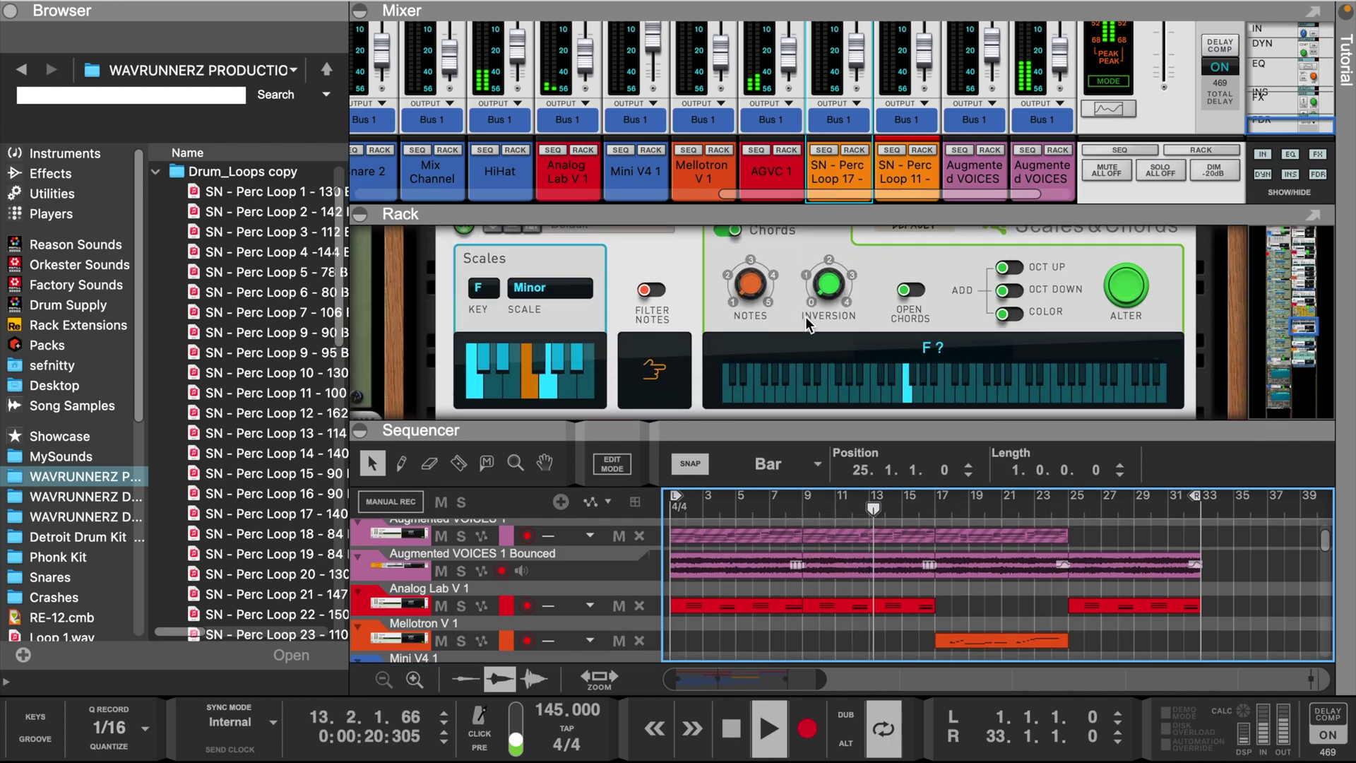
scroll(805, 316, "down", 2)
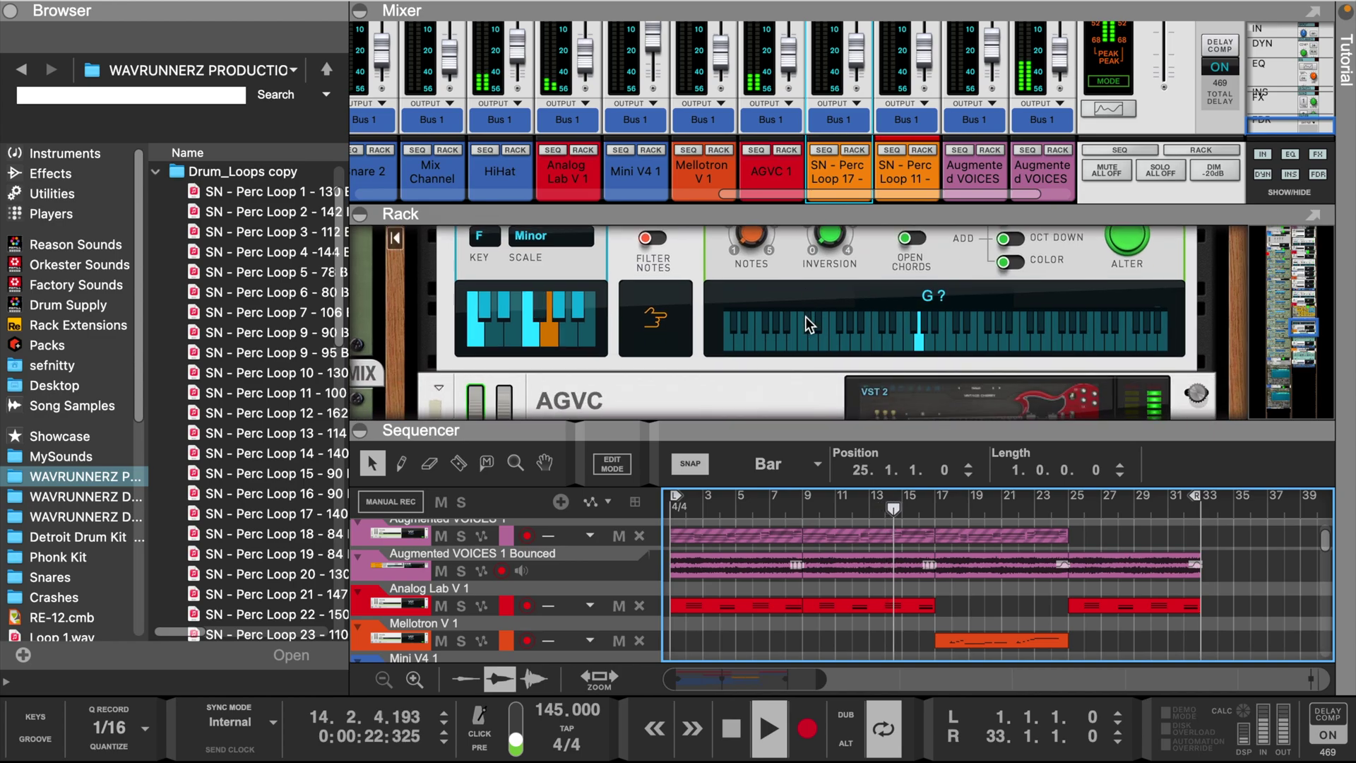
scroll(405, 600, "down", 2)
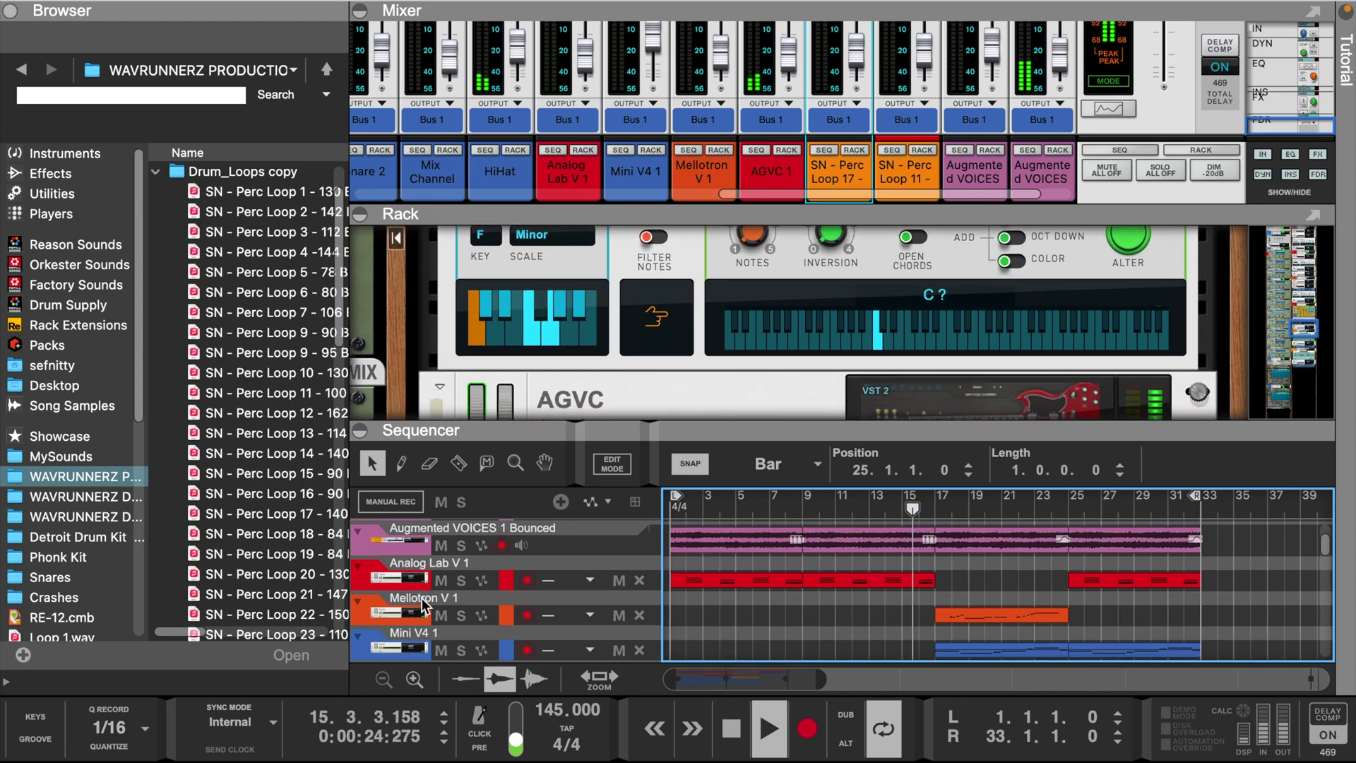
Select the Mellotron V 1 track, enlarge the rack, and examine its Scales & Chords player and Mellotron V instrument.
left_click(404, 592)
scroll(930, 318, "up", 5)
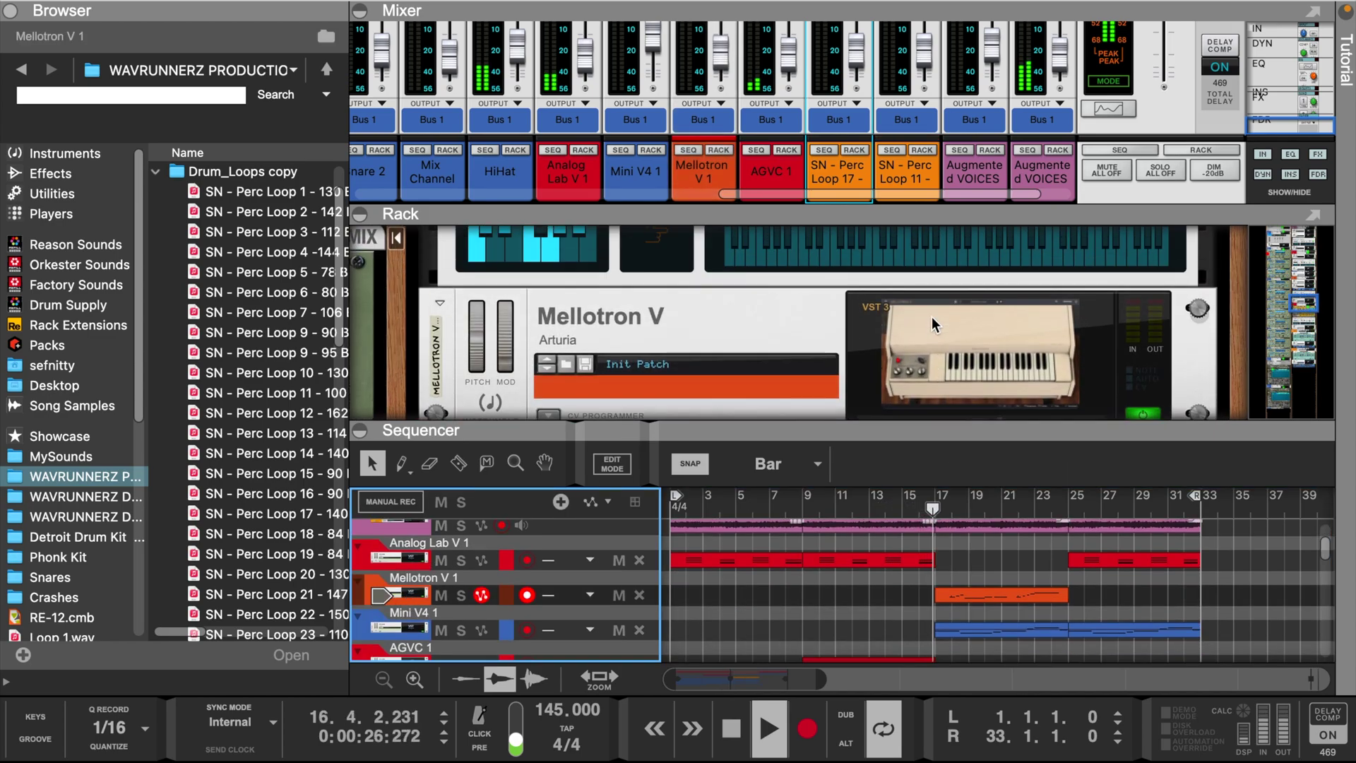
scroll(932, 315, "up", 1)
scroll(933, 315, "down", 3)
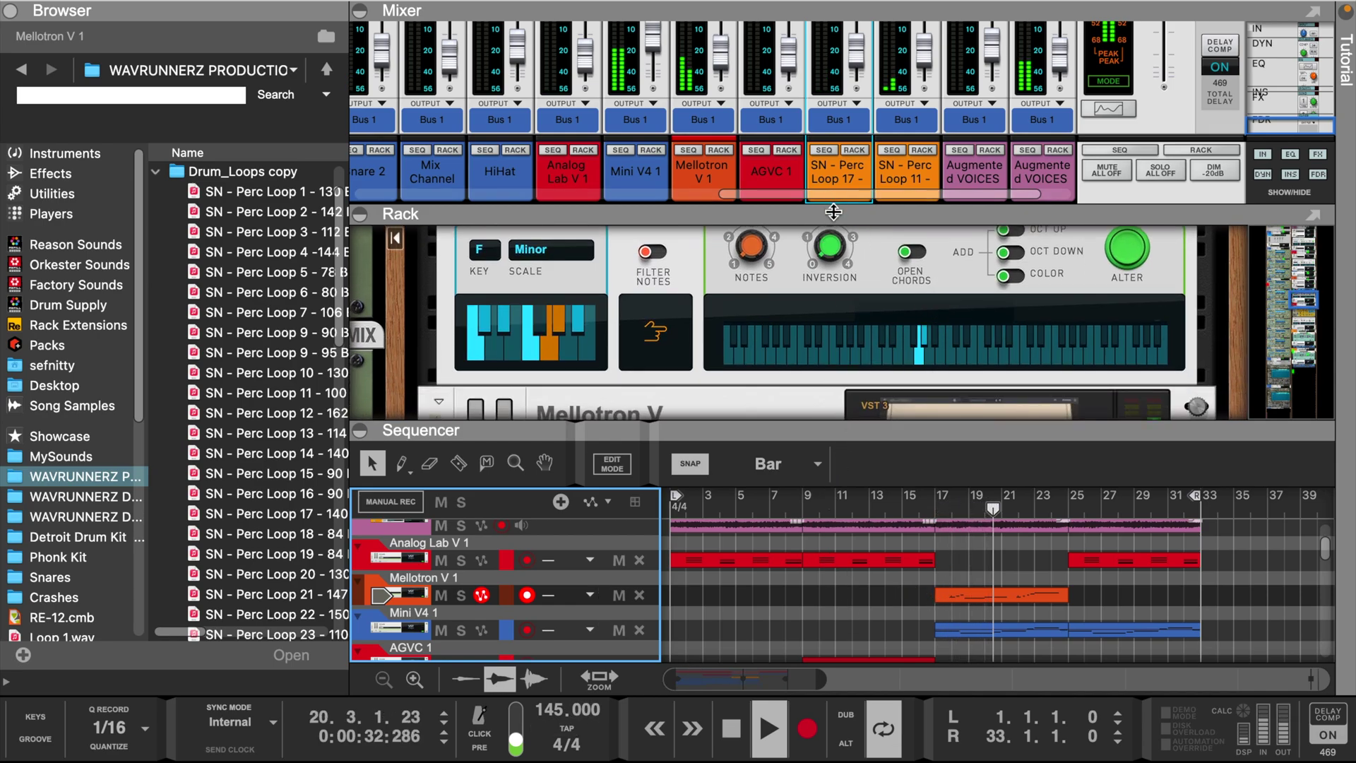
left_click_drag(836, 212, 880, 196)
scroll(959, 326, "down", 3)
scroll(958, 326, "down", 3)
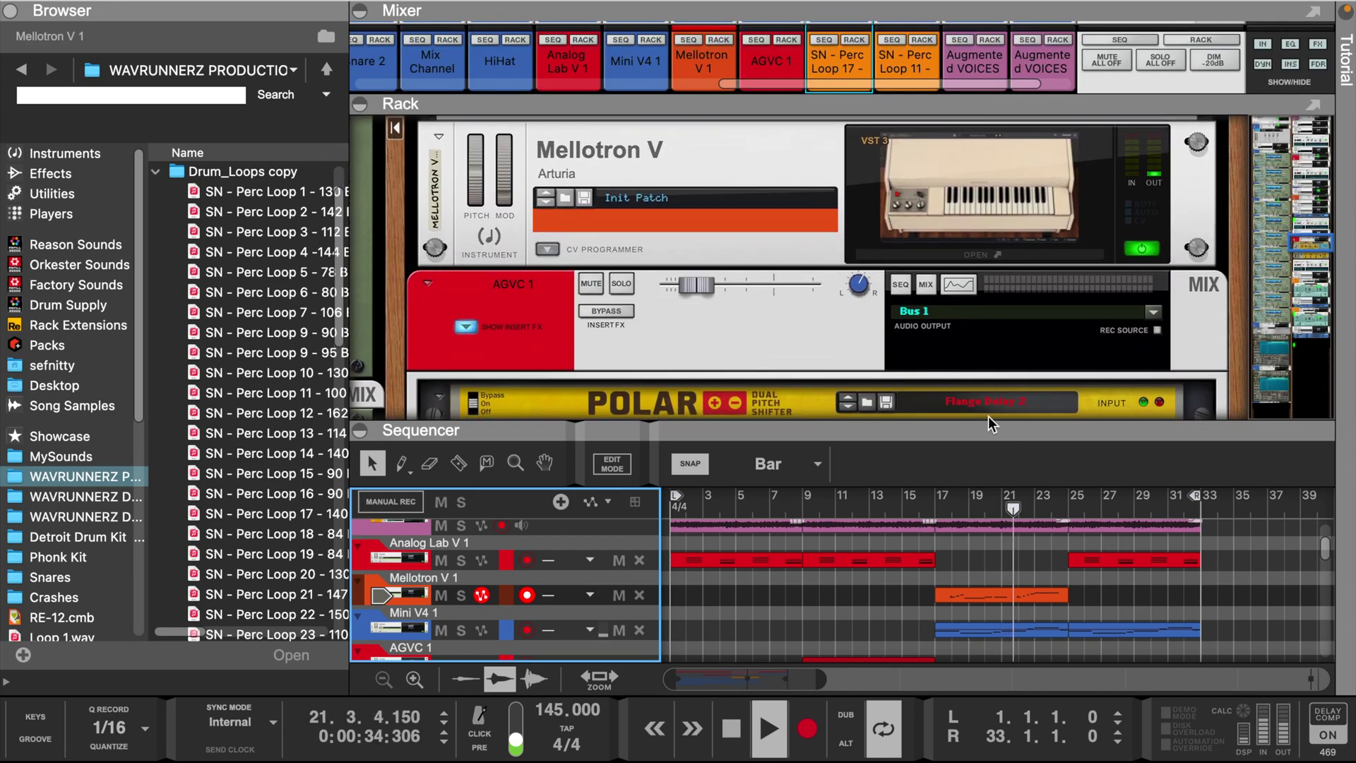
Enlarge the sequencer and copy the four-bar crash clip from bar 21 to bar 25.
left_click_drag(983, 424, 997, 300)
scroll(1015, 533, "down", 6)
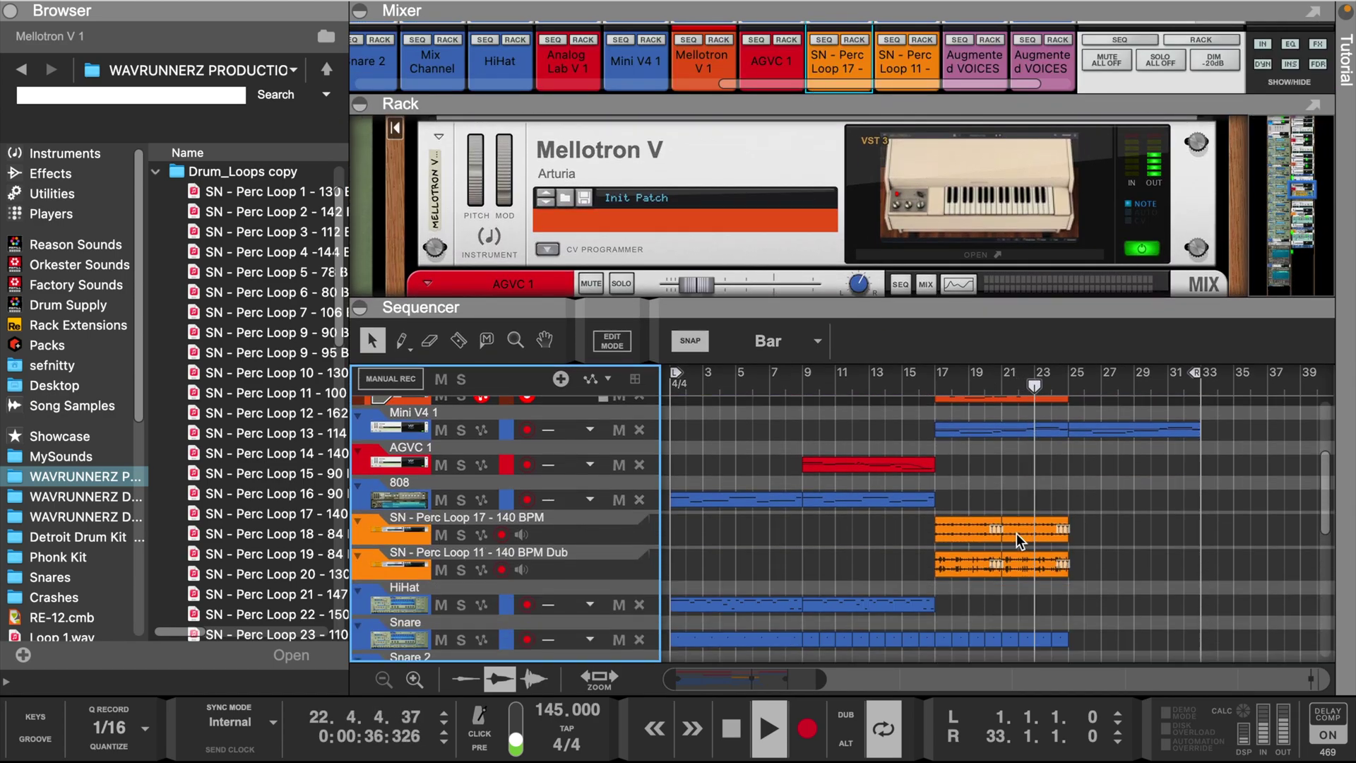
scroll(1020, 531, "up", 3)
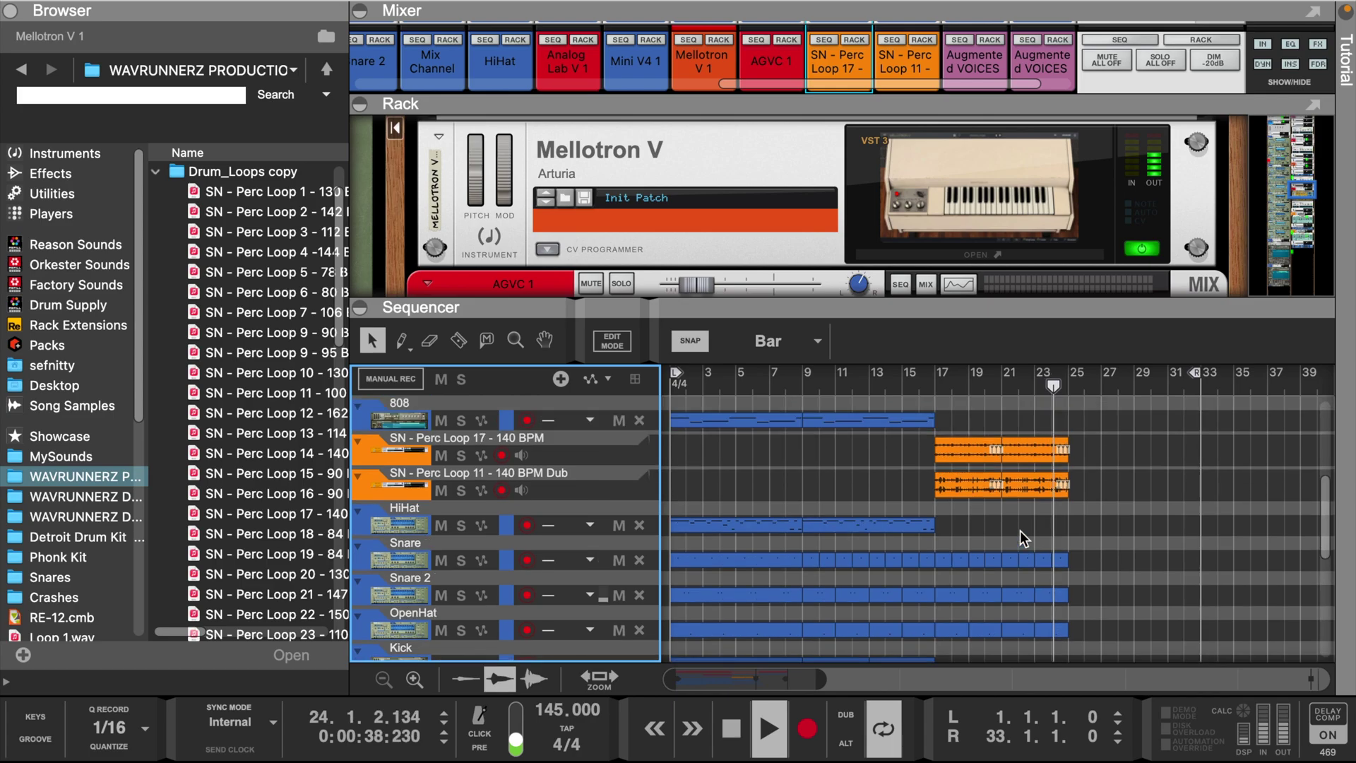
scroll(1020, 531, "down", 4)
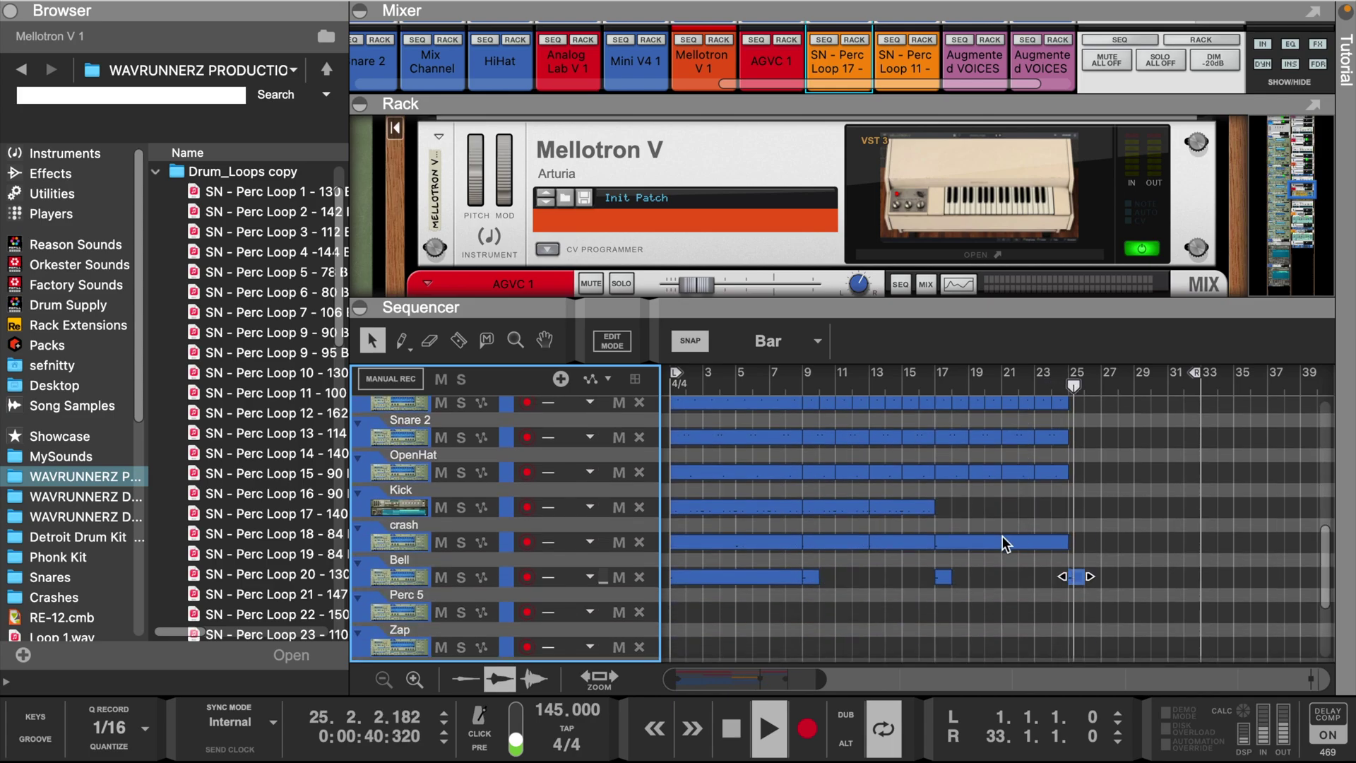
scroll(989, 533, "down", 3)
scroll(696, 551, "up", 1)
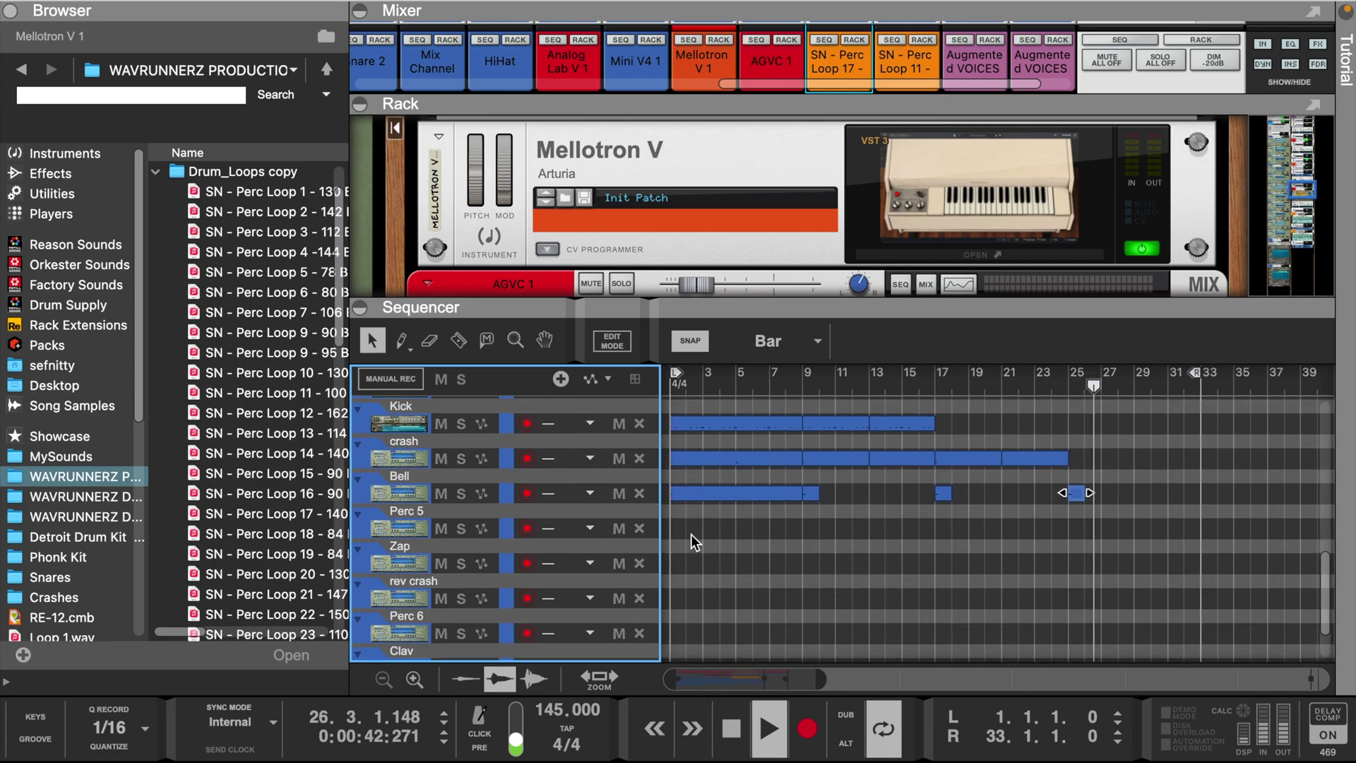
left_click_drag(1023, 460, 1080, 462)
Review the perc loop and melodic tracks, and examine the rack devices down to the RC-20 Retro Color effect.
scroll(1080, 462, "up", 10)
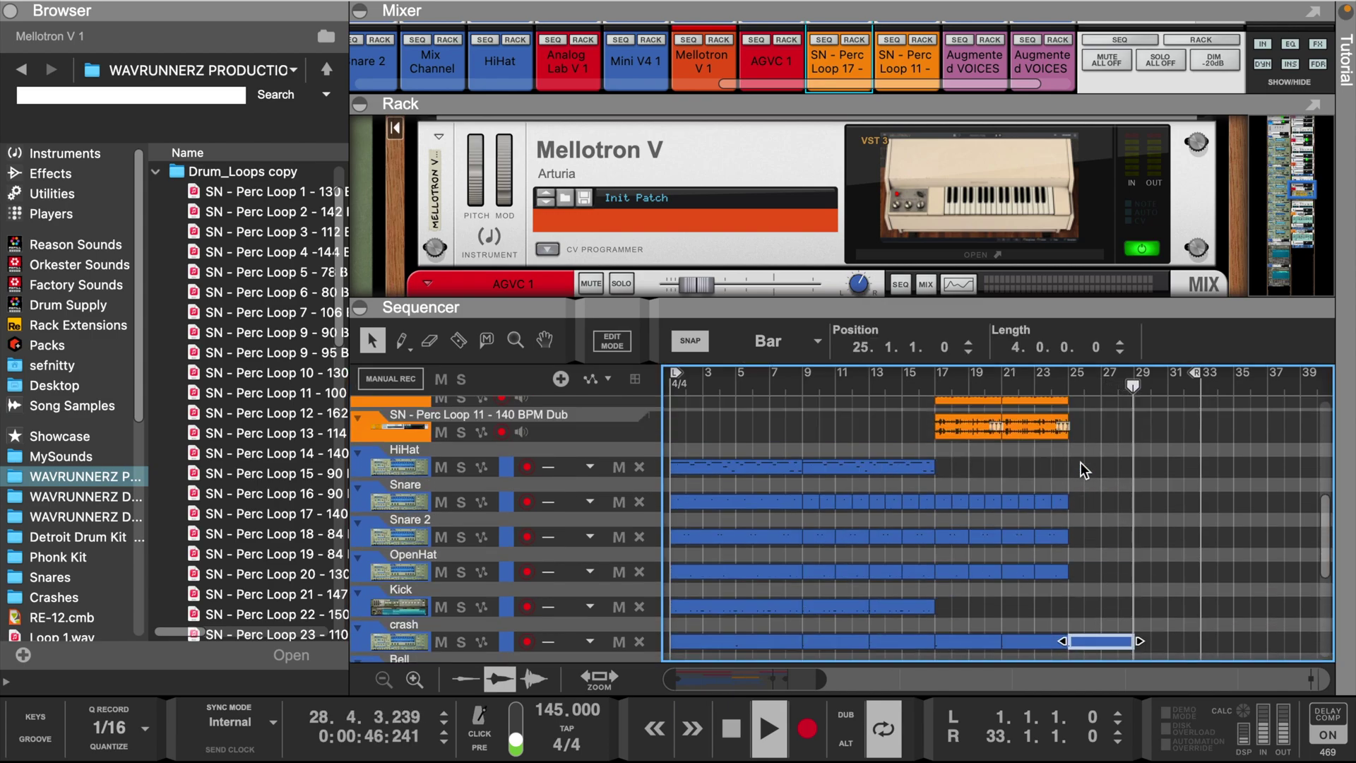
scroll(986, 523, "down", 4)
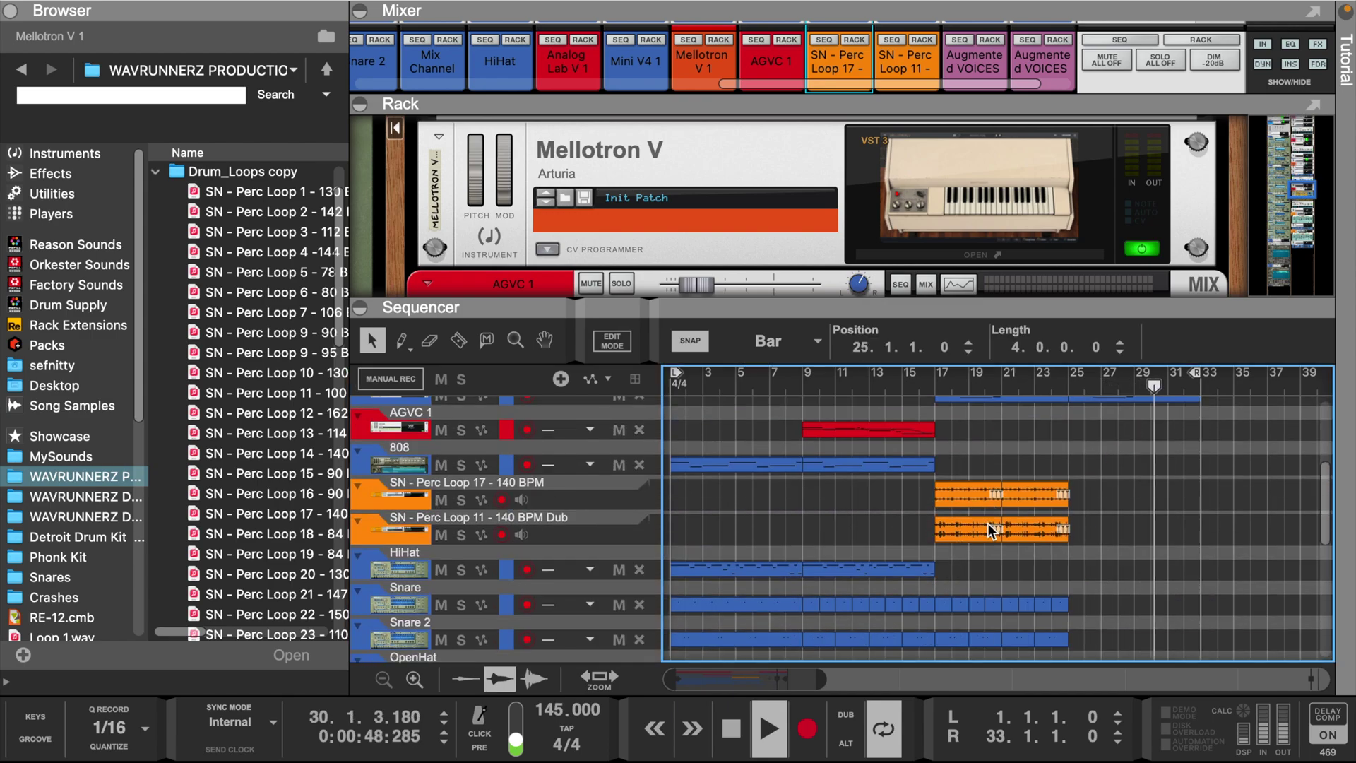
scroll(855, 503, "up", 7)
scroll(791, 282, "up", 4)
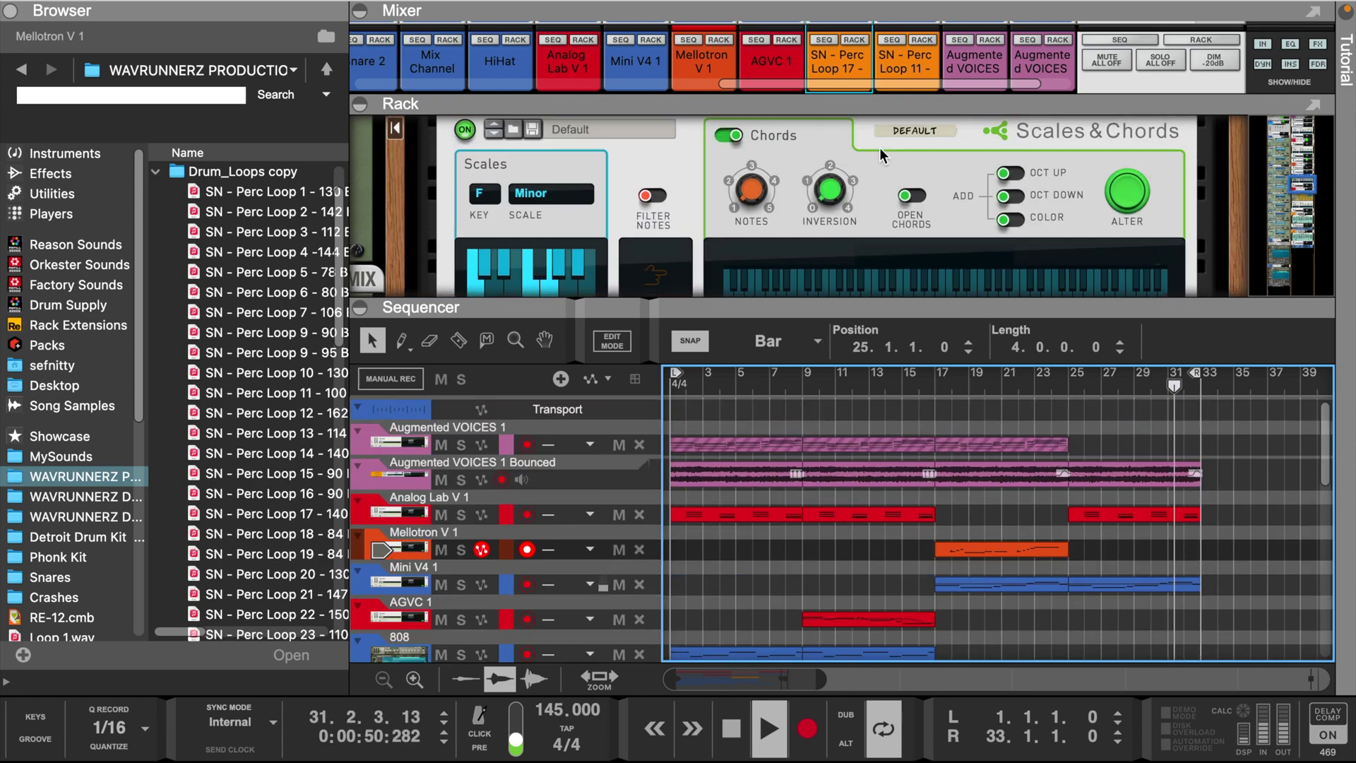
scroll(869, 233, "down", 8)
scroll(868, 233, "down", 3)
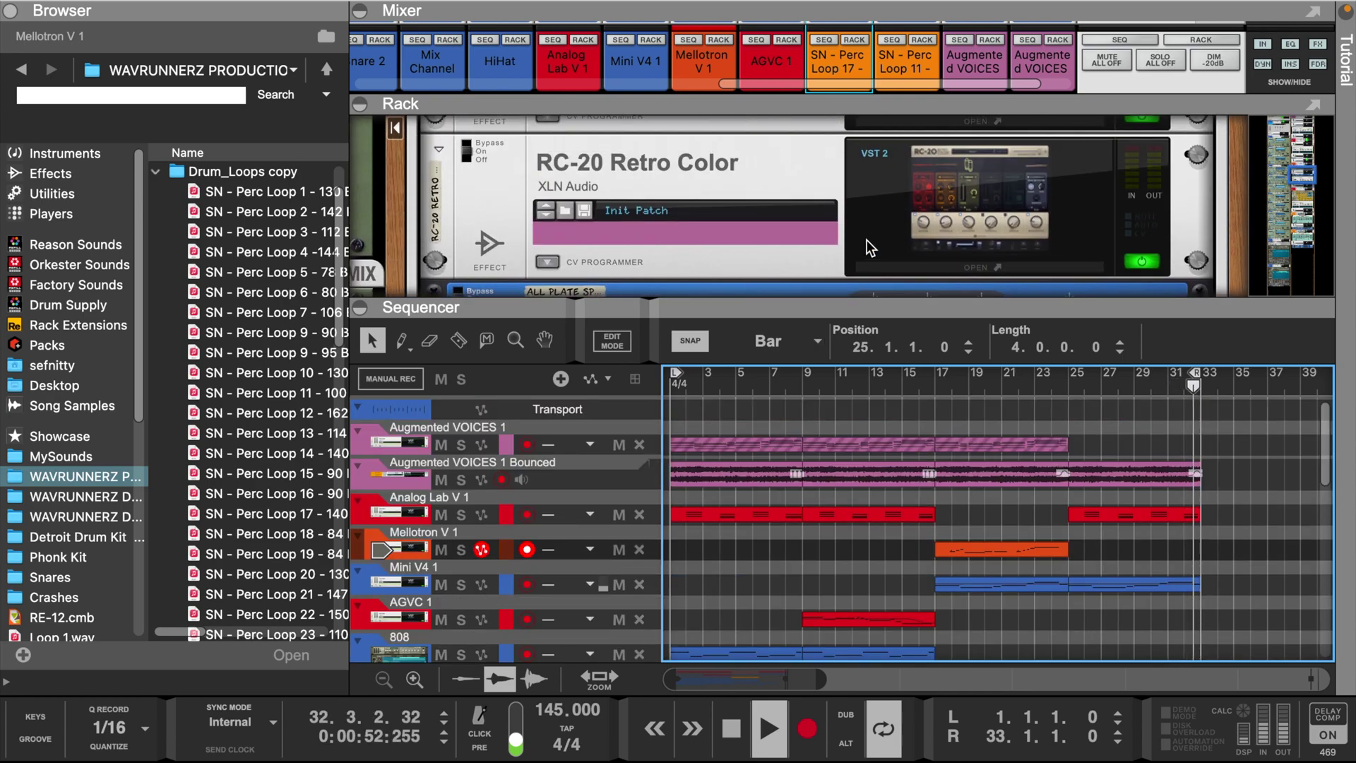
Enlarge the sequencer to review the drum tracks, and bring the full mixer back into view.
left_click_drag(865, 302, 864, 214)
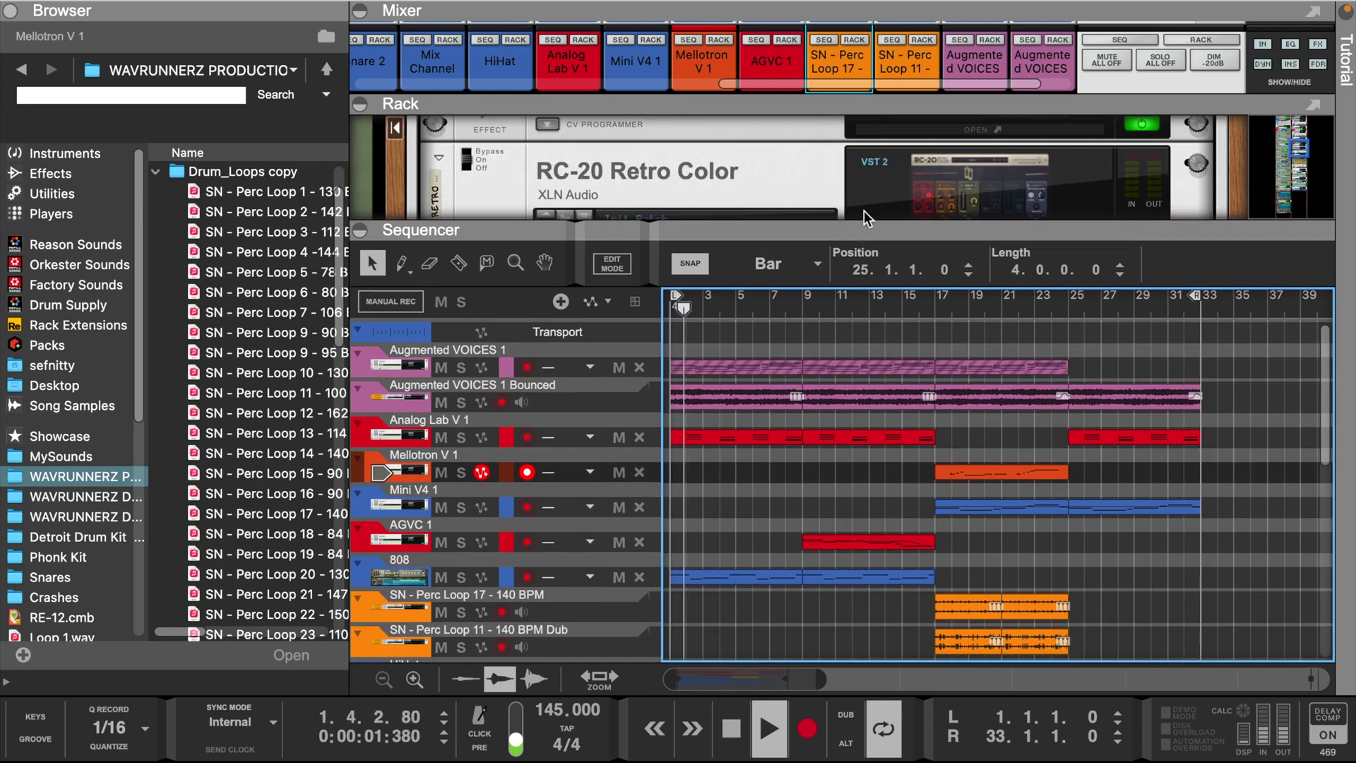
scroll(879, 328, "down", 6)
scroll(898, 340, "down", 3)
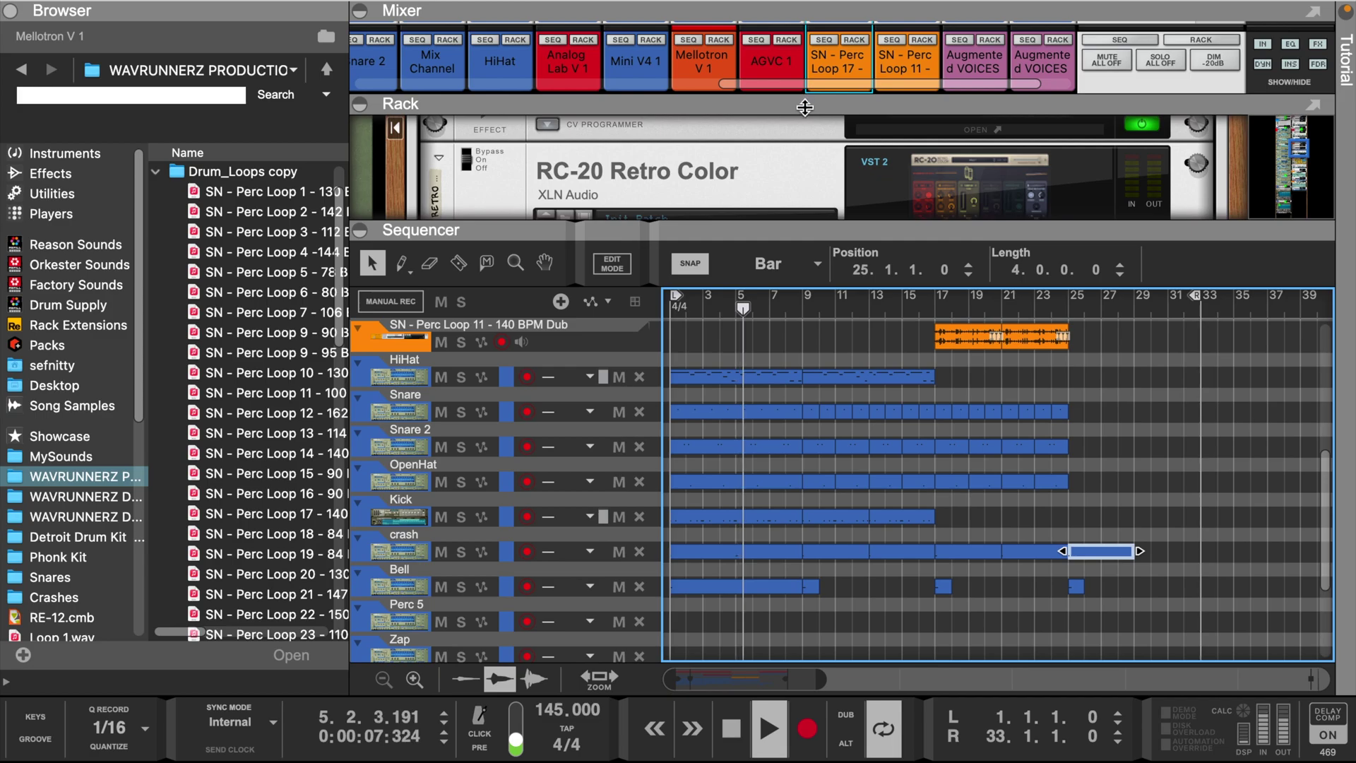
key("F5")
scroll(612, 517, "up", 5)
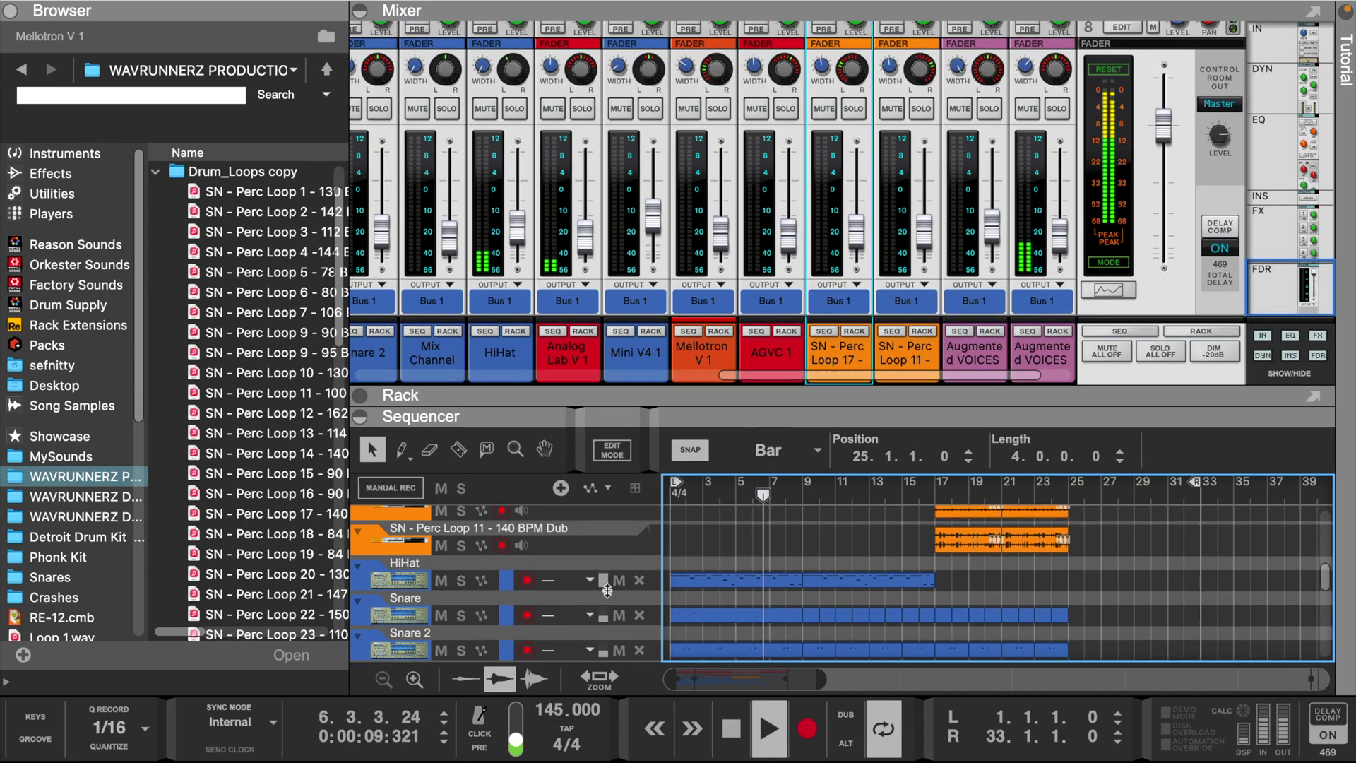
Show the Analog Lab V 1 track's instrument and the AGVC 1 track's instrument and player in the rack.
left_click(401, 581)
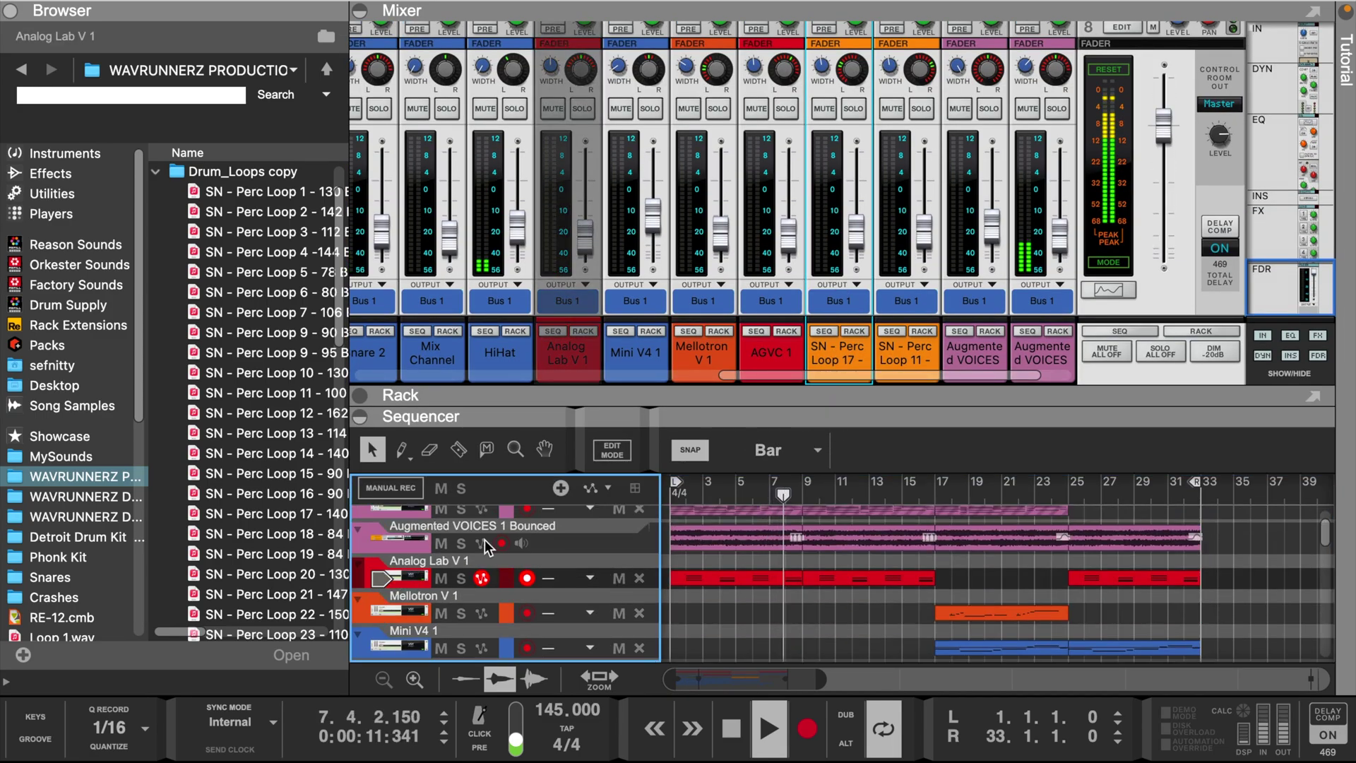
left_click_drag(699, 395, 674, 106)
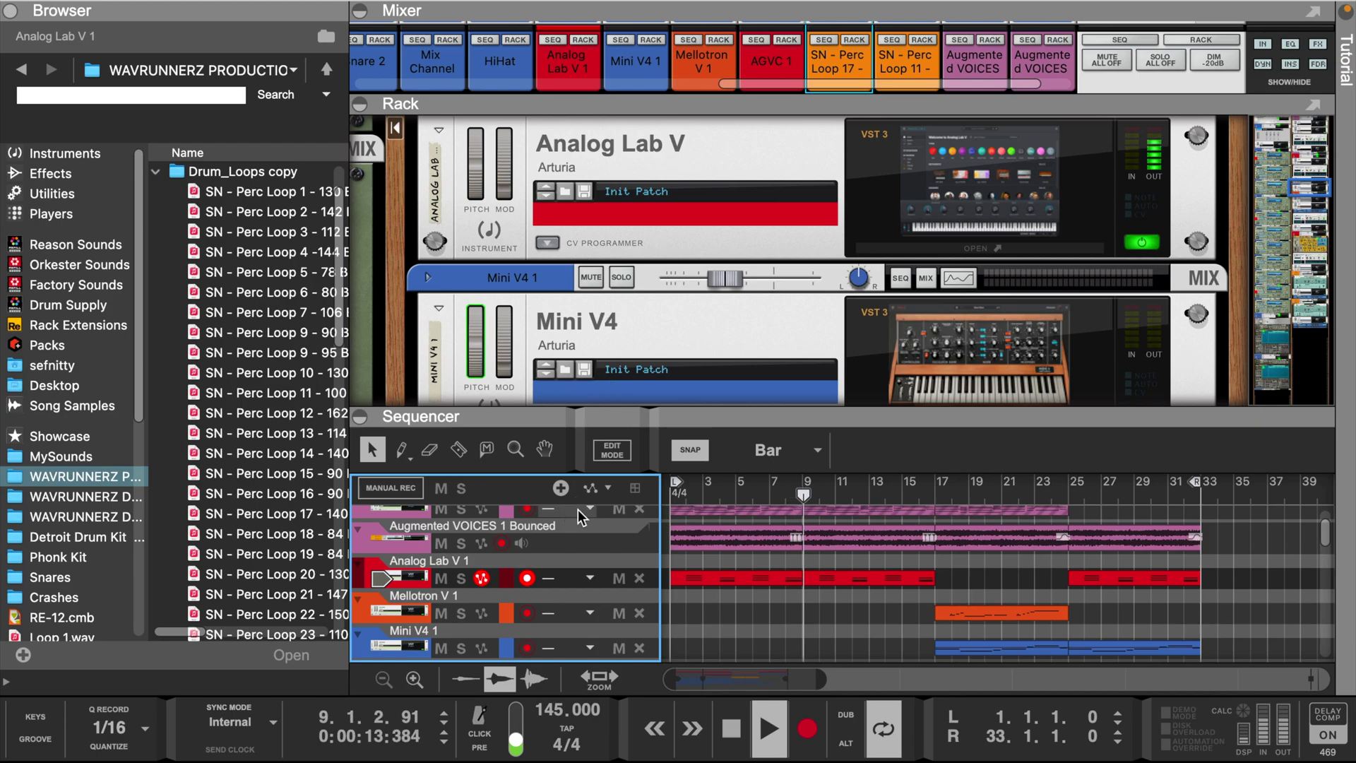
scroll(468, 618, "down", 3)
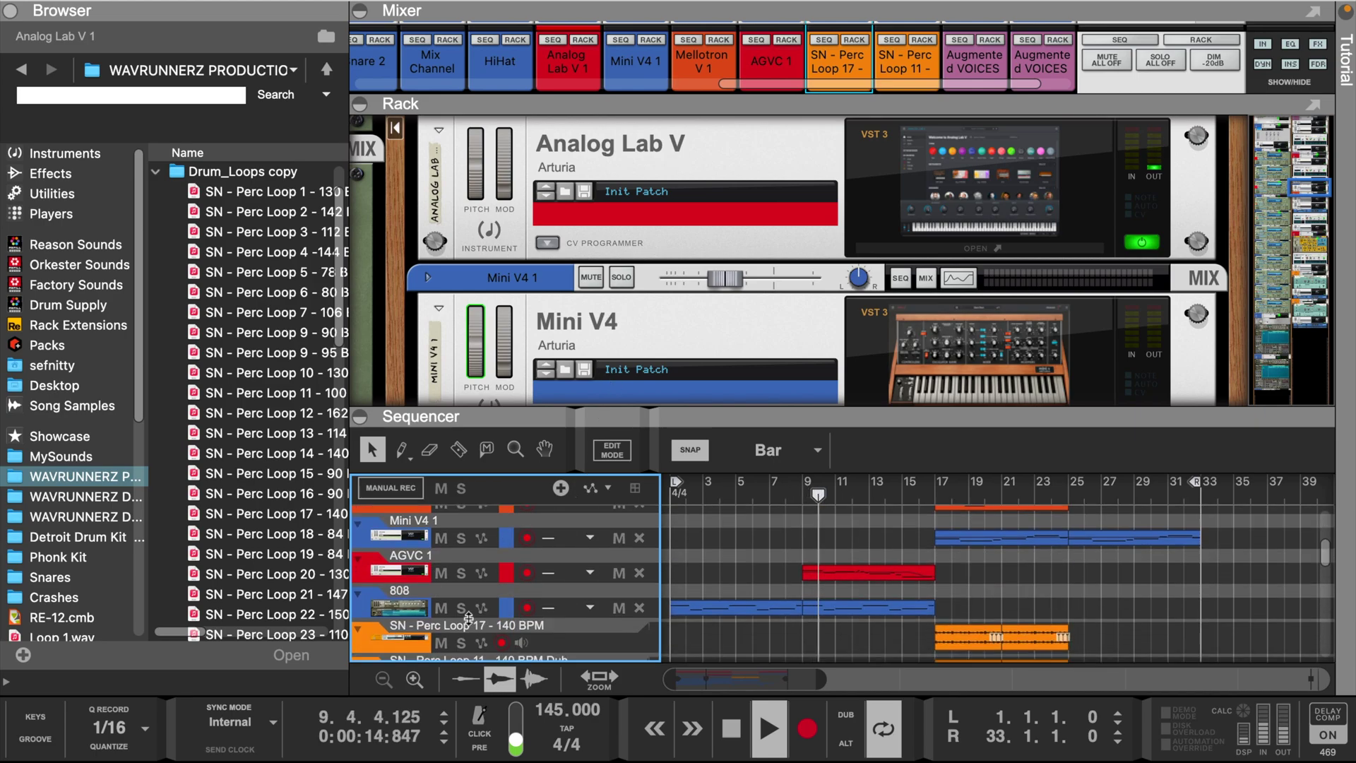
left_click(403, 568)
scroll(886, 171, "up", 3)
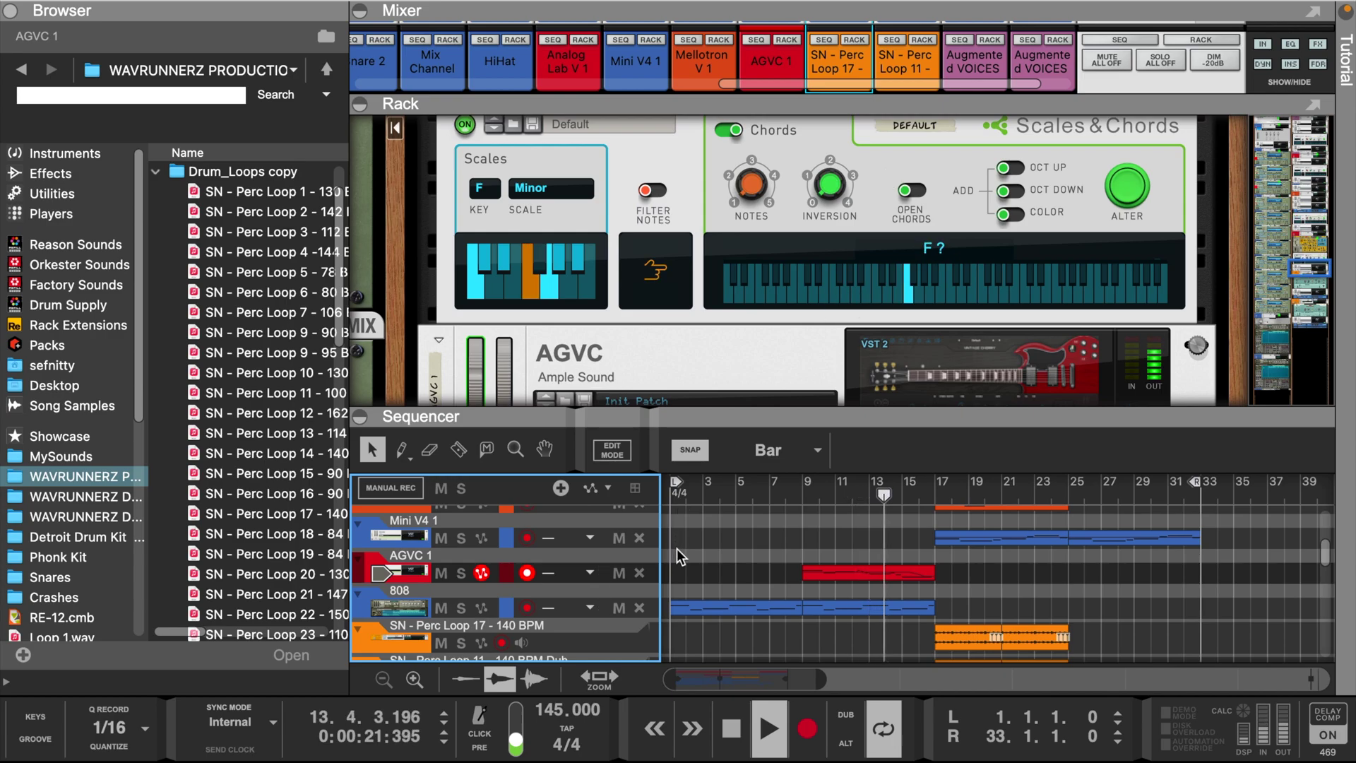
Compare the Mellotron V 1 and Mini V4 1 instruments in the rack, ending with the Mellotron V 1 track selected.
scroll(768, 587, "up", 2)
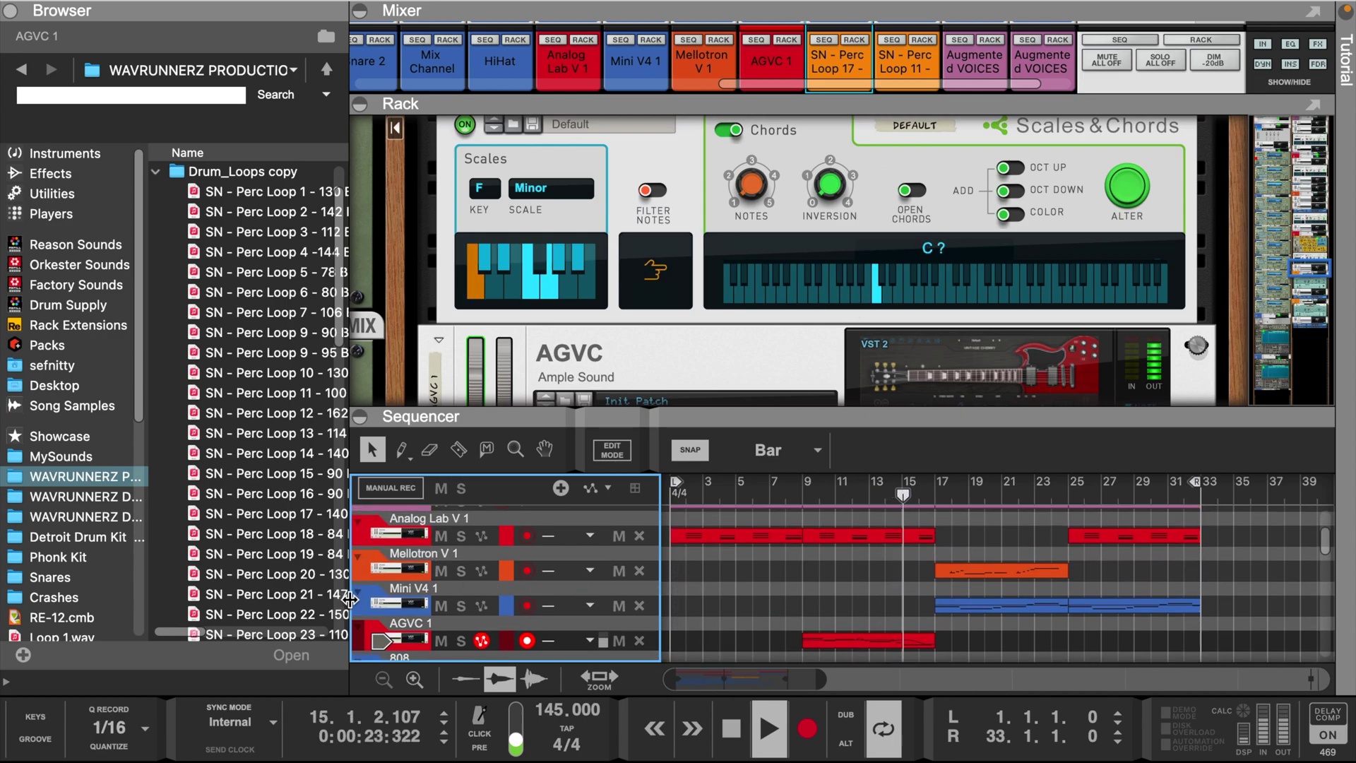
left_click(413, 567)
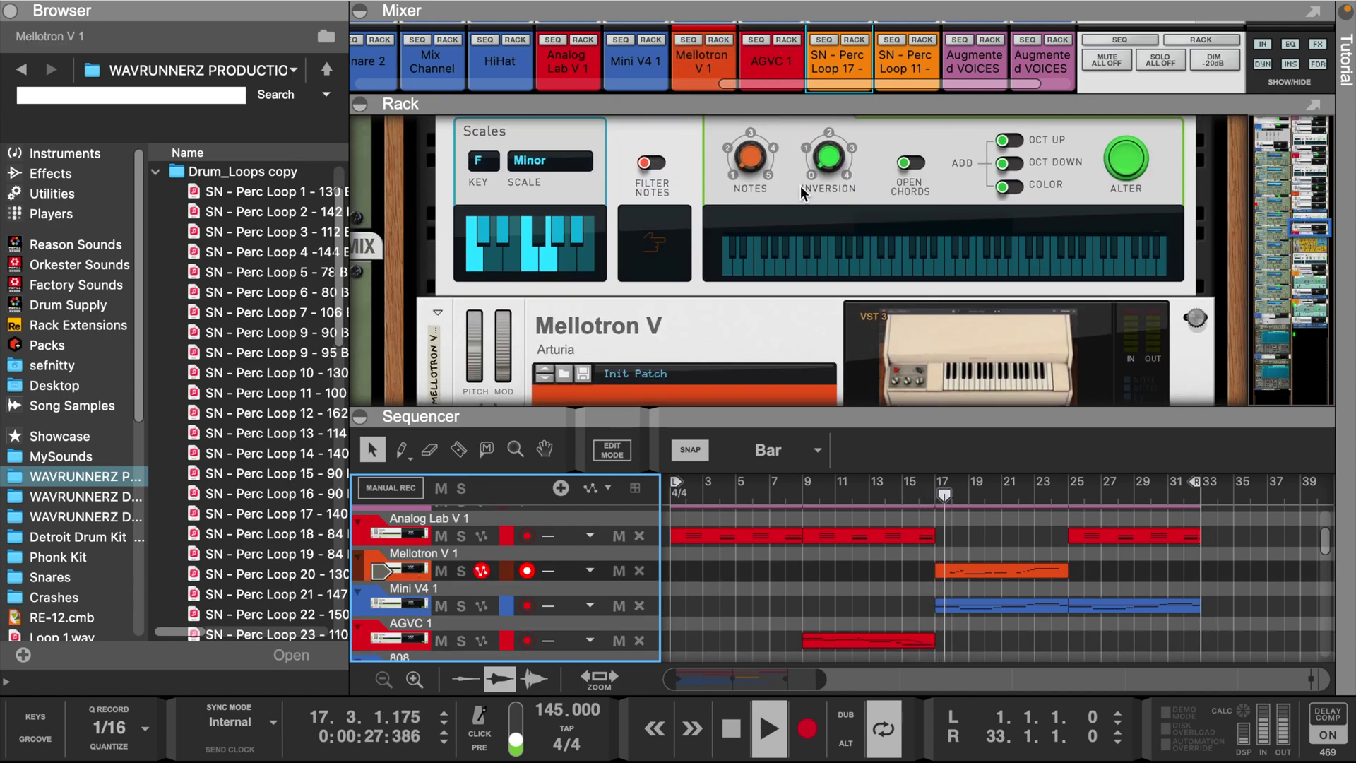
scroll(800, 185, "down", 2)
scroll(411, 579, "down", 1)
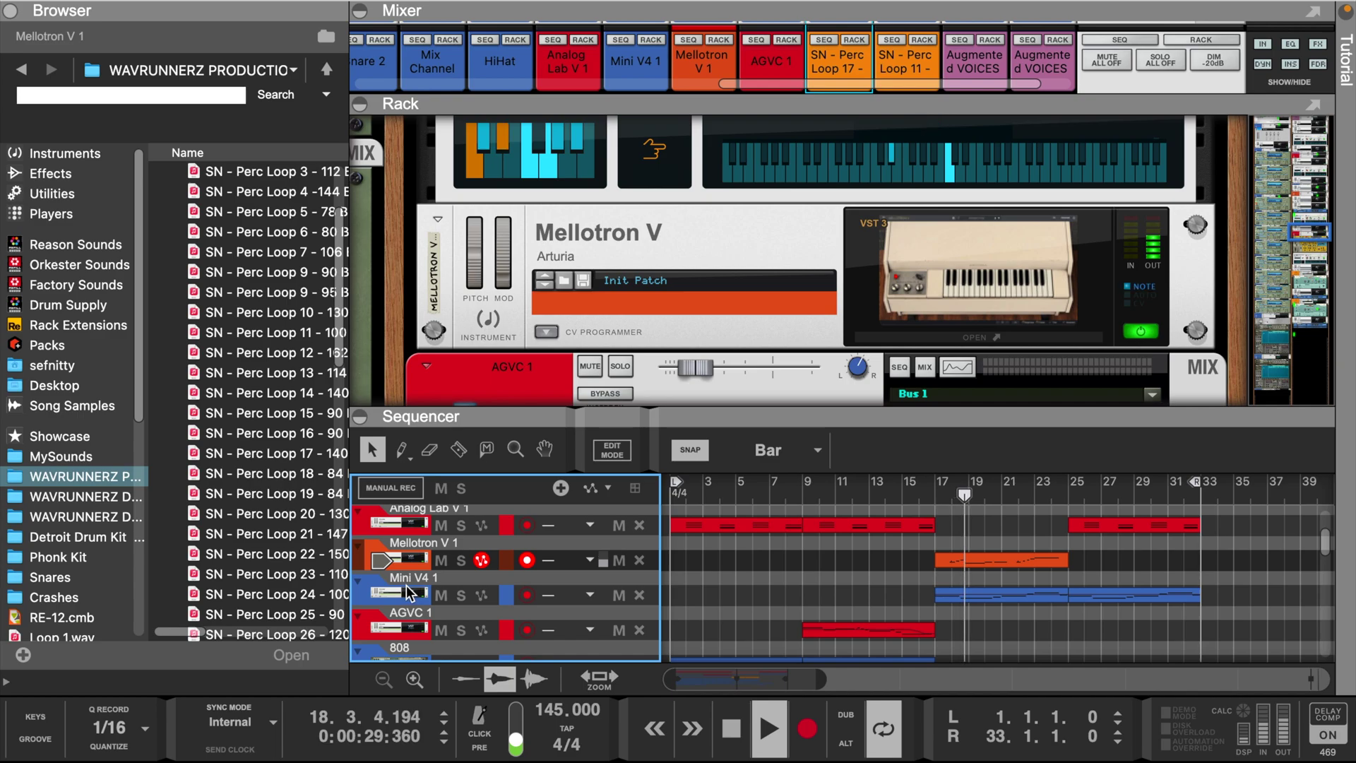
left_click(408, 592)
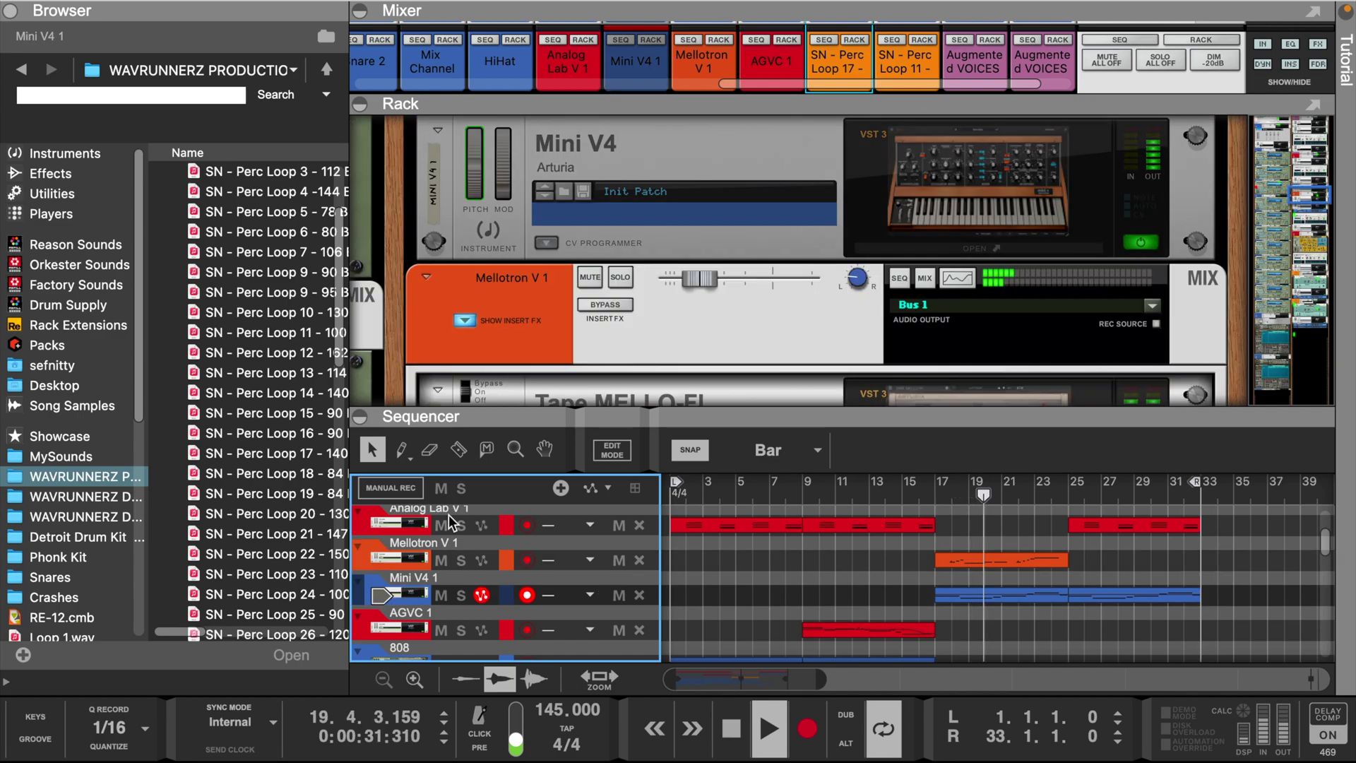
left_click(402, 560)
Review the clips on the drum tracks, and expand the mixer over the rack to check the levels.
scroll(1069, 616, "down", 8)
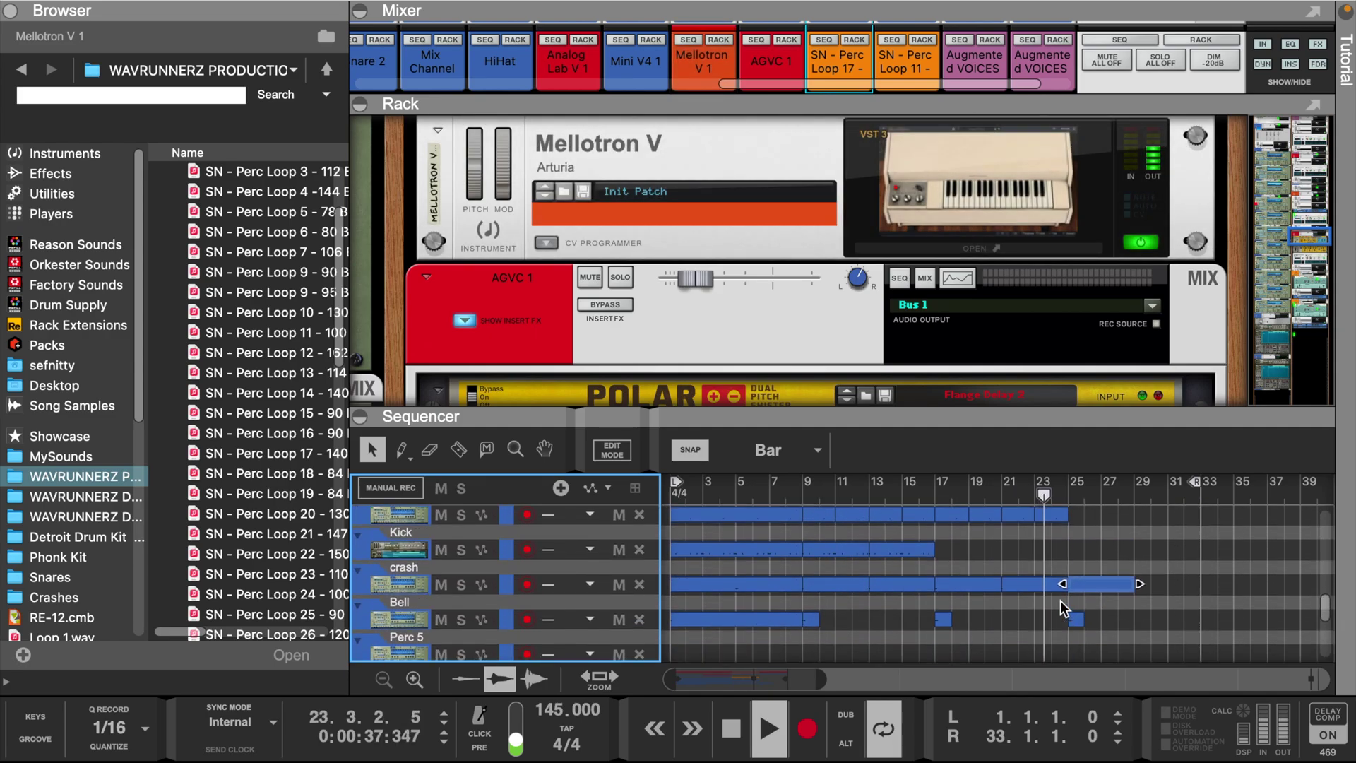
scroll(1063, 607, "down", 5)
scroll(963, 353, "up", 3)
scroll(964, 353, "up", 3)
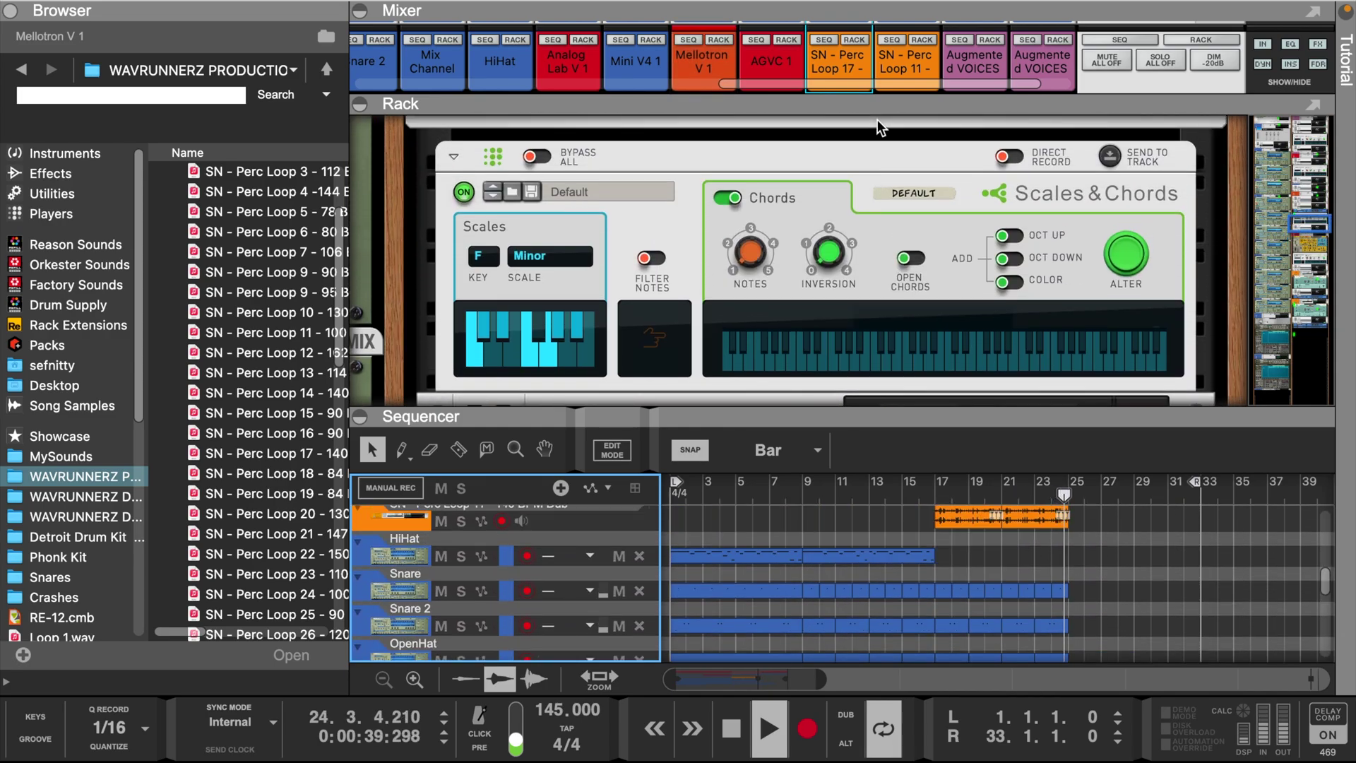
left_click_drag(883, 104, 915, 370)
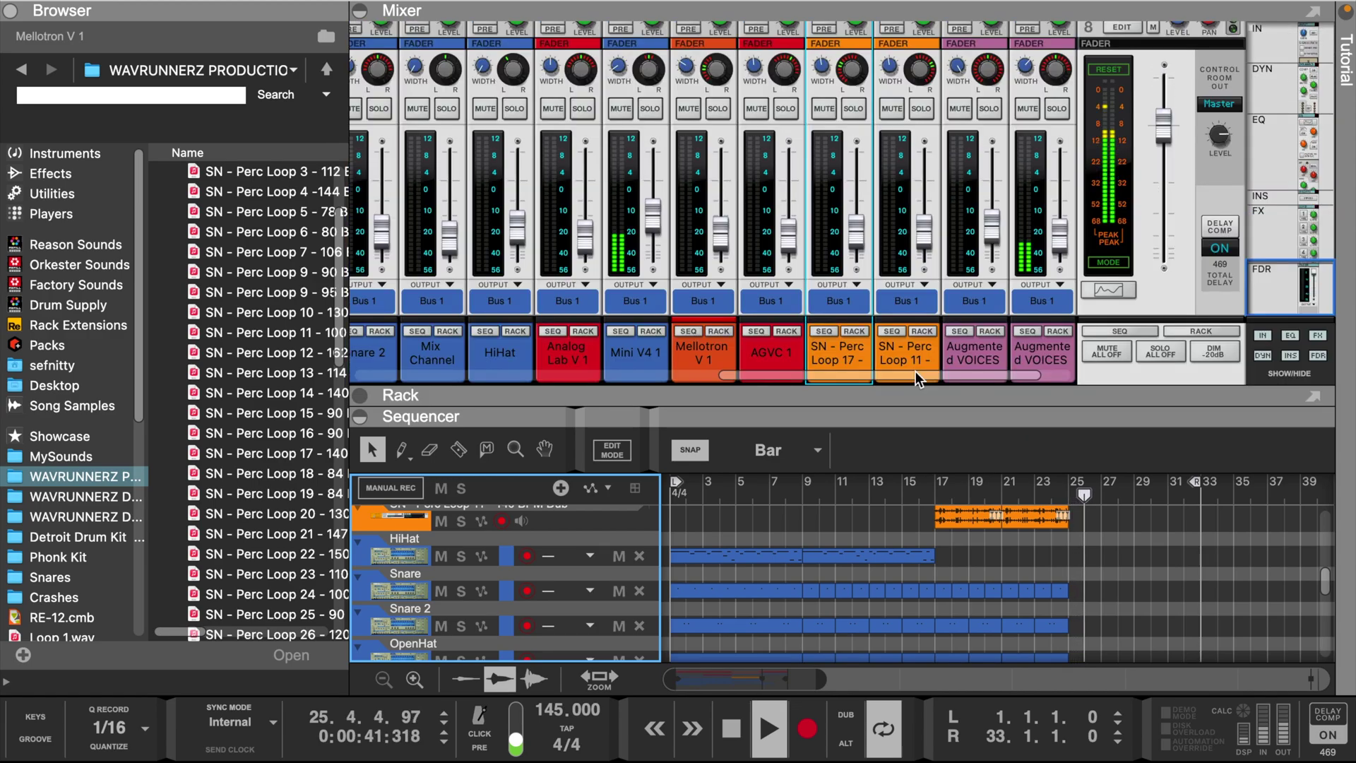
scroll(1023, 633, "up", 4)
scroll(1023, 633, "up", 1)
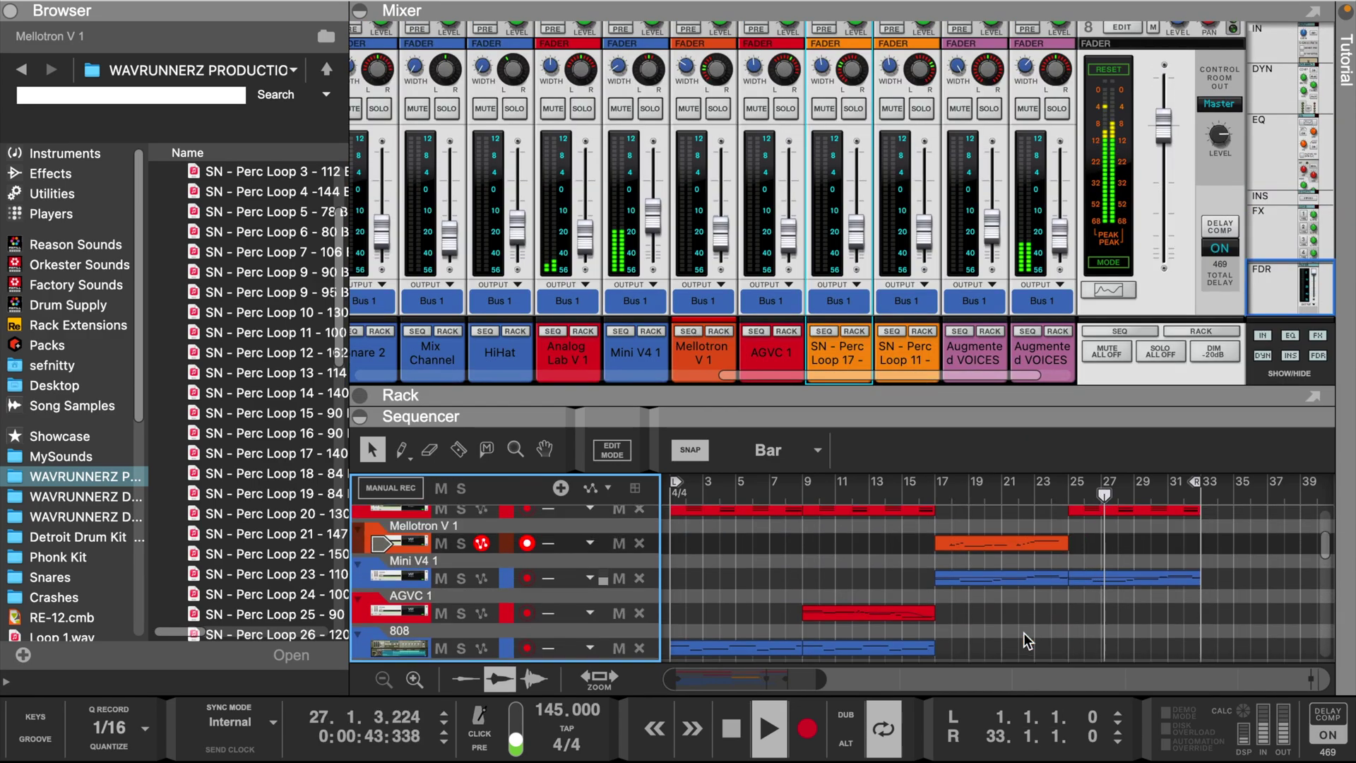
Extend the loop's right locator to bar 36 and copy the four-bar crash clip from bar 25 to bar 33.
left_click_drag(1197, 480, 1253, 483)
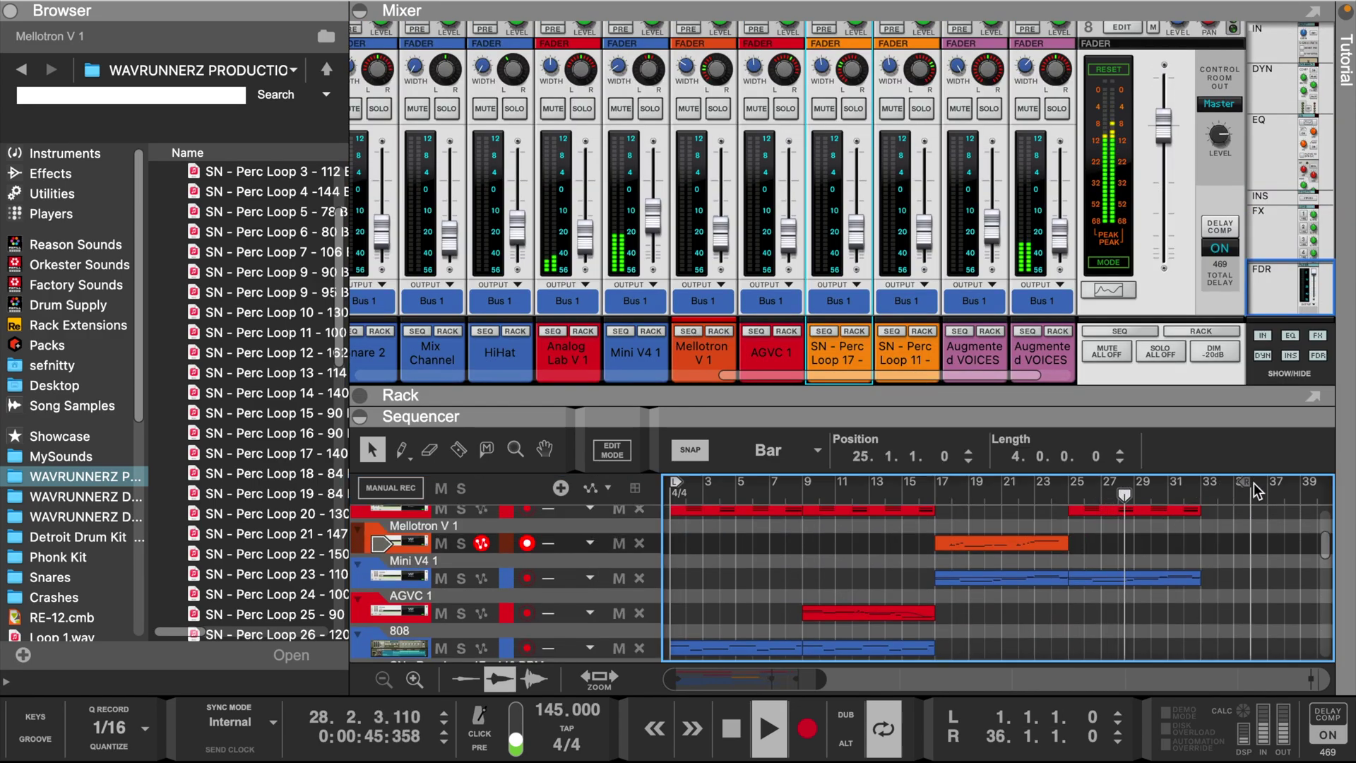
scroll(1178, 545, "down", 6)
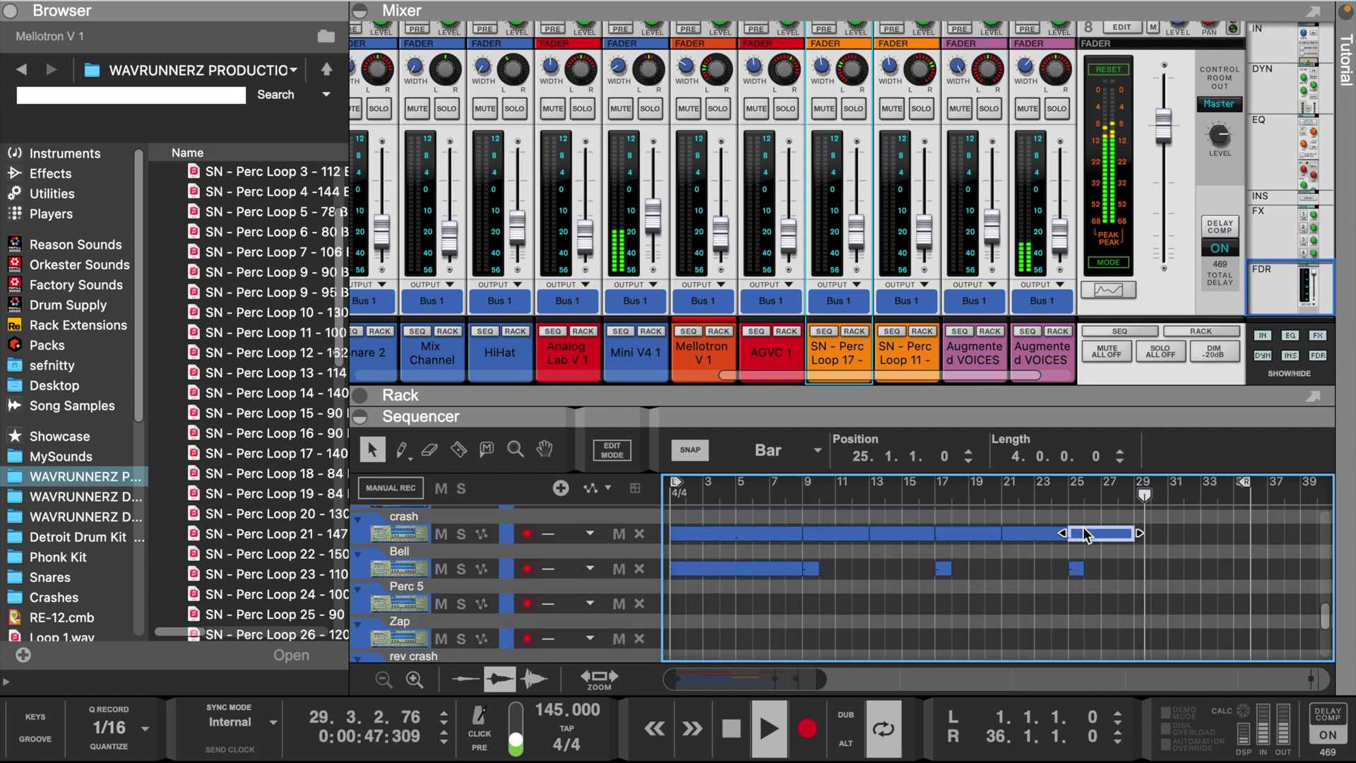
left_click_drag(1089, 533, 1215, 532)
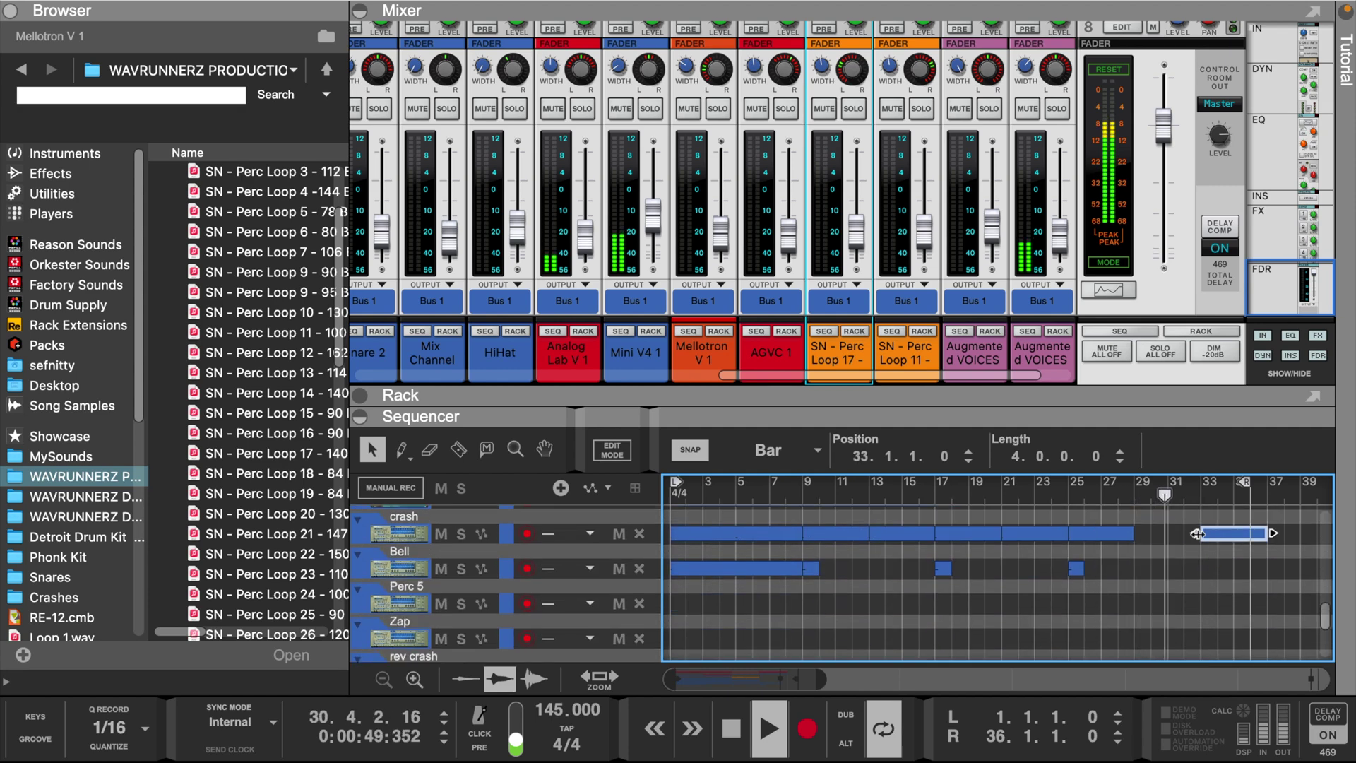